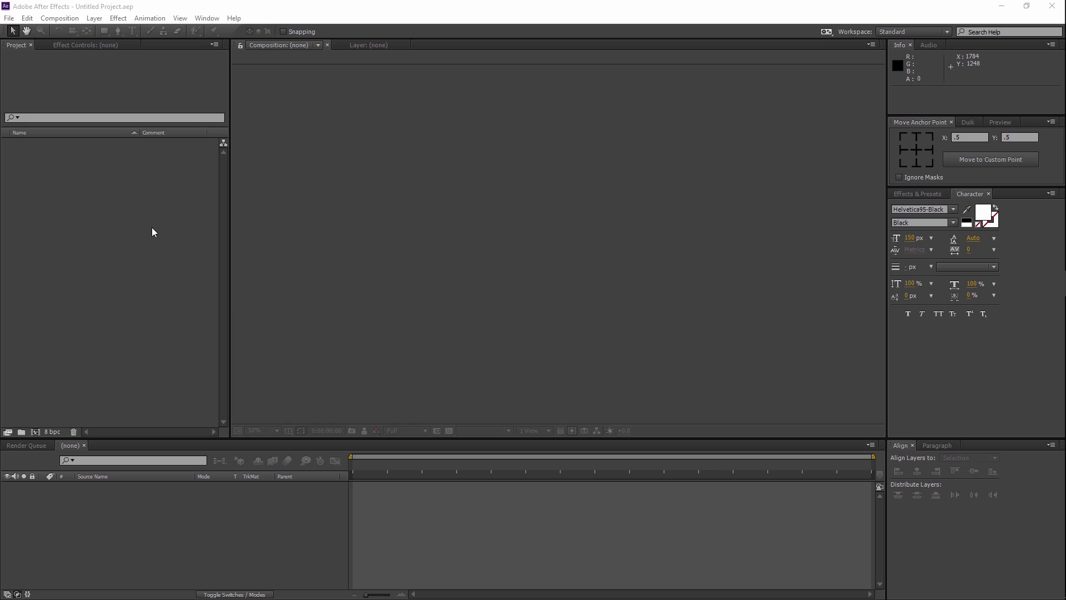
# Step: Create a new 1920×1080 composition named Comp 1
pyautogui.rightClick(152, 228)
pyautogui.click(171, 235)
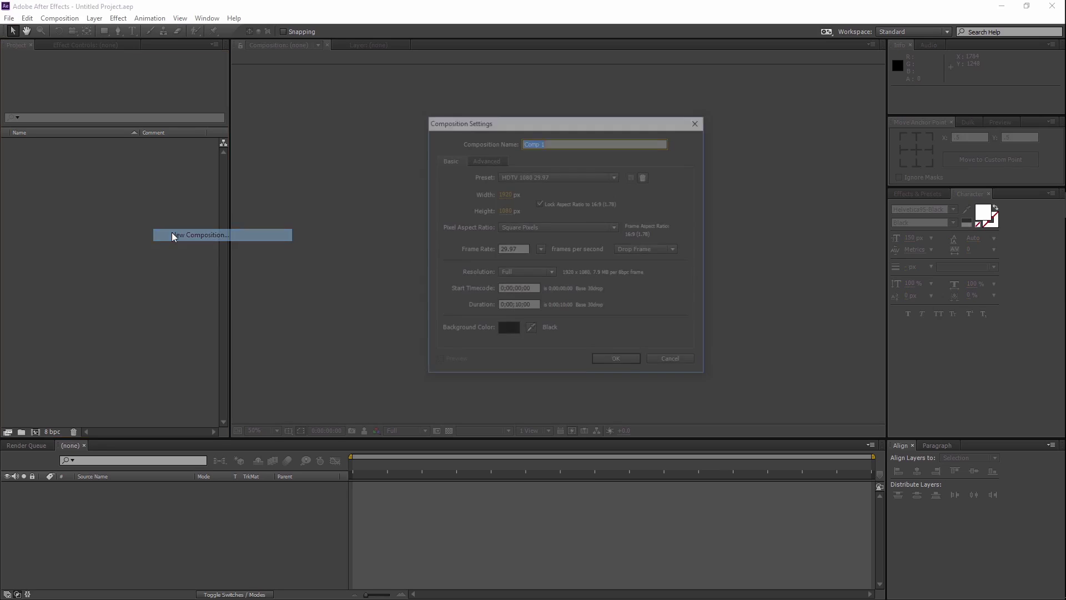
pyautogui.click(608, 361)
# Step: Add a teal Medium Gray-Cyan Solid 1 layer, then browse to the spaceship folder for import
pyautogui.rightClick(131, 521)
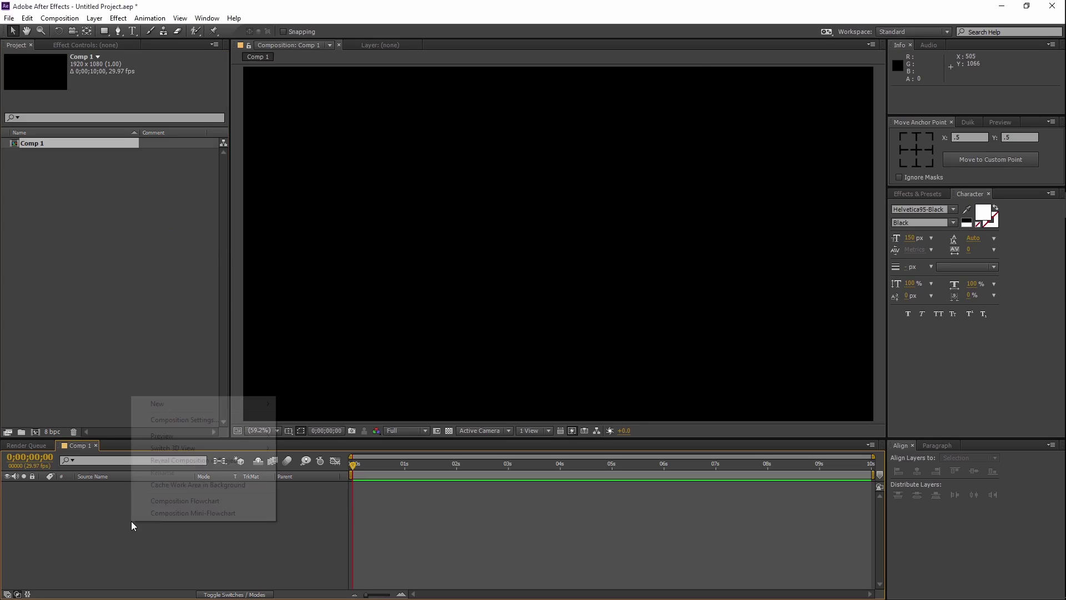
pyautogui.moveTo(224, 404)
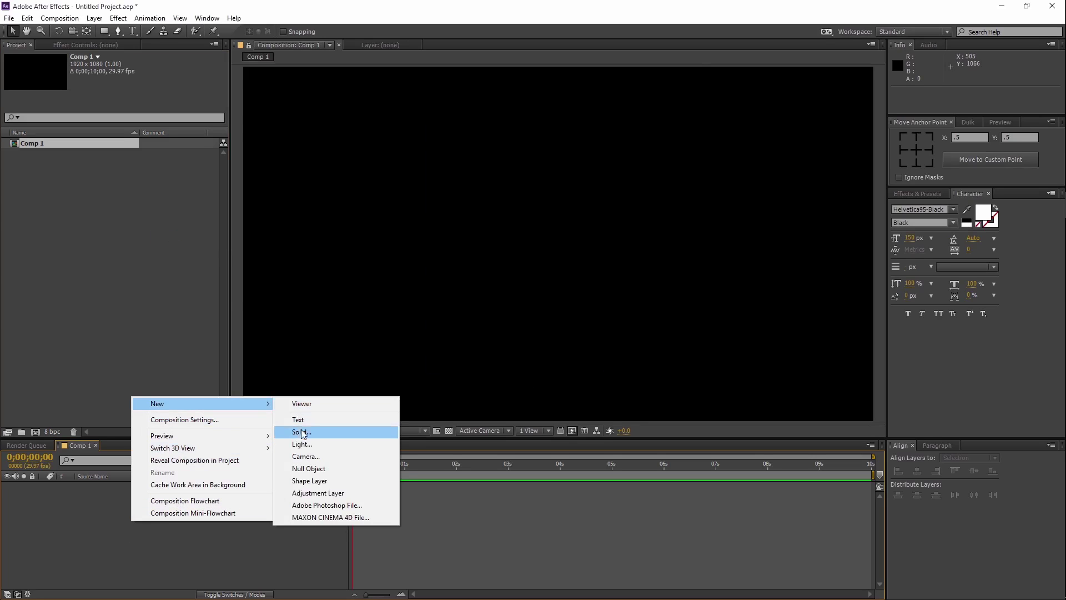
pyautogui.click(301, 432)
pyautogui.click(596, 347)
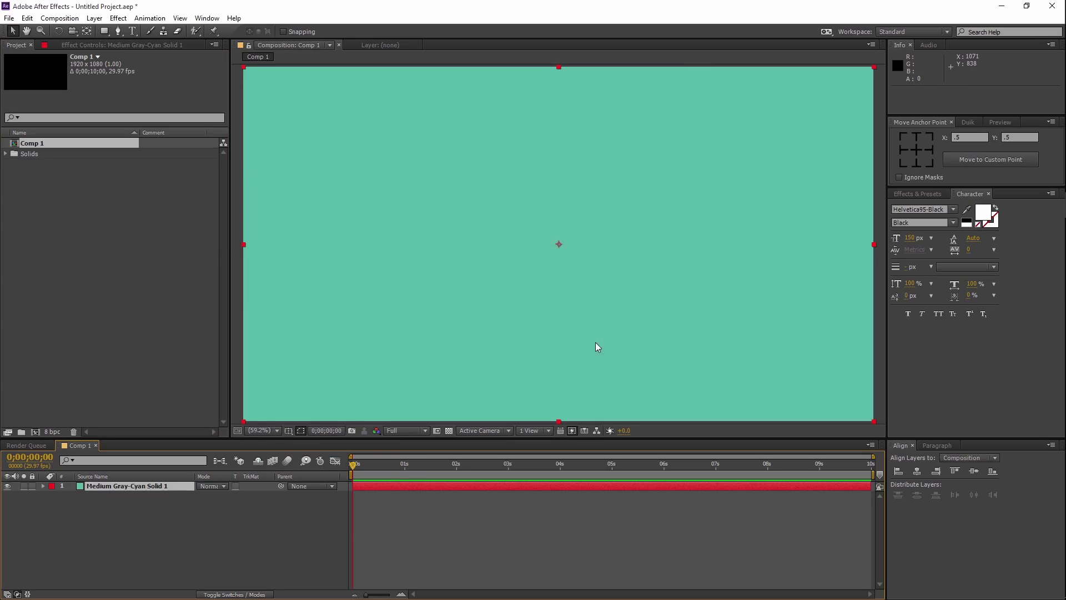
pyautogui.doubleClick(108, 262)
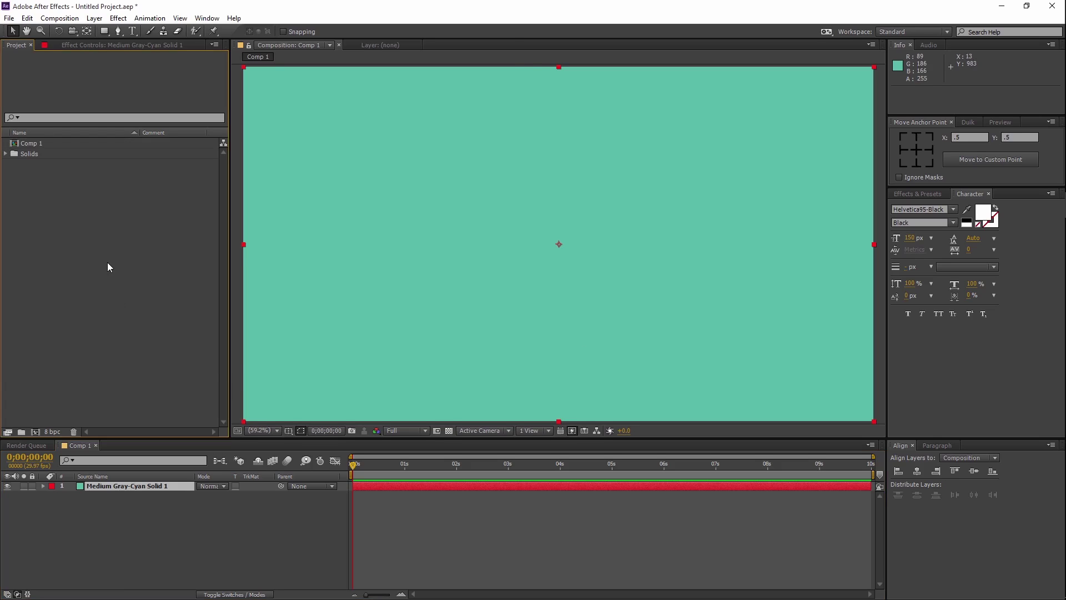
pyautogui.click(135, 106)
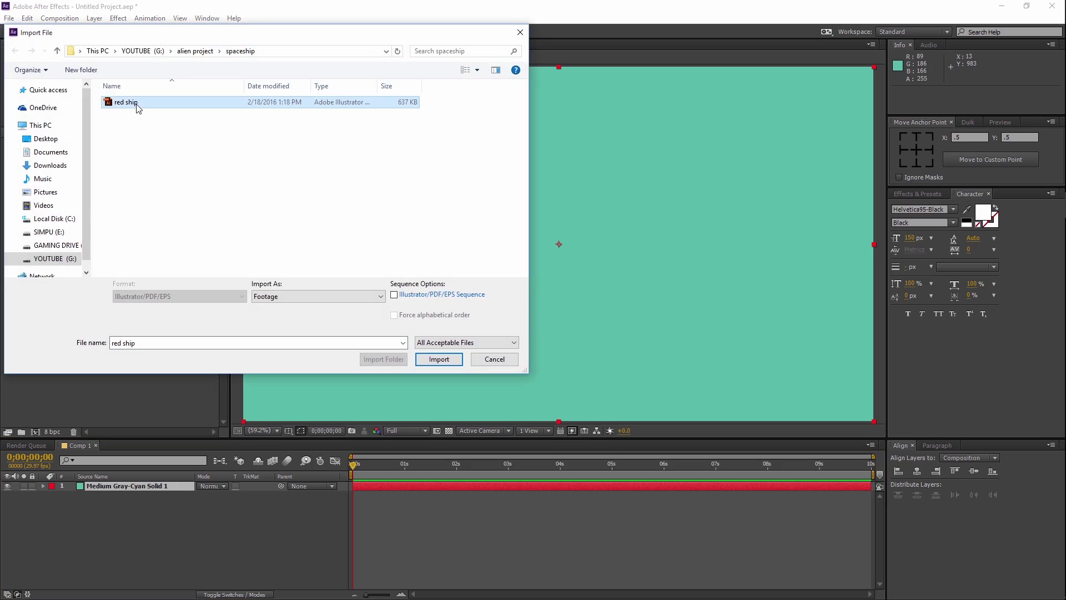
# Step: Place red ship.ai above the teal solid, label them Green and Orange, and reveal the ship's Scale
pyautogui.click(439, 359)
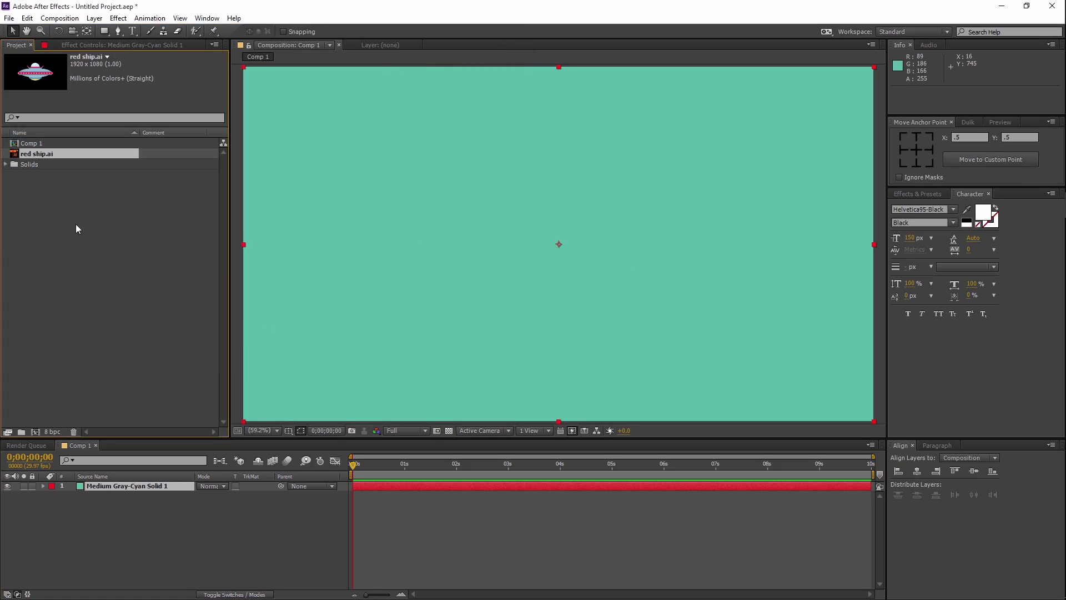
pyautogui.moveTo(42, 155); pyautogui.dragTo(115, 484)
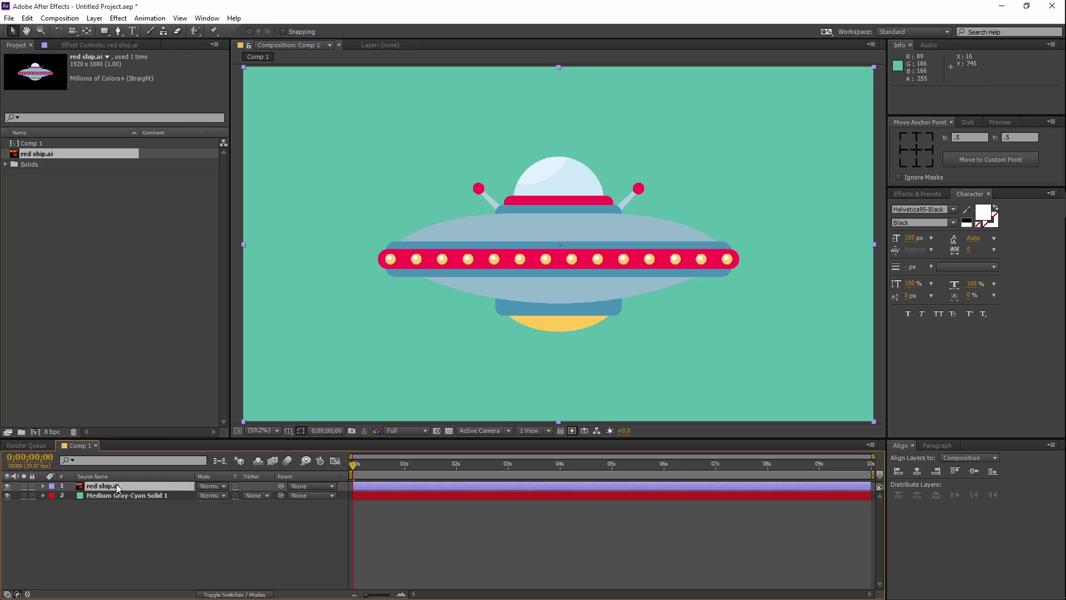
pyautogui.click(51, 486)
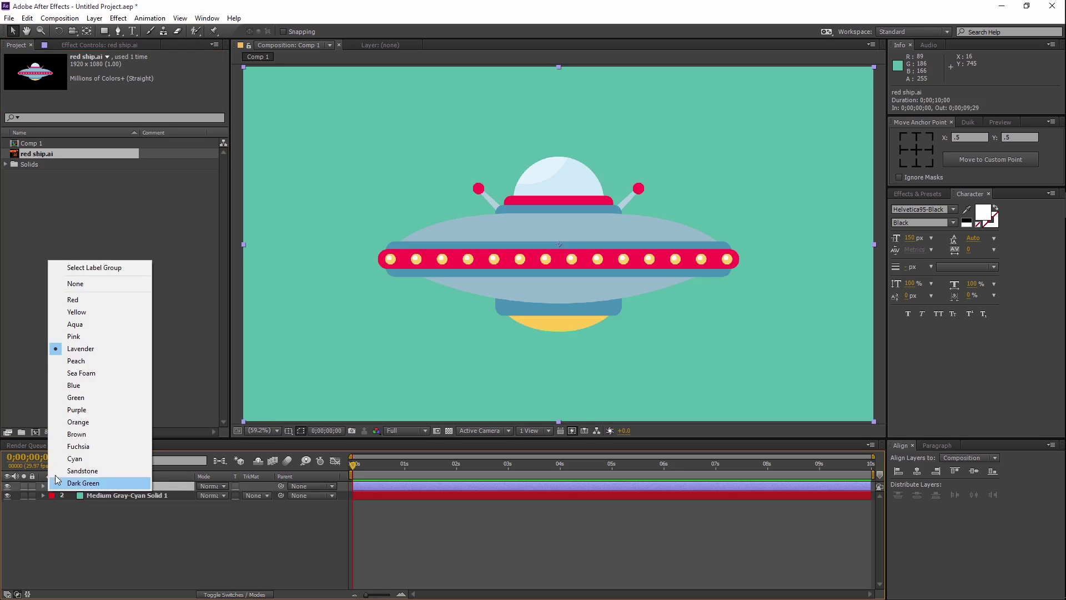
pyautogui.click(85, 375)
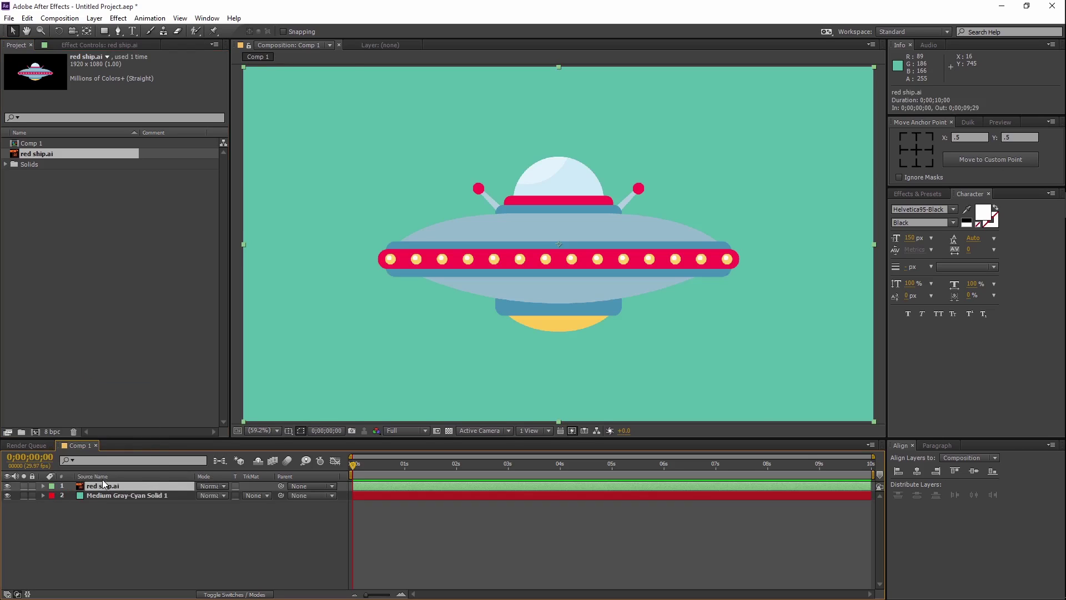
pyautogui.click(50, 495)
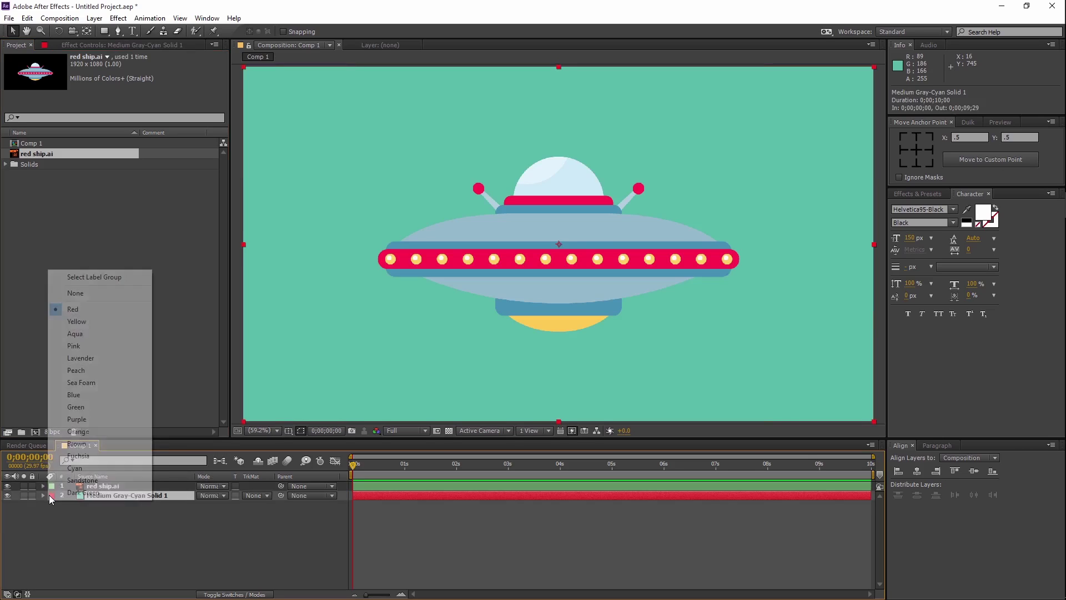
pyautogui.click(80, 435)
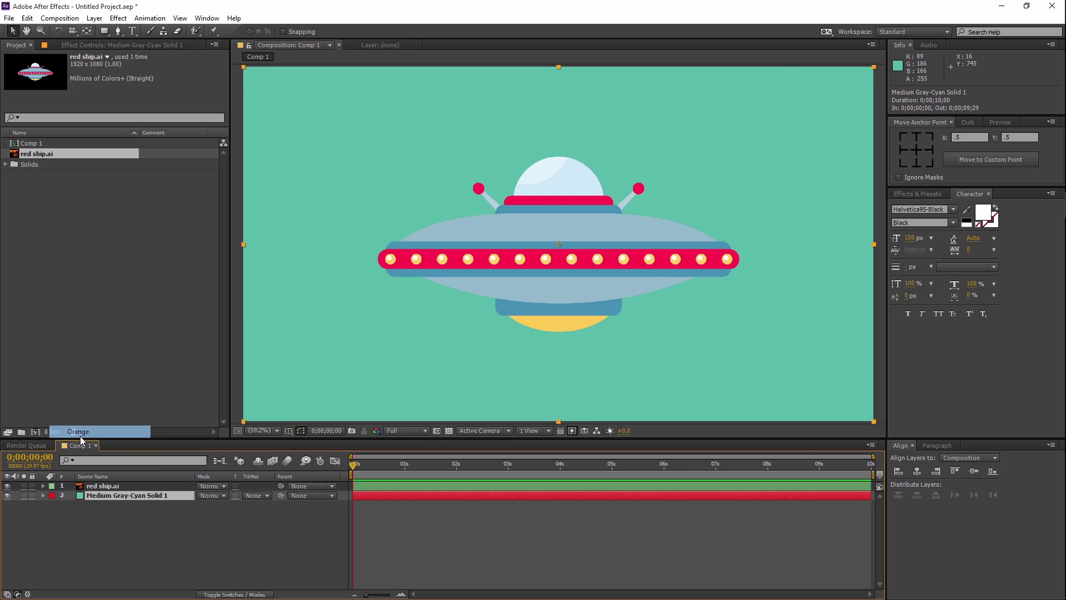
pyautogui.click(105, 486)
pyautogui.press('s')
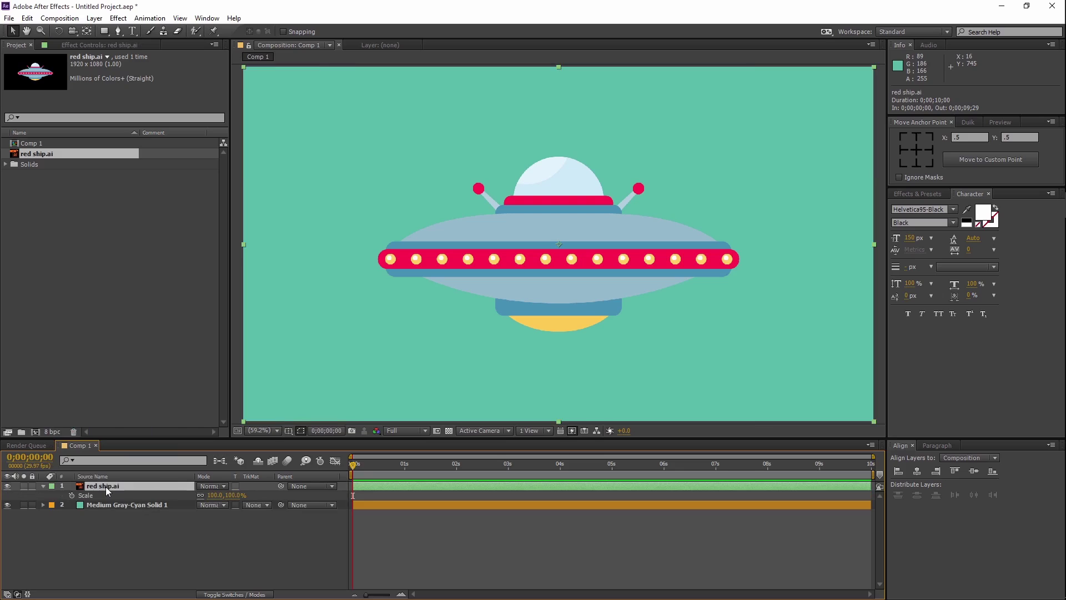
# Step: Keyframe the ship's Scale at 20% at 1 s and 100% at 2 s, then scrub to check
pyautogui.moveTo(353, 465); pyautogui.dragTo(404, 465)
pyautogui.click(71, 495)
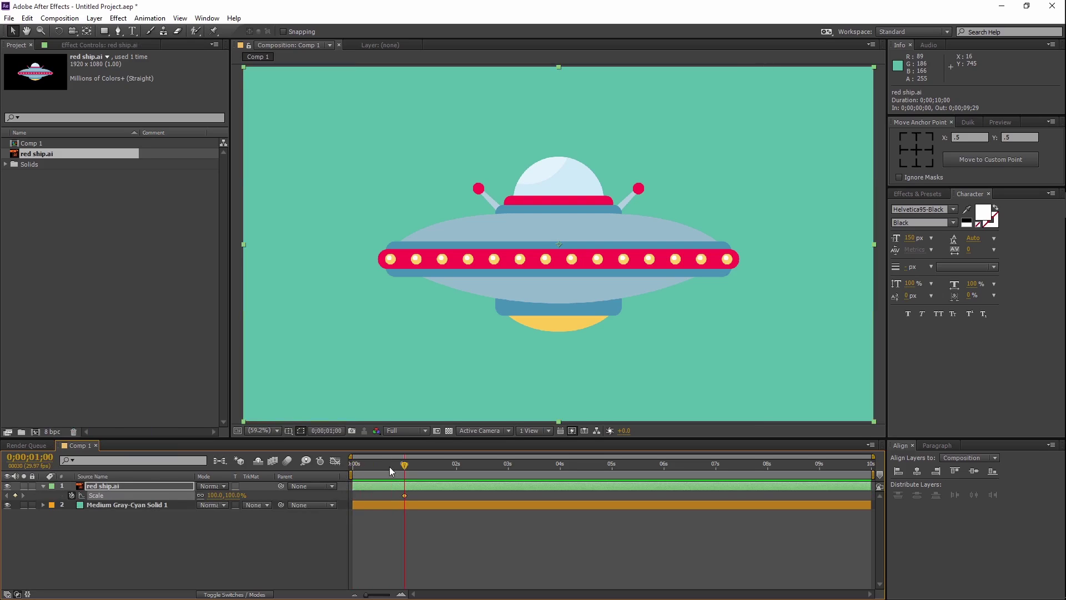
pyautogui.moveTo(406, 467); pyautogui.dragTo(482, 481)
pyautogui.click(7, 495)
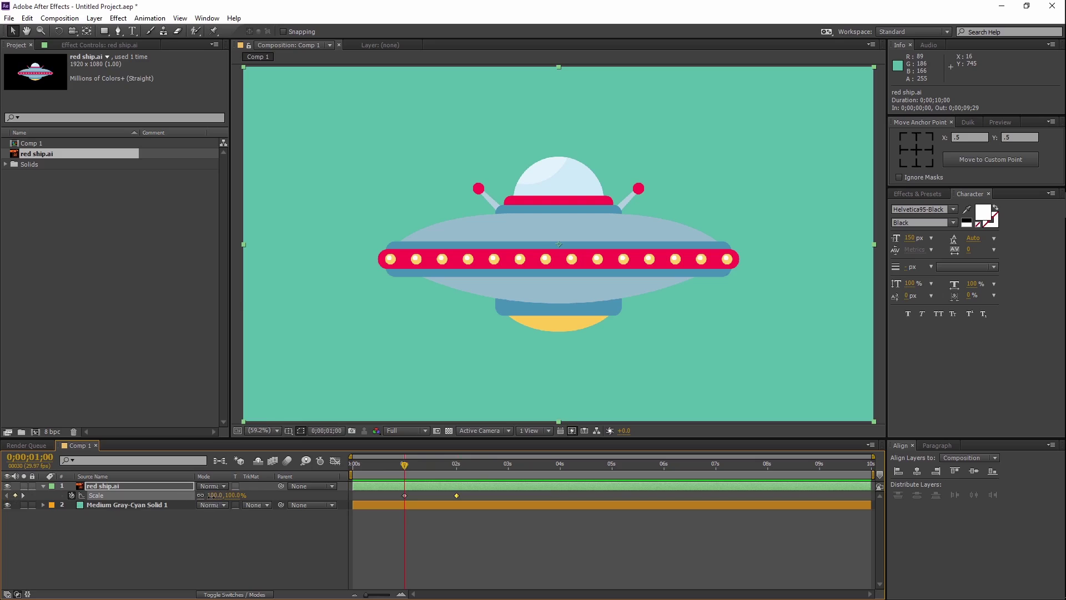
pyautogui.click(211, 495)
pyautogui.write('0')
pyautogui.press('Return')
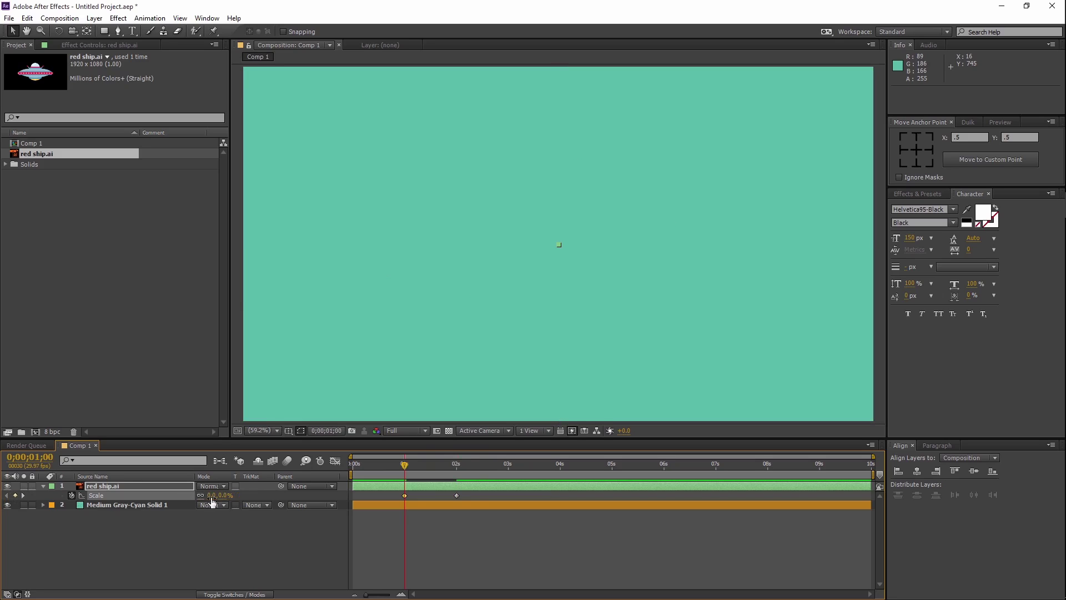
pyautogui.press('Return')
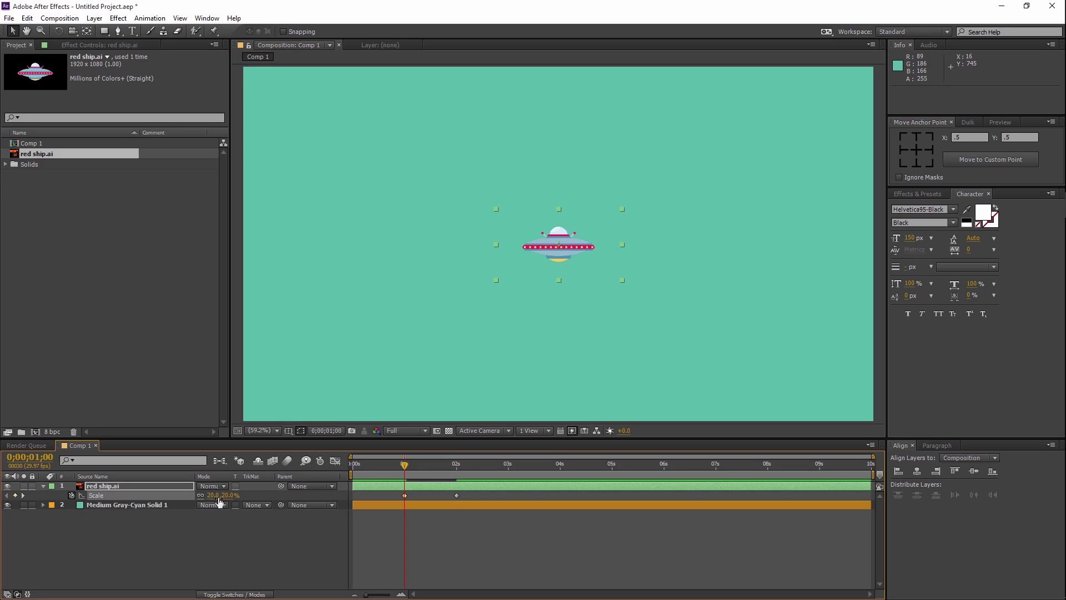
pyautogui.moveTo(404, 465)
pyautogui.mouseDown()
pyautogui.moveTo(456, 472)
pyautogui.moveTo(390, 499)
pyautogui.mouseUp()
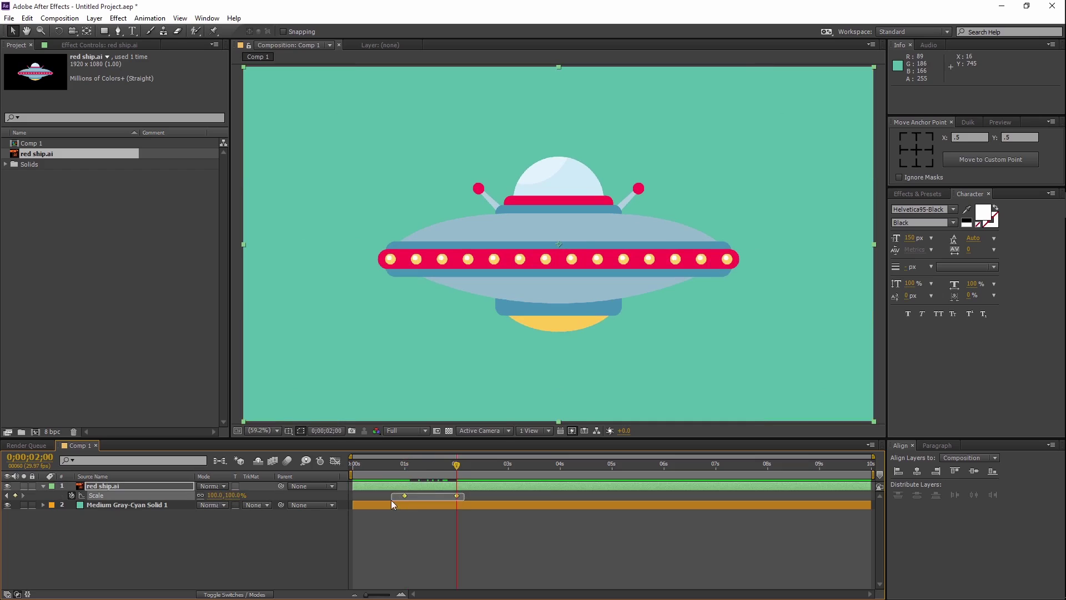
pyautogui.rightClick(457, 495)
# Step: Apply Easy Ease to both Scale keyframes and lengthen their influence handles in the Graph Editor
pyautogui.moveTo(482, 489)
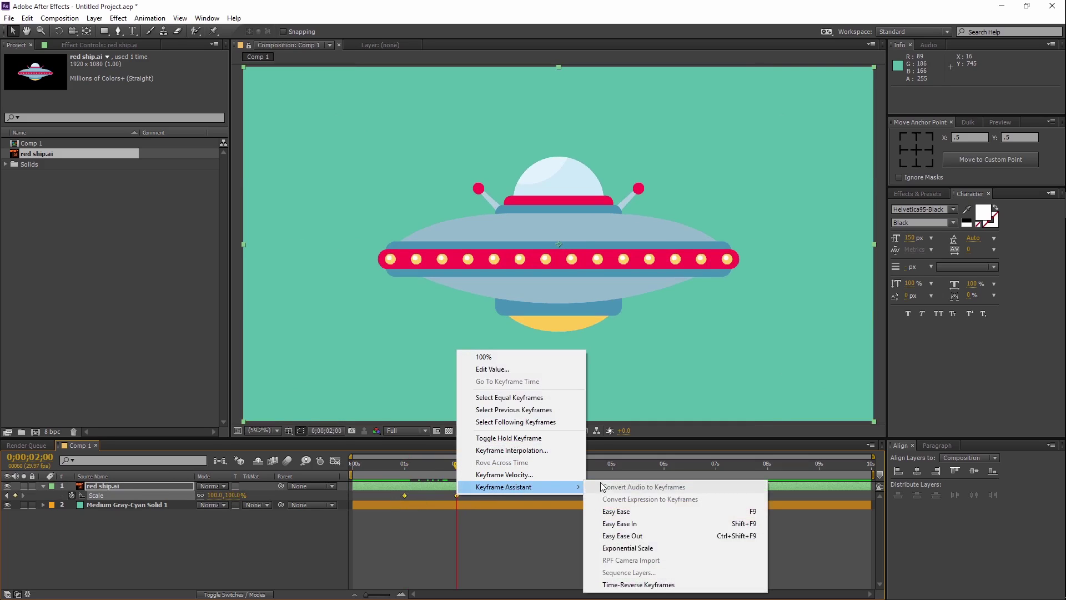
pyautogui.click(613, 512)
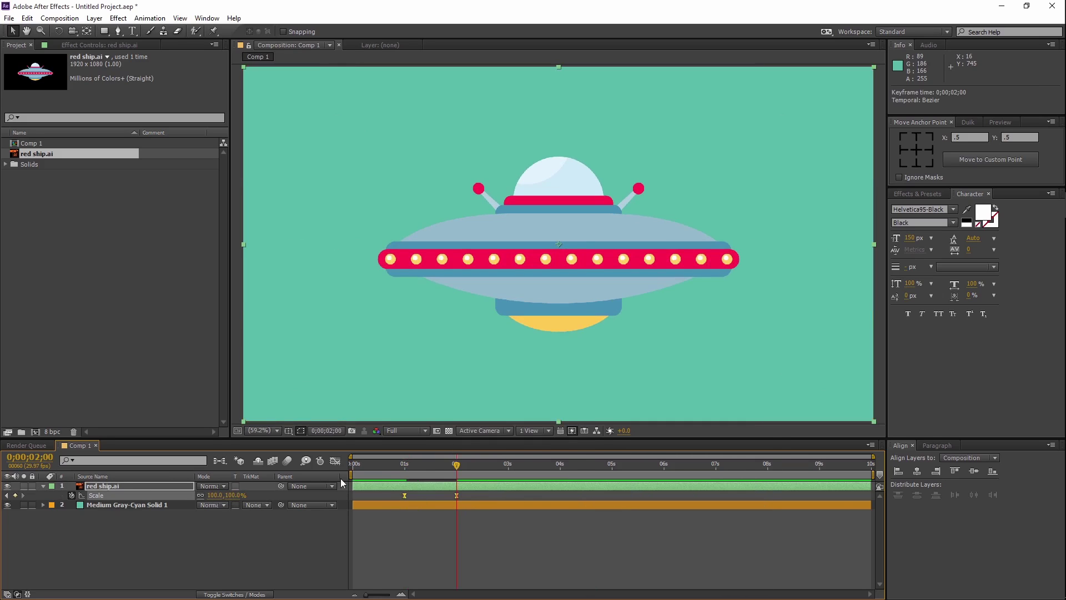
pyautogui.click(334, 462)
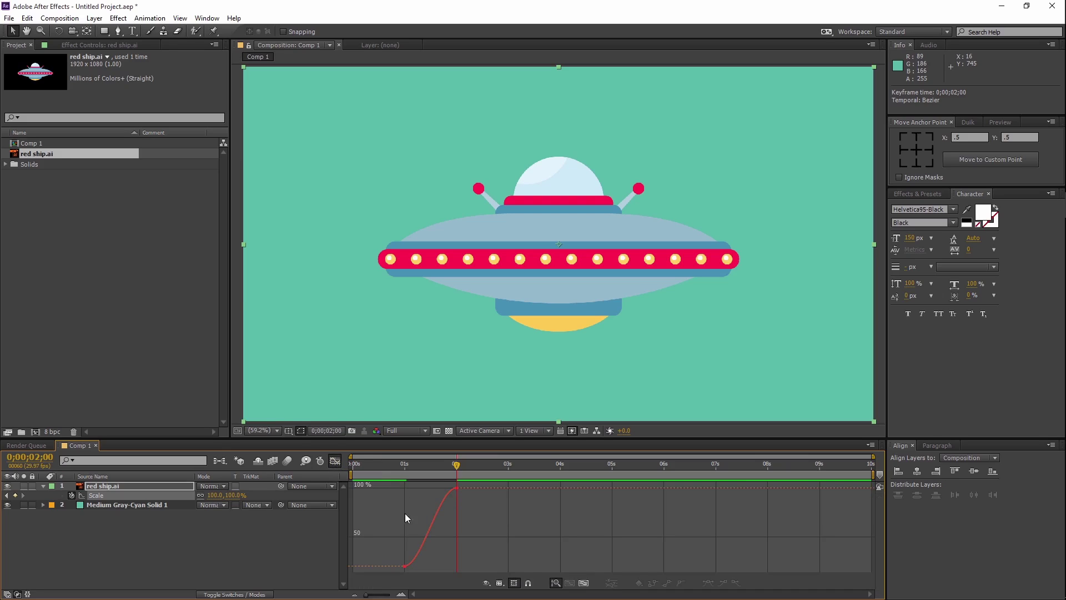
pyautogui.click(454, 493)
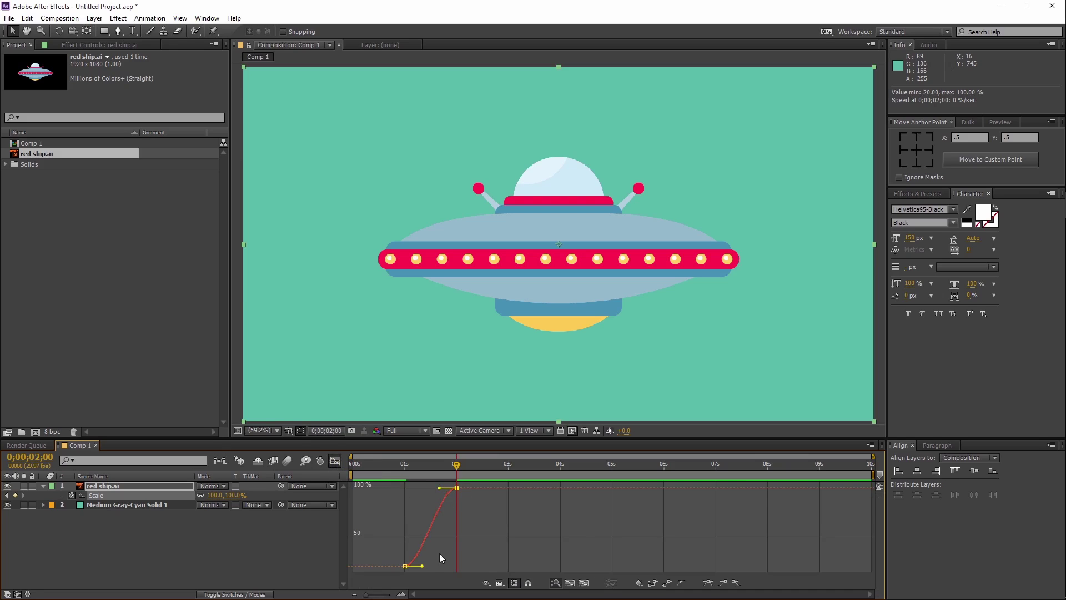
pyautogui.moveTo(422, 566); pyautogui.dragTo(449, 566)
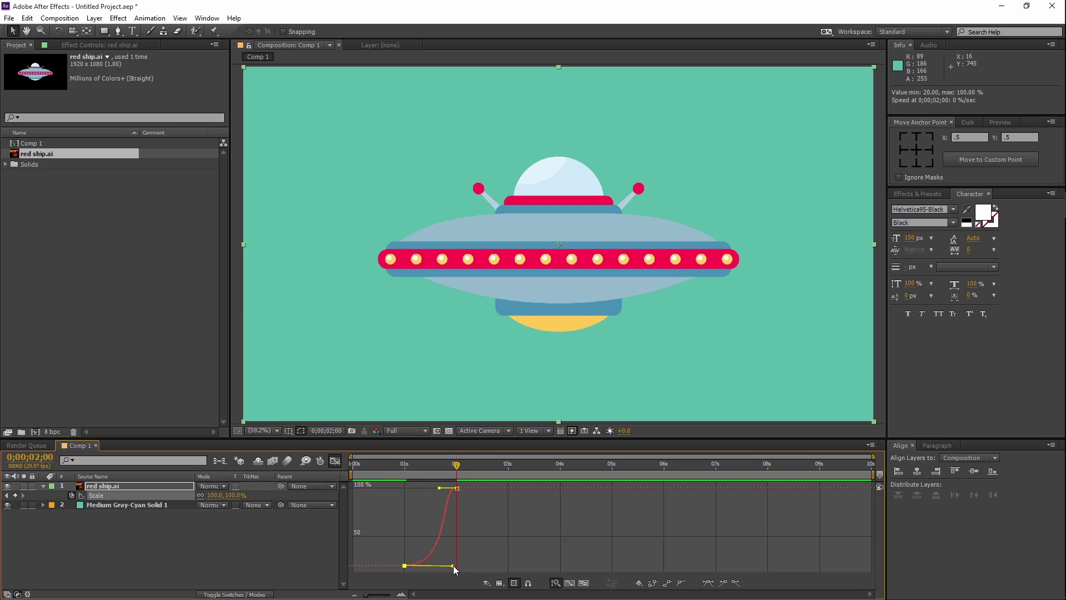
pyautogui.moveTo(439, 488); pyautogui.dragTo(422, 488)
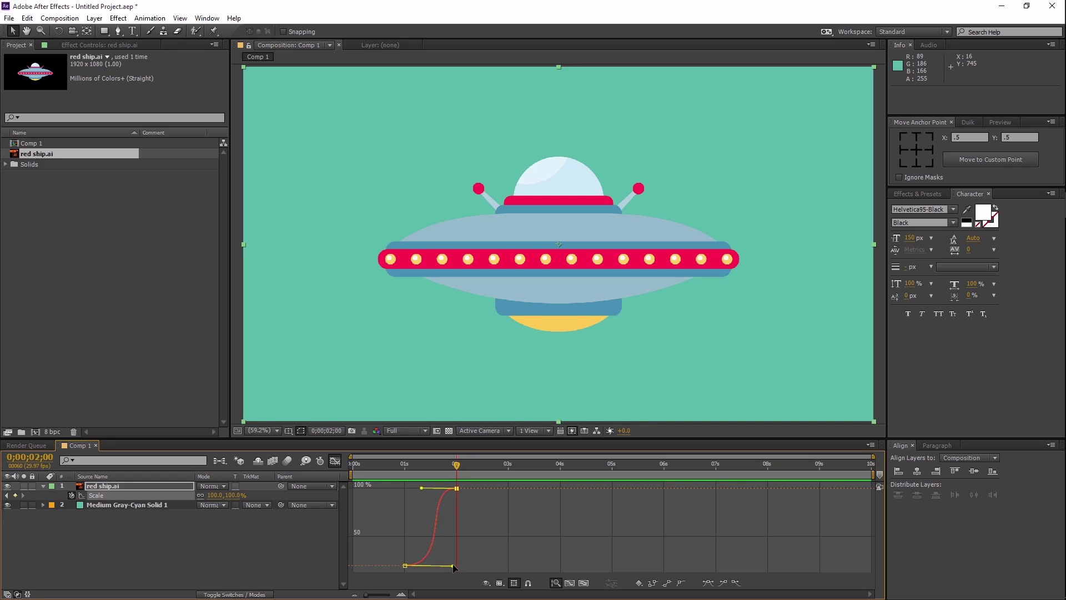
# Step: Fine-tune the Scale ease handles so growth starts slowly and surges toward 100%, previewing the result
pyautogui.moveTo(455, 565); pyautogui.dragTo(465, 565)
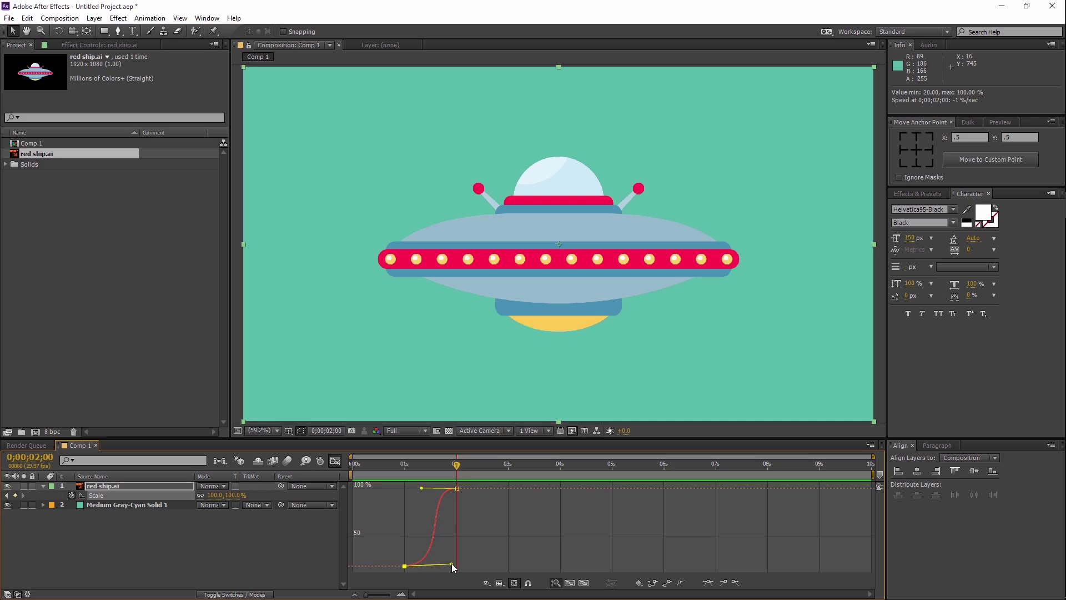
pyautogui.moveTo(450, 567); pyautogui.dragTo(448, 566)
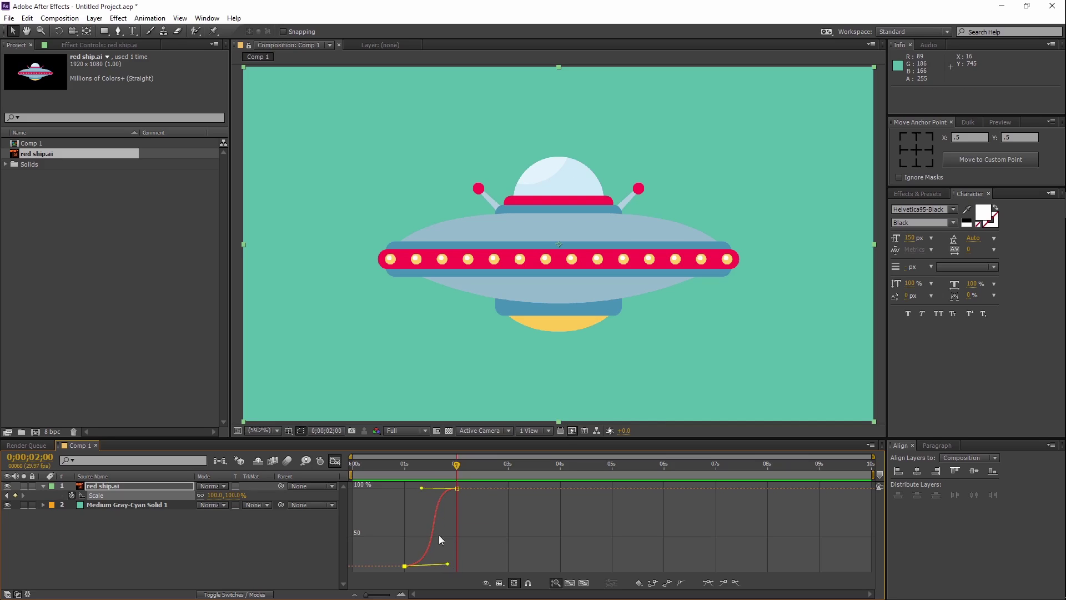
pyautogui.moveTo(422, 489); pyautogui.dragTo(440, 494)
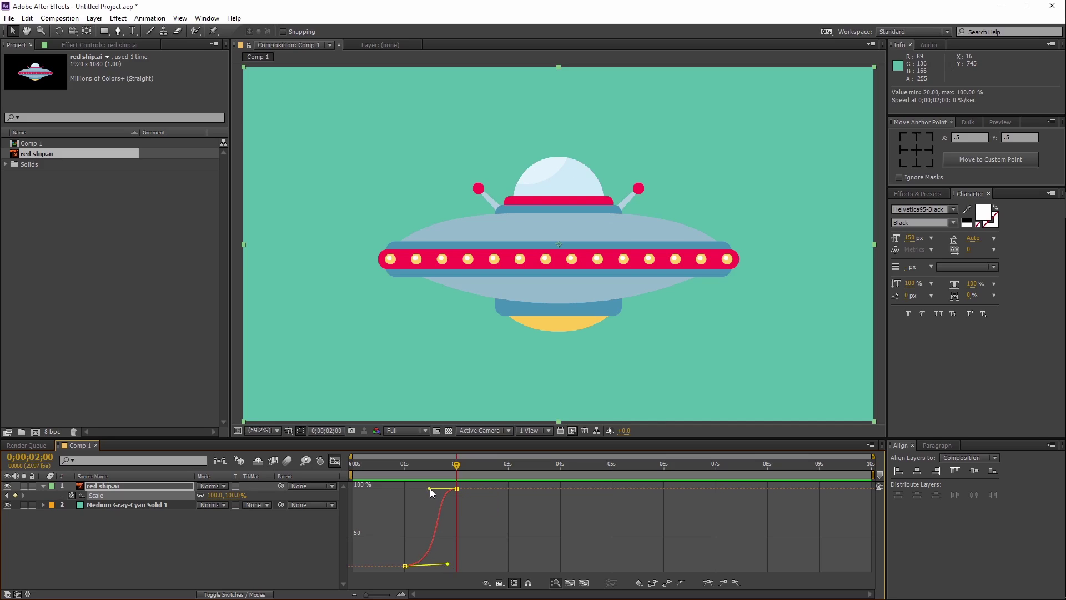
pyautogui.press('space')
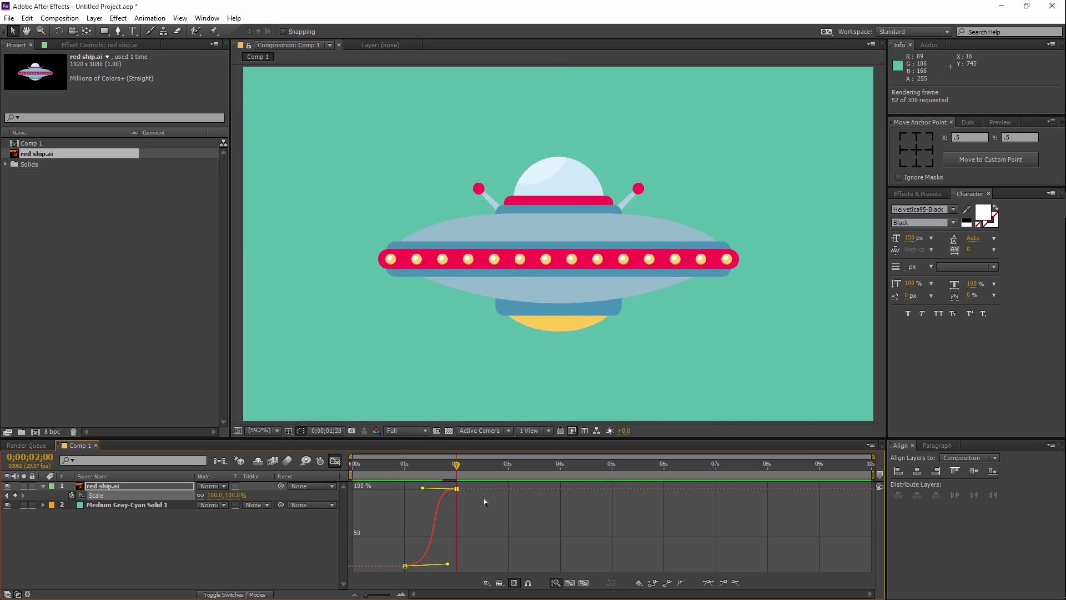
pyautogui.press('space')
pyautogui.moveTo(457, 564); pyautogui.dragTo(477, 566)
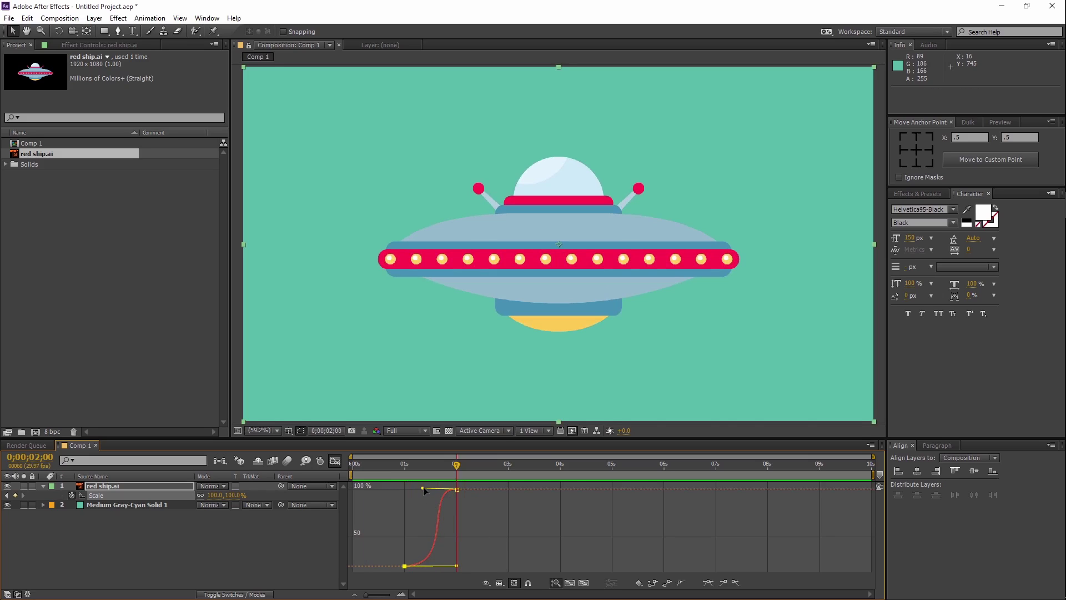
pyautogui.moveTo(423, 488); pyautogui.dragTo(429, 488)
pyautogui.moveTo(457, 566); pyautogui.dragTo(446, 565)
pyautogui.moveTo(457, 565); pyautogui.dragTo(464, 564)
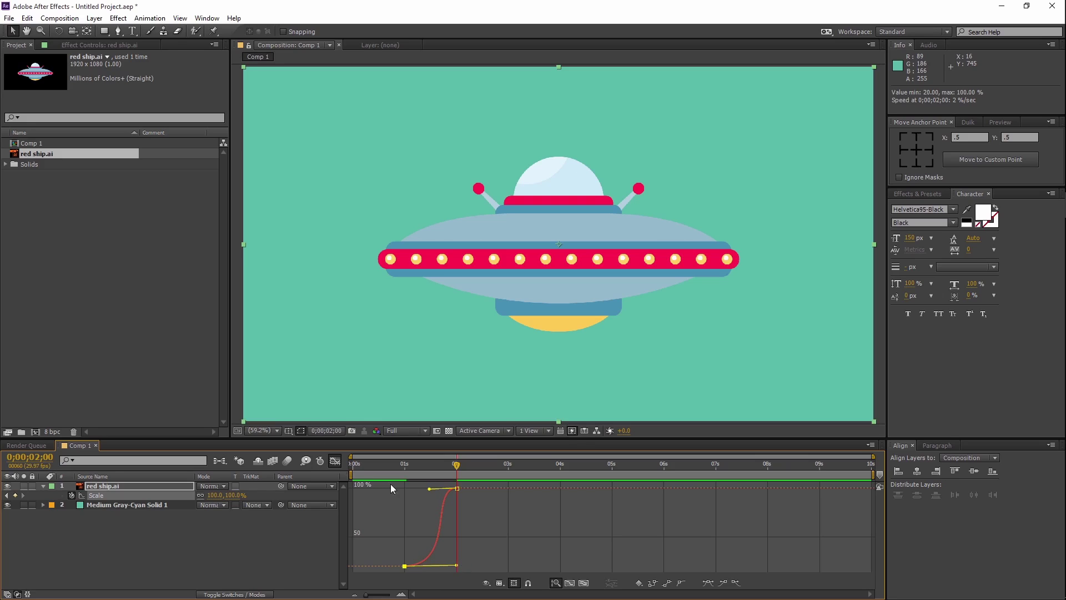
pyautogui.click(335, 461)
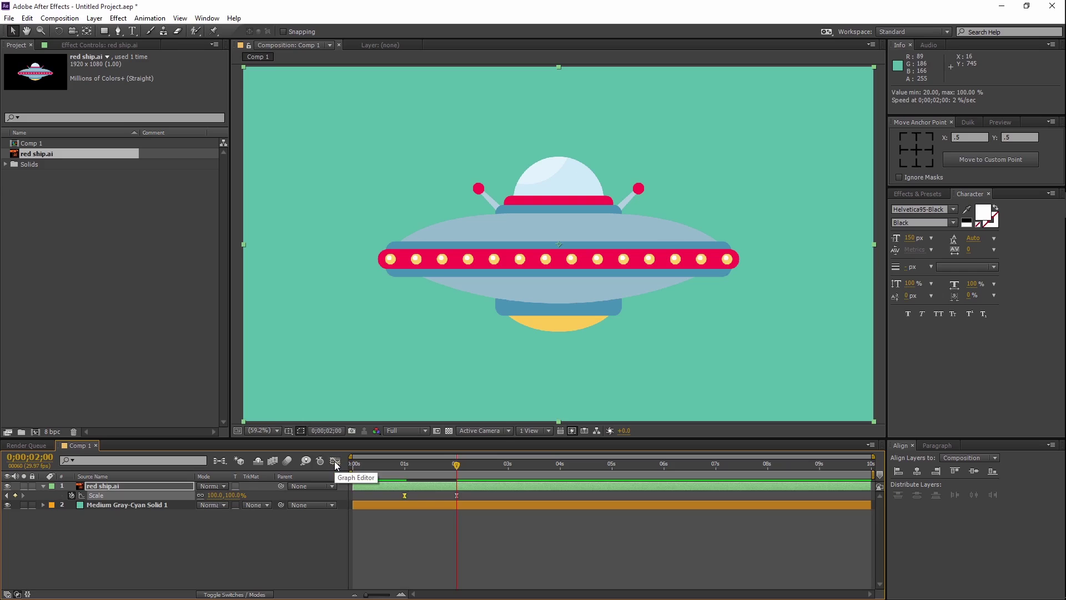
# Step: Hold Scale at 100% with a 4;00 keyframe, drop to 50% around 4;20, and hold through 4;23
pyautogui.moveTo(458, 464); pyautogui.dragTo(459, 483)
pyautogui.moveTo(460, 483); pyautogui.dragTo(560, 467)
pyautogui.click(15, 495)
pyautogui.moveTo(561, 465); pyautogui.dragTo(611, 467)
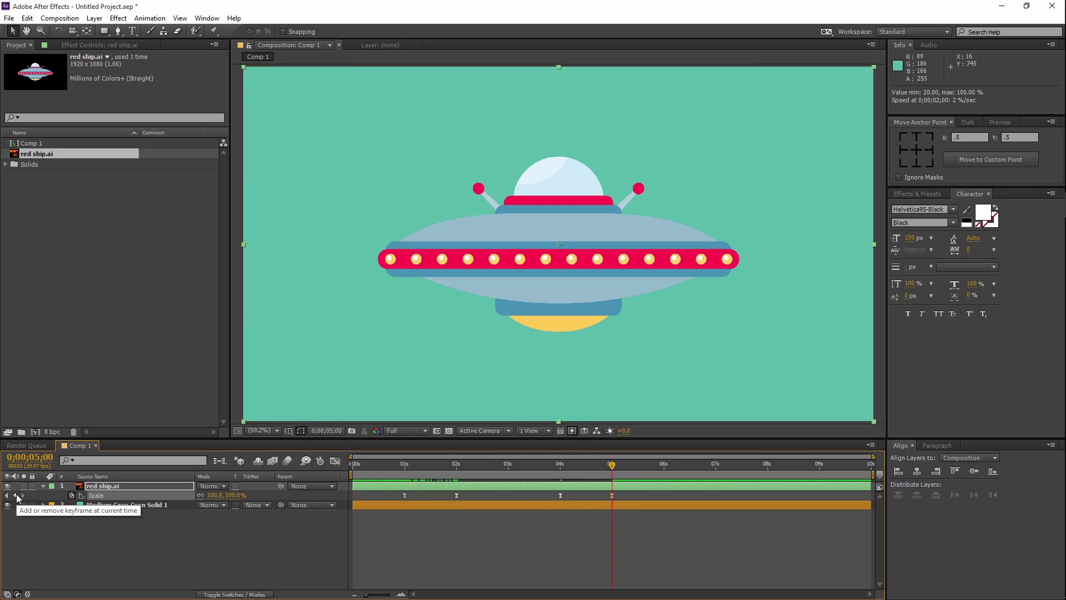
pyautogui.click(212, 496)
pyautogui.write('50')
pyautogui.press('Return')
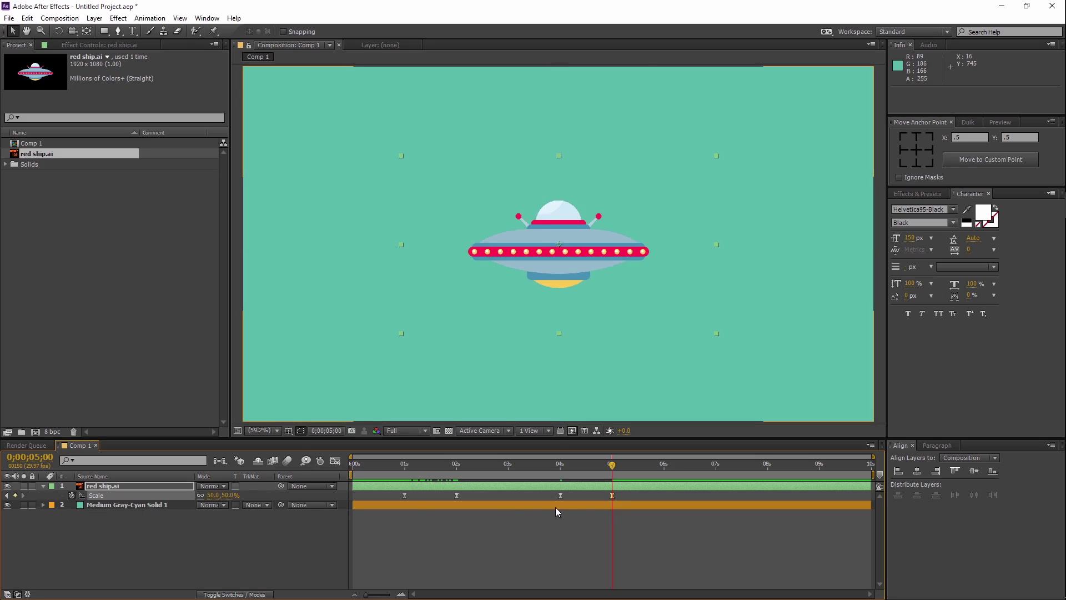
pyautogui.click(611, 496)
pyautogui.moveTo(612, 495)
pyautogui.mouseDown()
pyautogui.moveTo(594, 496)
pyautogui.moveTo(600, 467)
pyautogui.mouseUp()
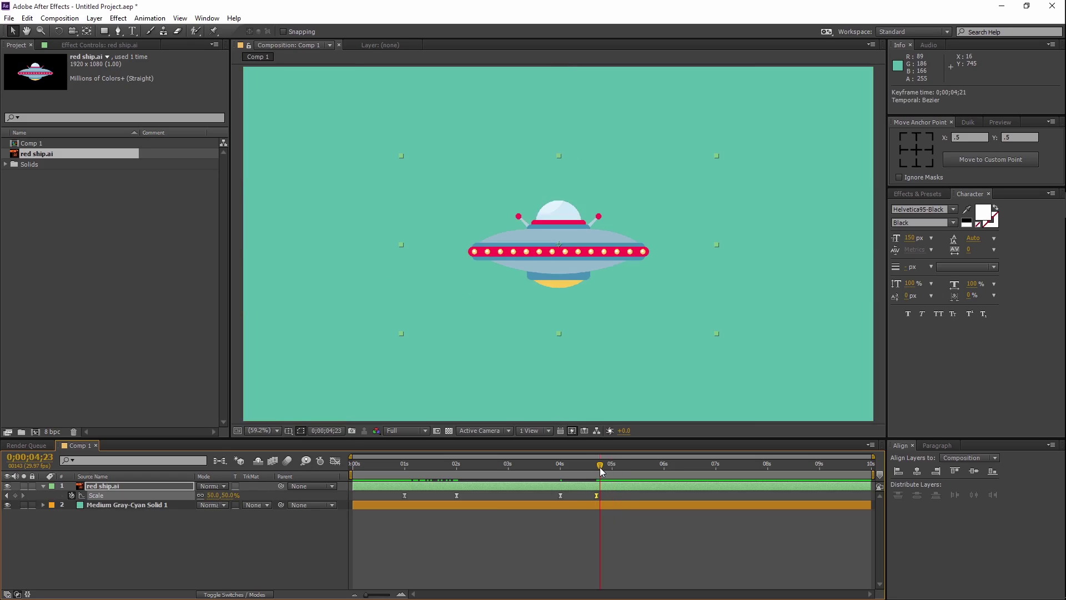
pyautogui.click(15, 494)
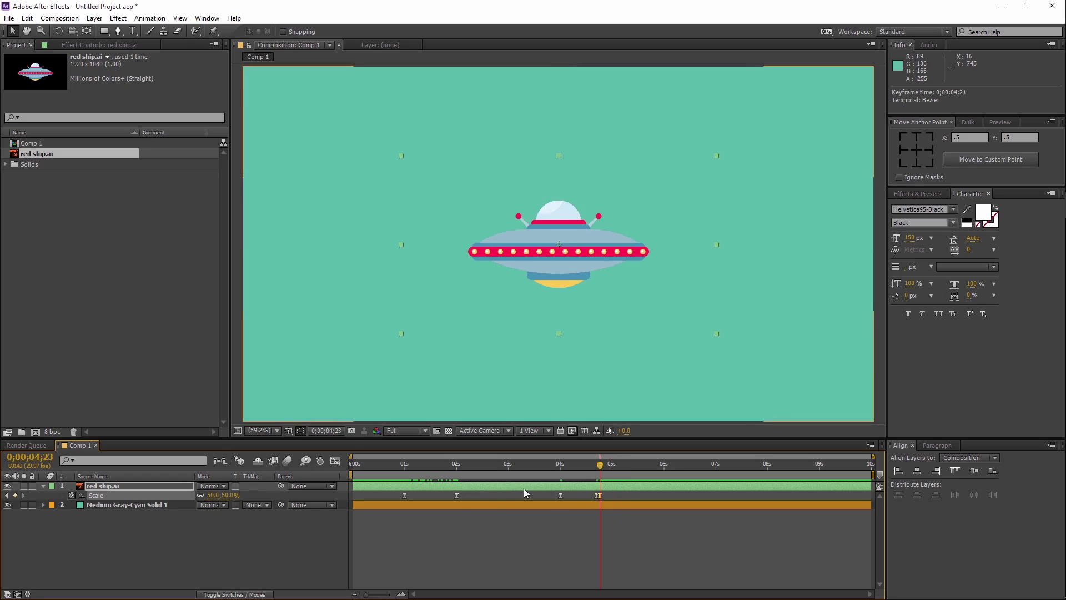
pyautogui.moveTo(600, 467); pyautogui.dragTo(615, 467)
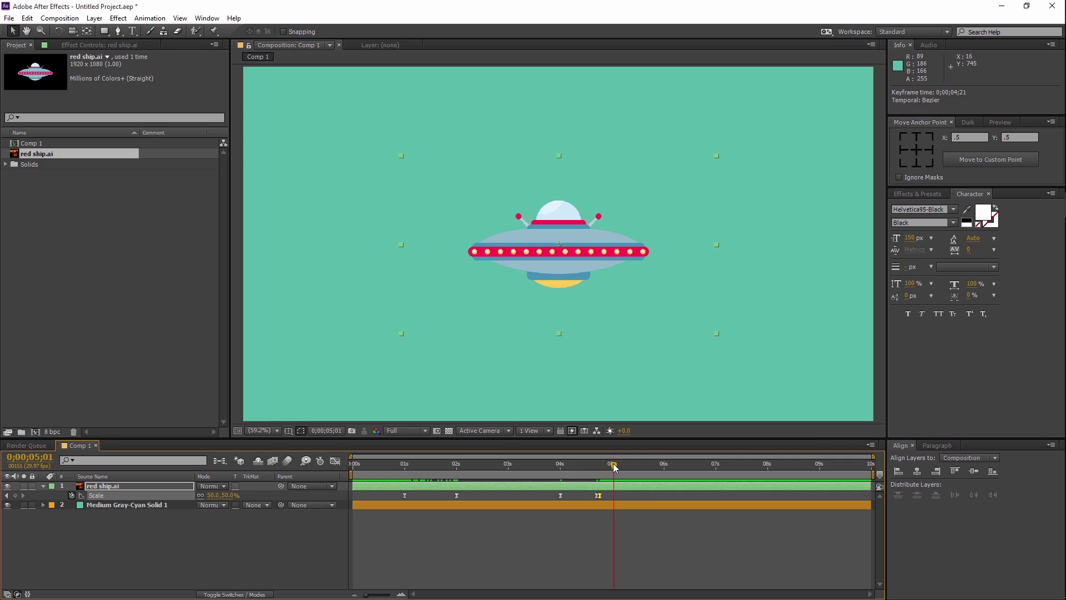
pyautogui.hotkey('shift', 'p')
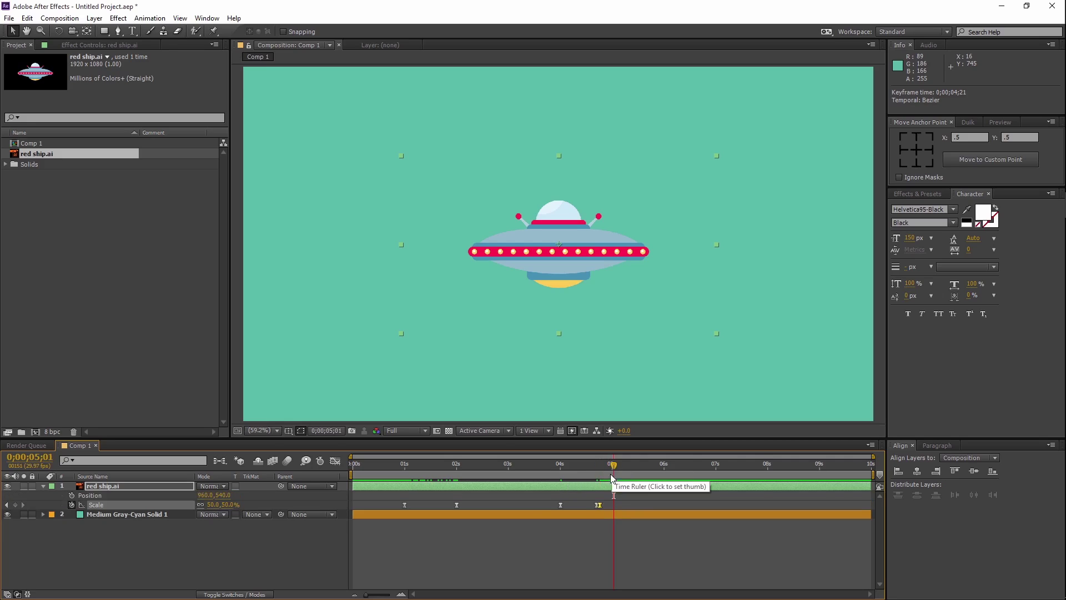
# Step: Keyframe Position at 4;23 and 5;01, moving the ship from (960, 540) to x 2234 offscreen right
pyautogui.click(73, 495)
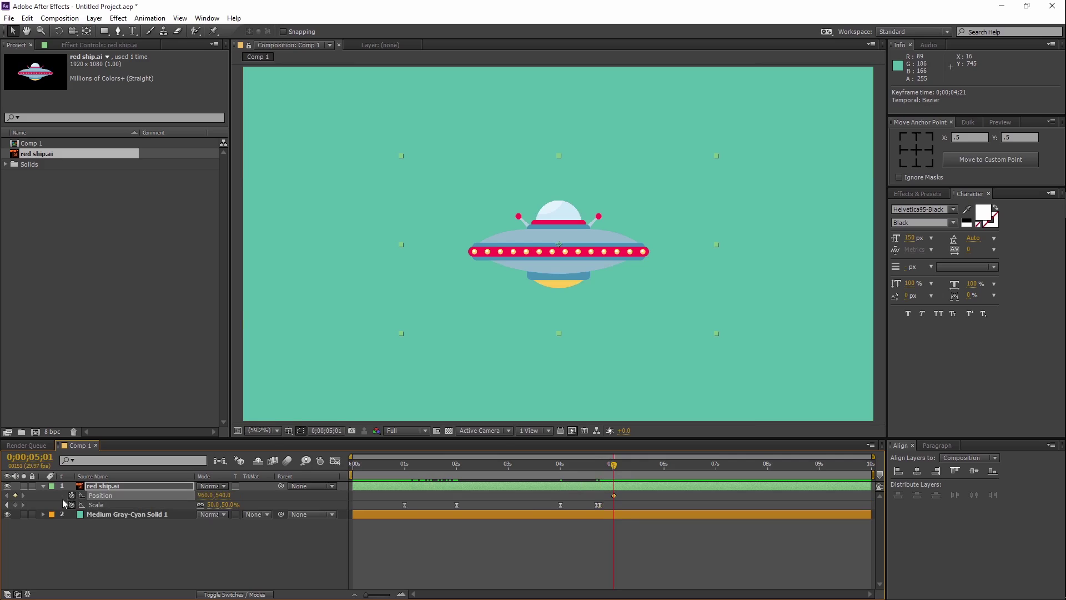
pyautogui.click(6, 505)
pyautogui.click(15, 495)
pyautogui.click(23, 496)
pyautogui.press(',')
pyautogui.moveTo(601, 254); pyautogui.dragTo(914, 254)
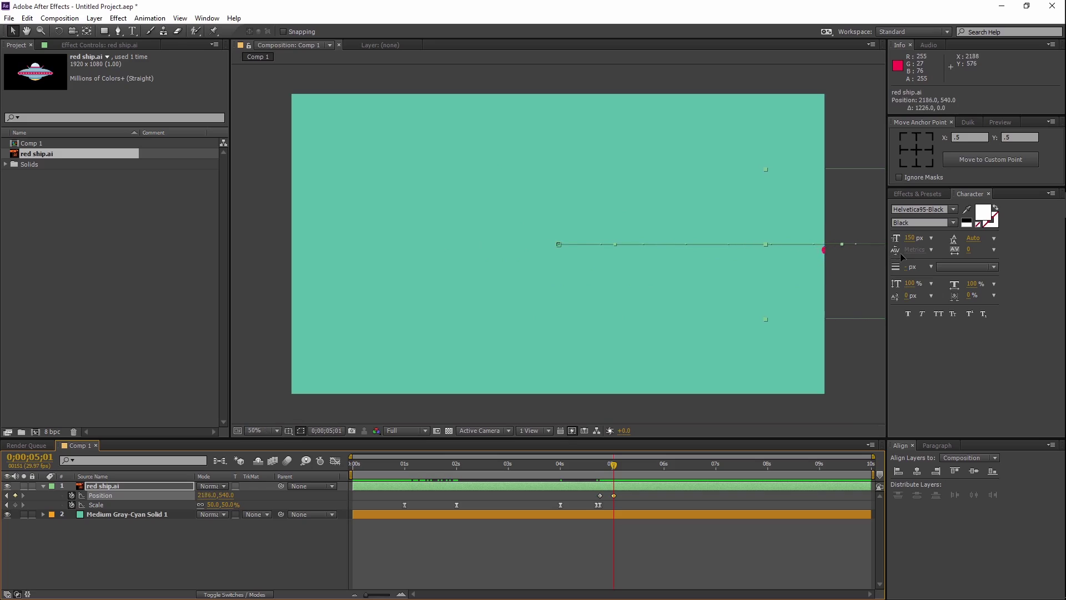
# Step: Apply Easy Ease to the Position keyframes, end the work area just past 5 s, and preview
pyautogui.keyDown('shift'); pyautogui.click(599, 495); pyautogui.keyUp('shift')
pyautogui.rightClick(612, 495)
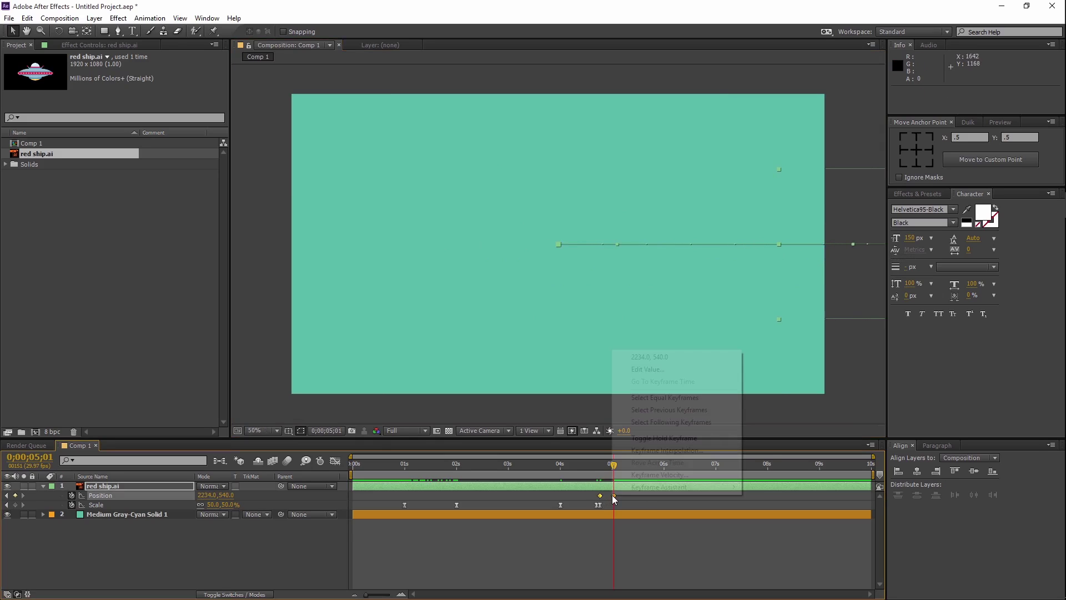
pyautogui.moveTo(694, 487)
pyautogui.click(761, 509)
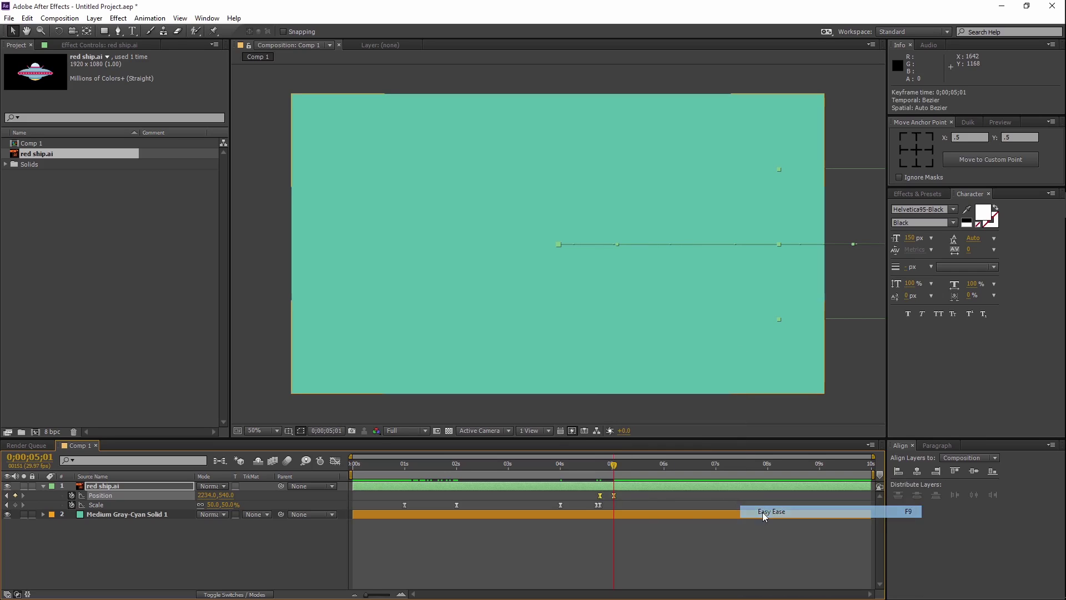
pyautogui.moveTo(613, 464); pyautogui.dragTo(620, 465)
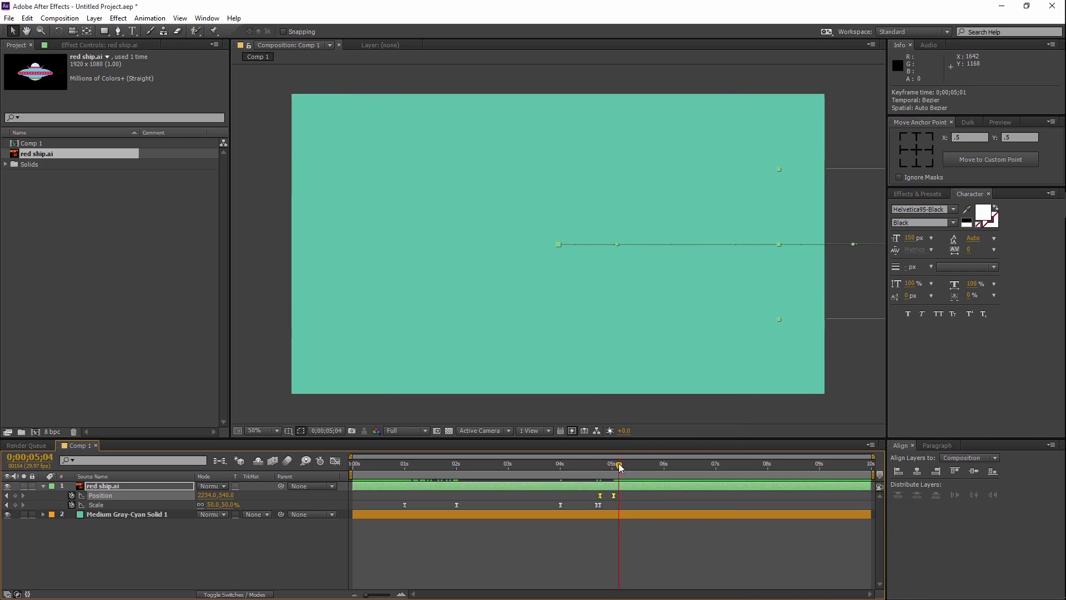
pyautogui.press('n')
pyautogui.press('KP_0')
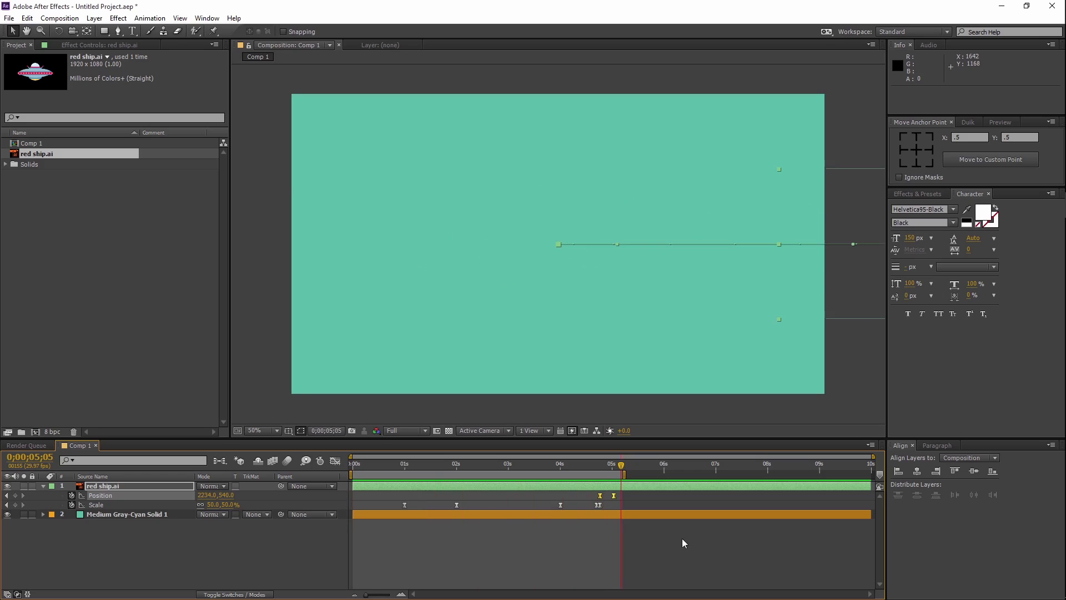
pyautogui.click(407, 469)
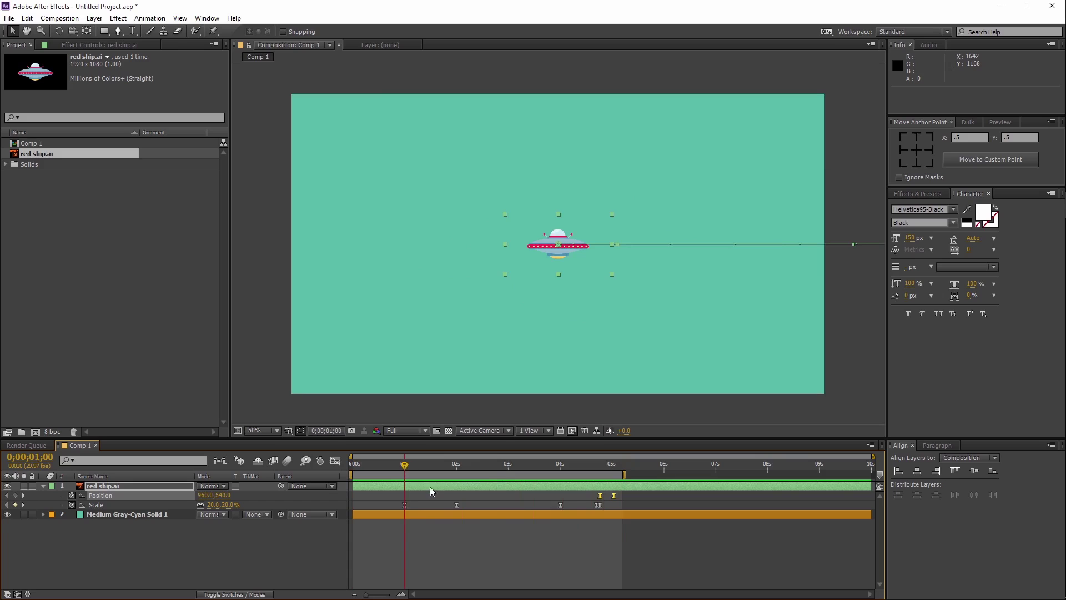
# Step: Keyframe the ship's Rotation at -4° at 1 s and +5° at 2 s
pyautogui.hotkey('shift', 'r')
pyautogui.click(71, 514)
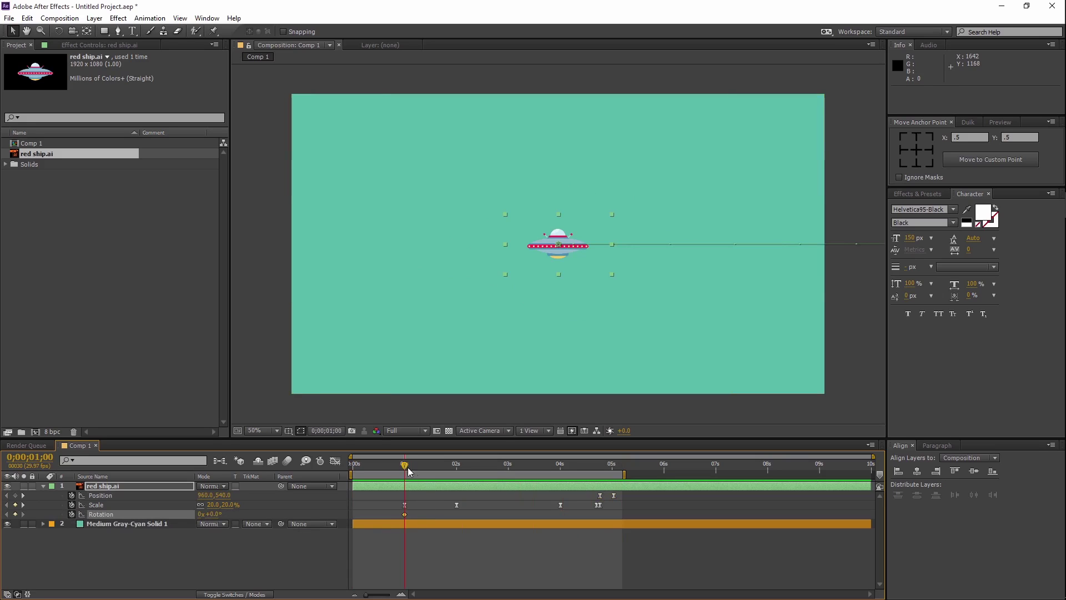
pyautogui.moveTo(406, 468); pyautogui.dragTo(456, 468)
pyautogui.click(15, 514)
pyautogui.click(6, 514)
pyautogui.moveTo(216, 515); pyautogui.dragTo(218, 516)
pyautogui.click(211, 514)
pyautogui.write('-4')
pyautogui.press('Return')
pyautogui.moveTo(405, 464); pyautogui.dragTo(456, 464)
pyautogui.click(213, 514)
pyautogui.write('5')
pyautogui.press('Return')
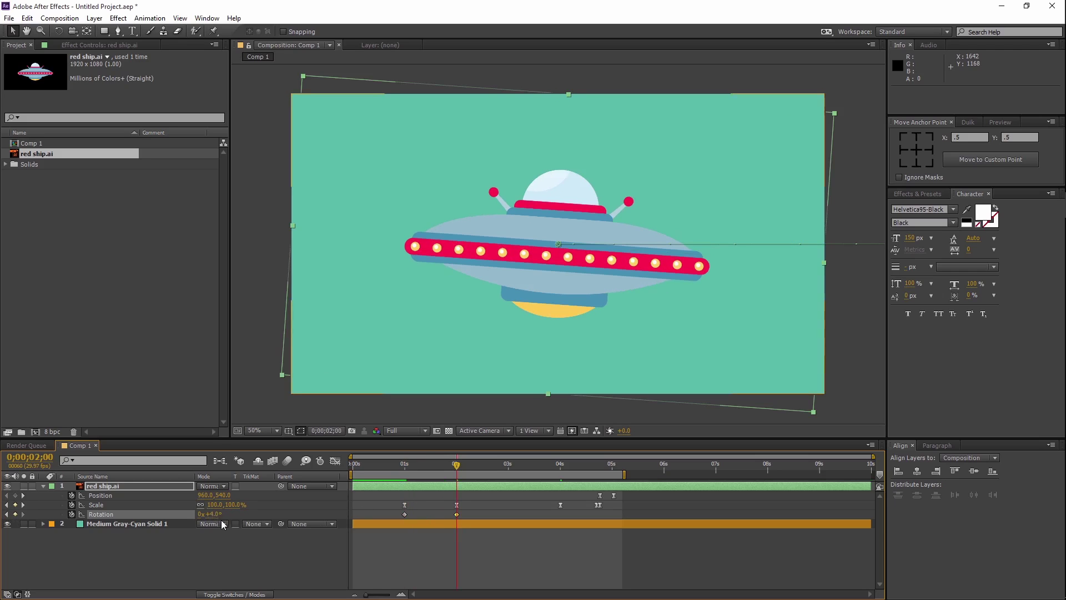
# Step: Add Rotation keyframes of -5° at 3 s, +5° at 4 s and about -4° near 4;29, then select them all
pyautogui.moveTo(465, 465); pyautogui.dragTo(509, 474)
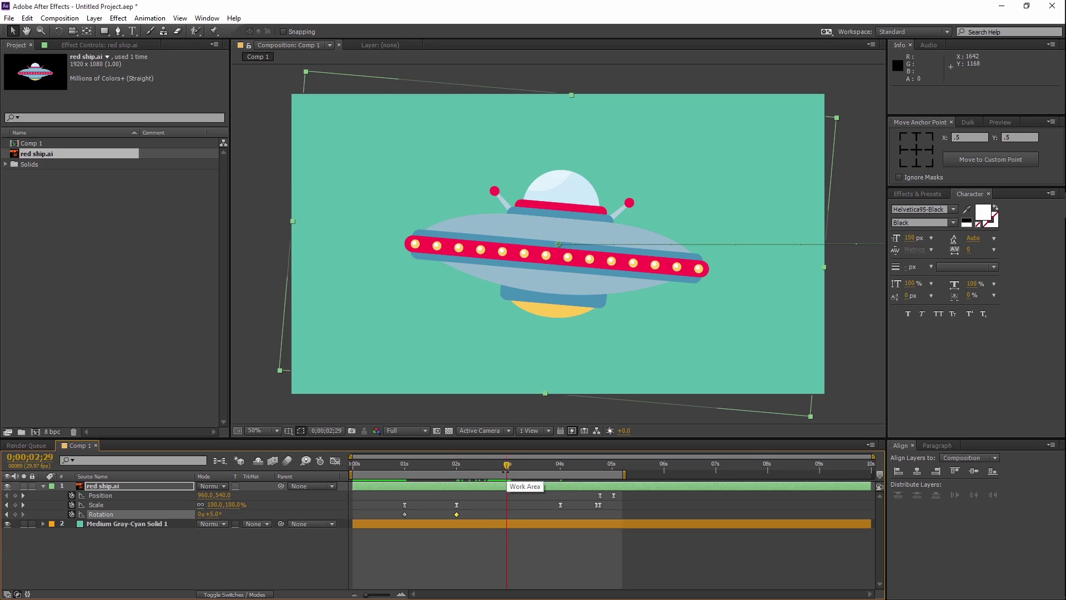
pyautogui.click(216, 514)
pyautogui.write('-5')
pyautogui.press('Return')
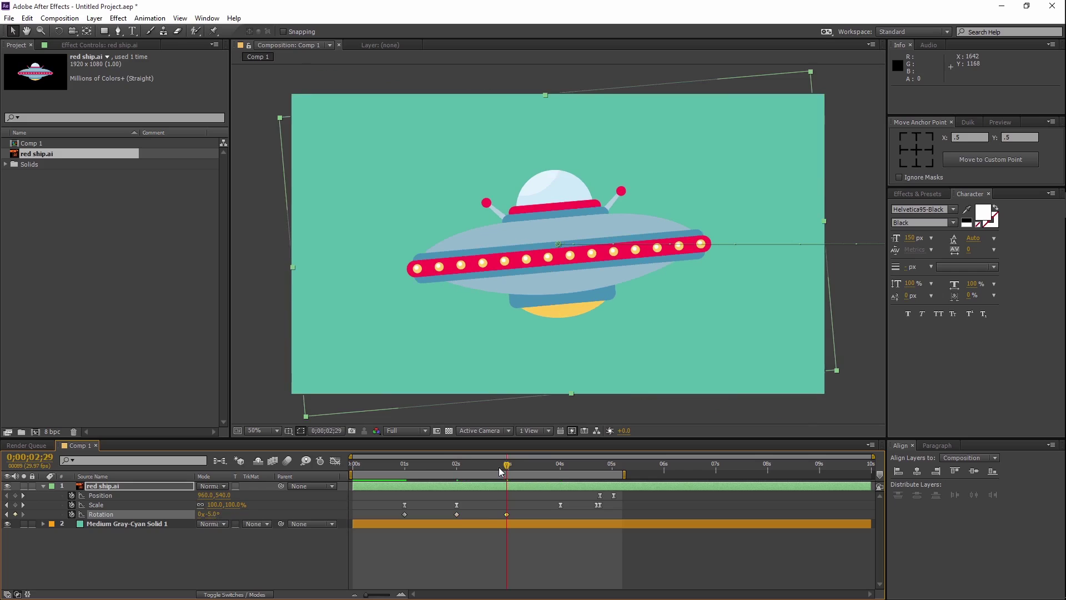
pyautogui.moveTo(506, 465); pyautogui.dragTo(560, 466)
pyautogui.click(210, 514)
pyautogui.write('5')
pyautogui.press('Return')
pyautogui.moveTo(560, 465); pyautogui.dragTo(611, 466)
pyautogui.hotkey('alt', 'shift', 'r')
pyautogui.moveTo(216, 514); pyautogui.dragTo(211, 515)
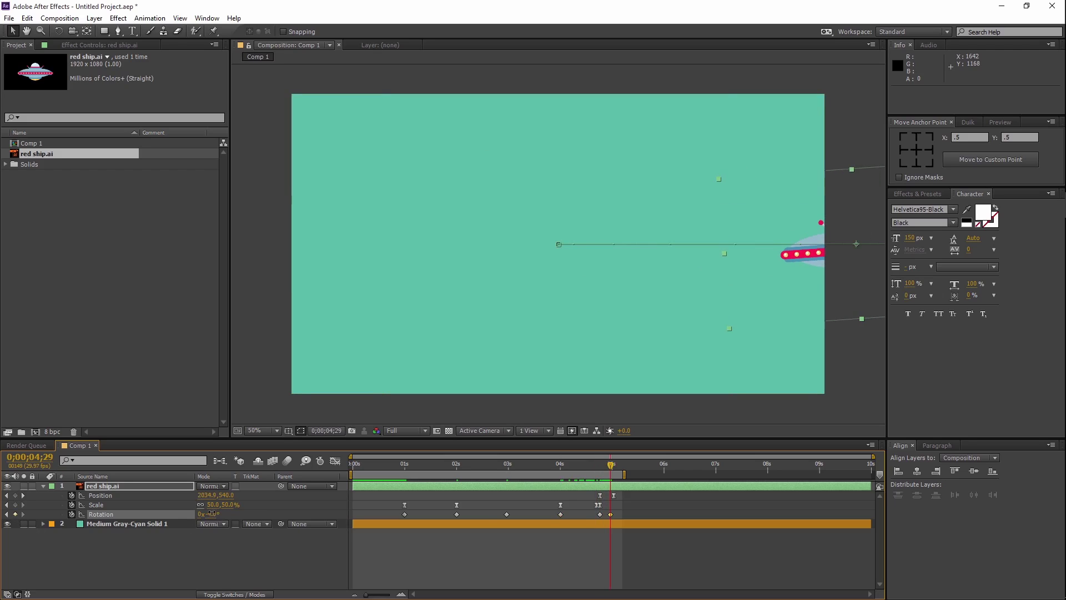
pyautogui.moveTo(617, 513); pyautogui.dragTo(396, 515)
pyautogui.rightClick(405, 514)
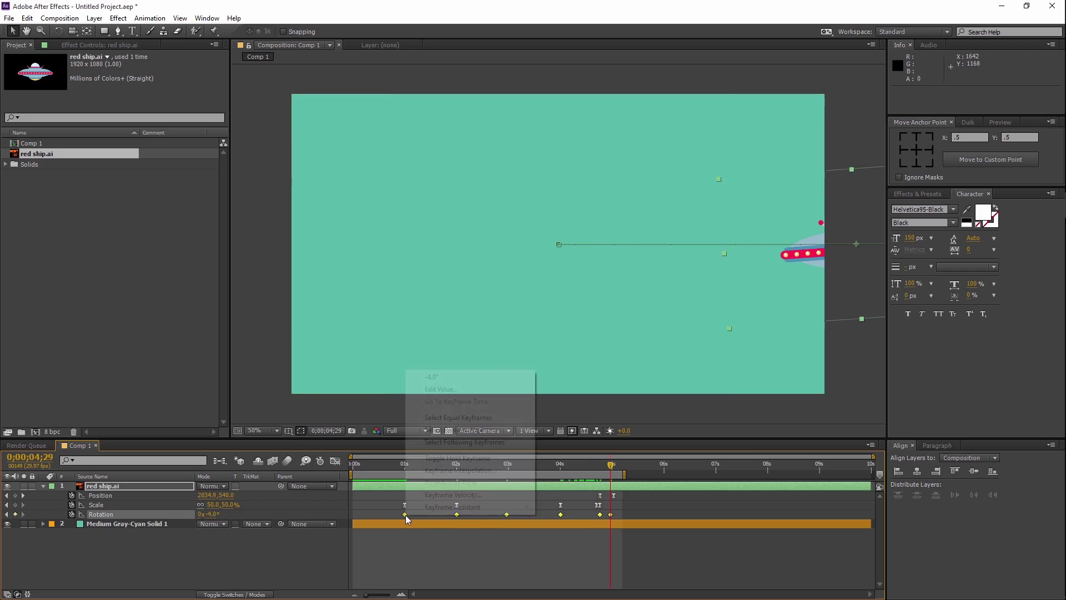
# Step: Apply Easy Ease to all Rotation keyframes and nudge the final exit keyframes earlier to about 4;19
pyautogui.moveTo(425, 507)
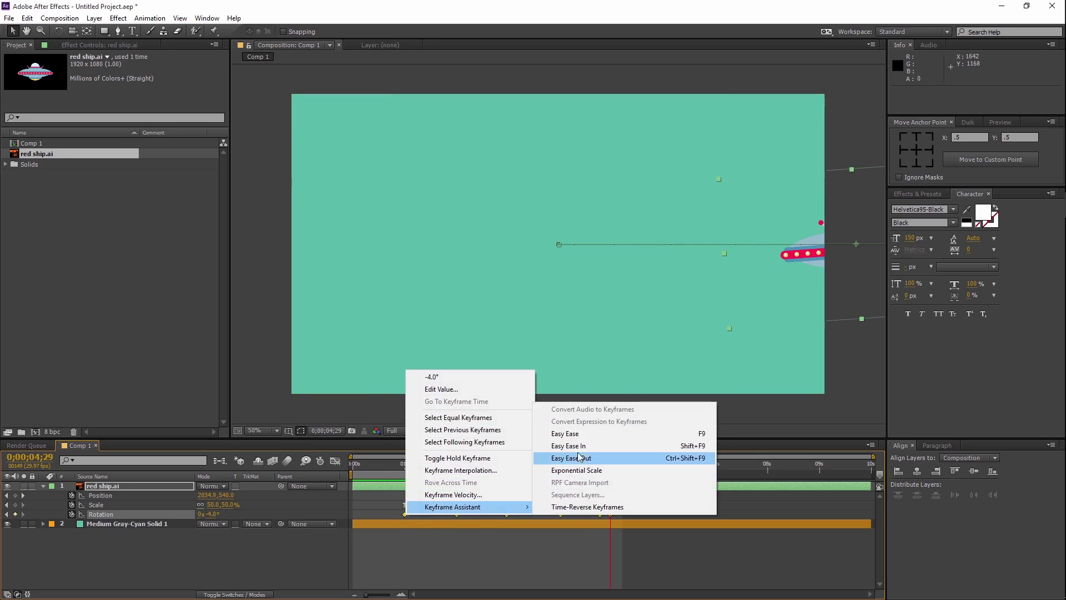
pyautogui.click(580, 434)
pyautogui.press('KP_0')
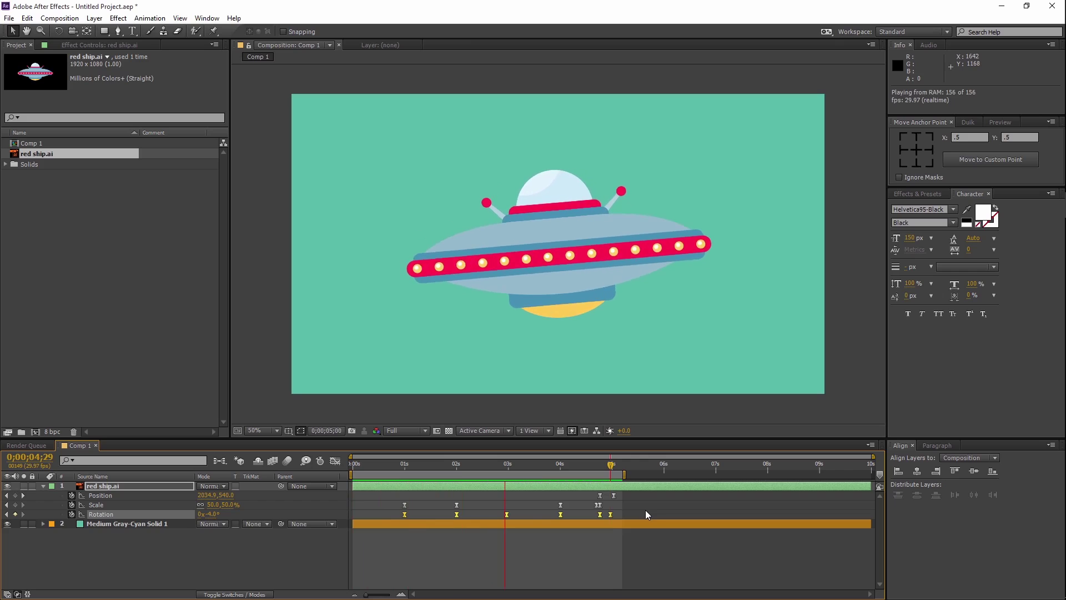
pyautogui.press('space')
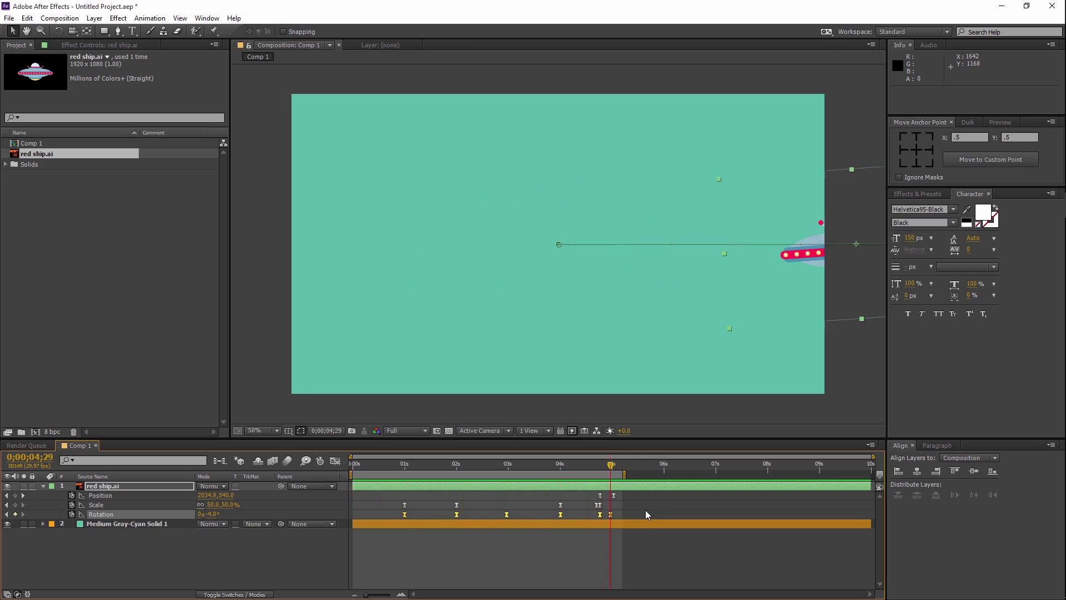
pyautogui.moveTo(494, 464); pyautogui.dragTo(570, 468)
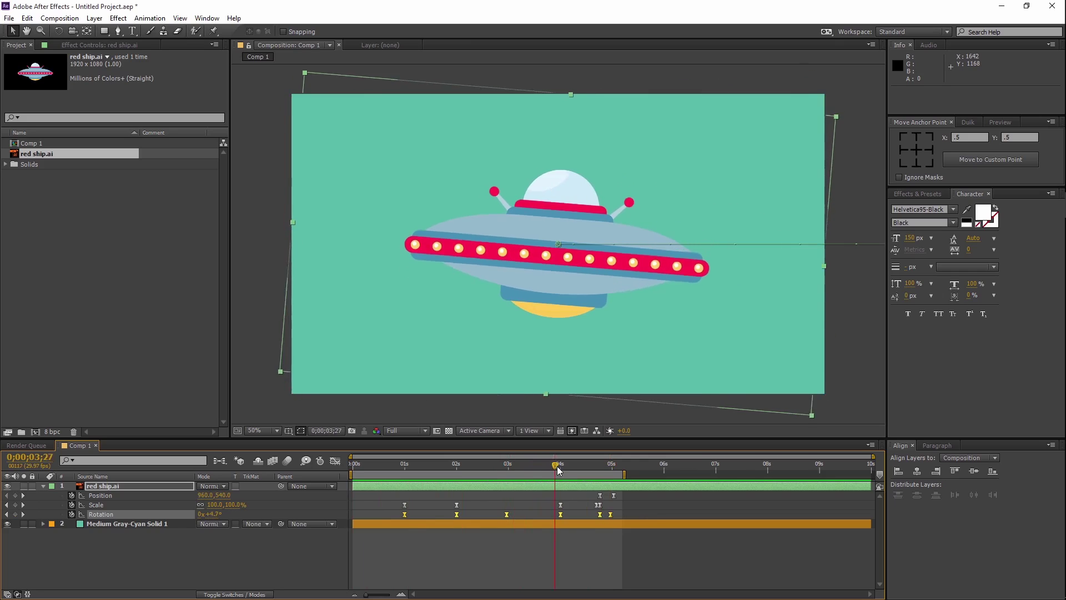
pyautogui.moveTo(588, 491)
pyautogui.mouseDown()
pyautogui.moveTo(615, 514)
pyautogui.moveTo(594, 514)
pyautogui.mouseUp()
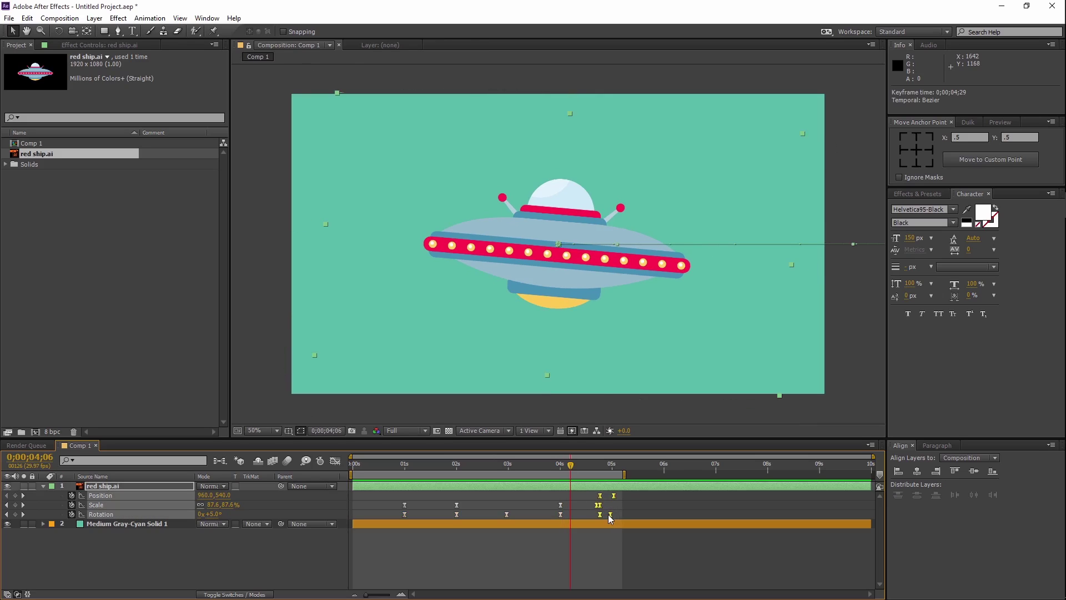
pyautogui.moveTo(600, 494); pyautogui.dragTo(600, 496)
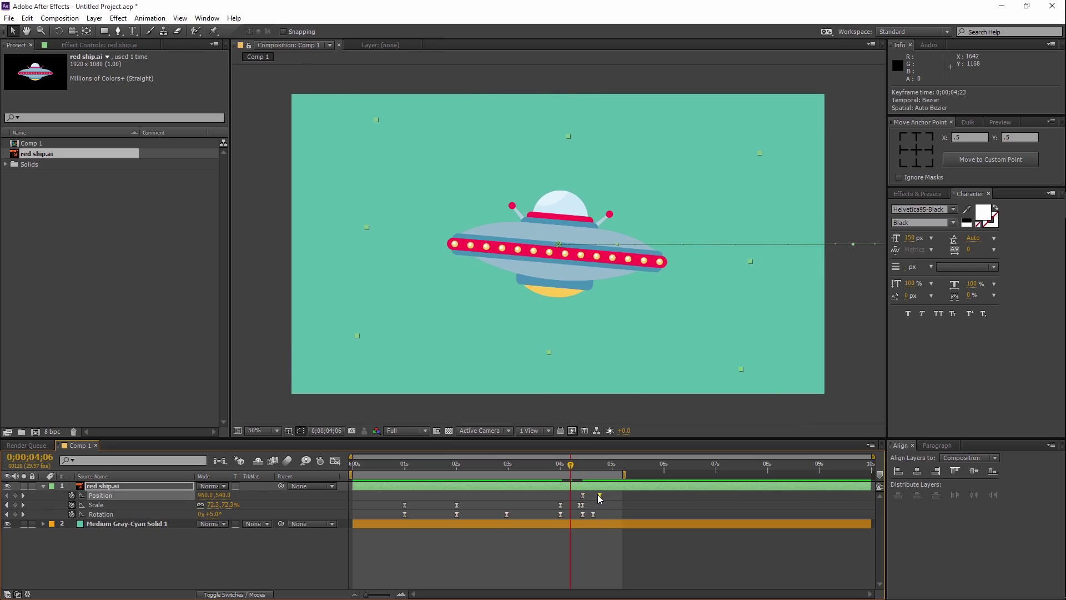
pyautogui.press('space')
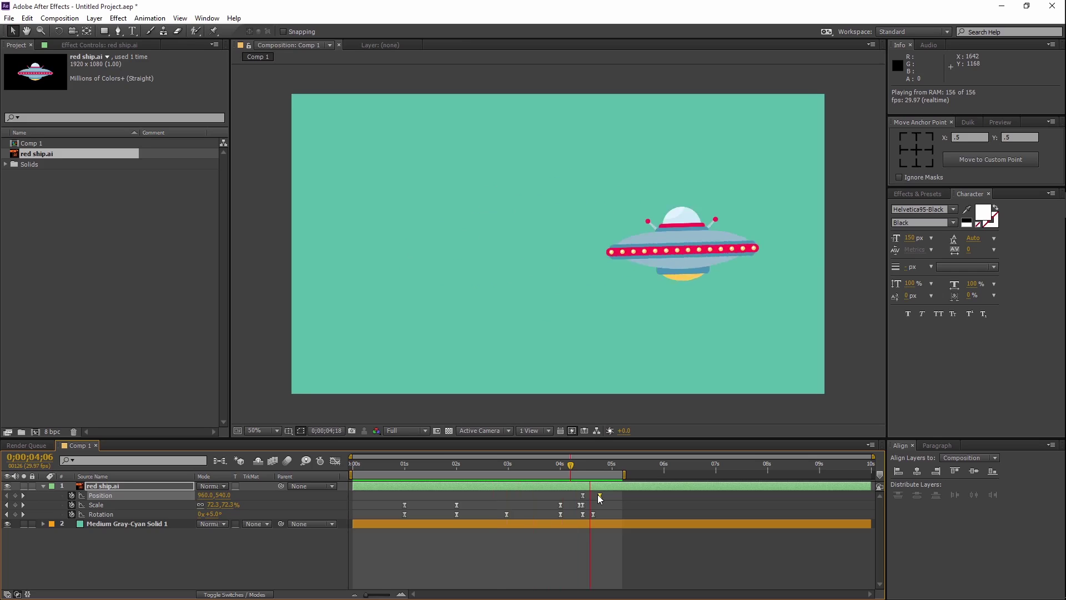
pyautogui.press('space')
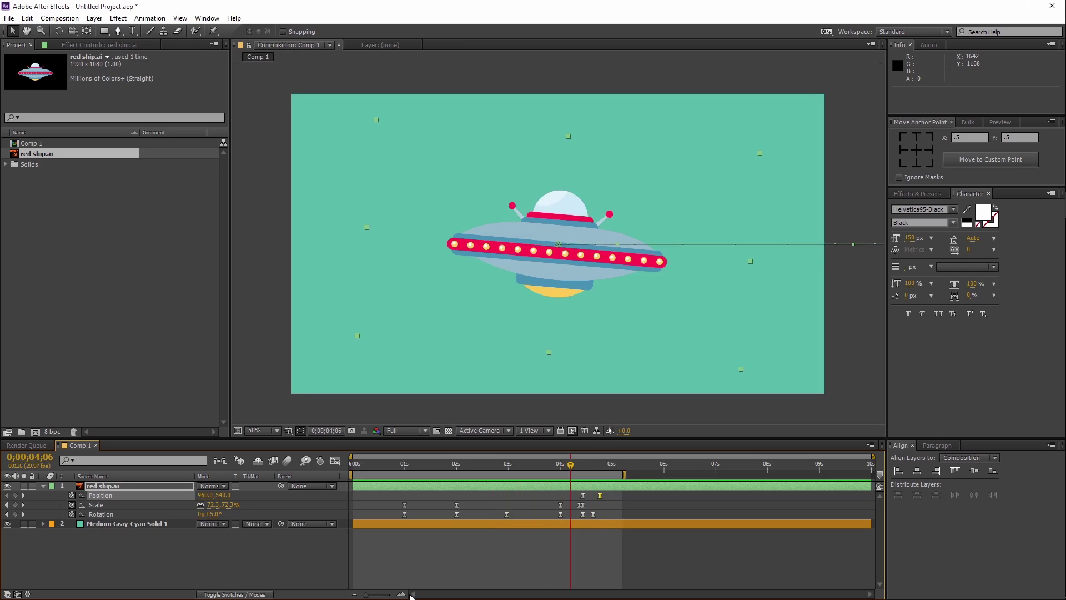
# Step: Shift the last Position, Scale and Rotation keyframes to about 4;12 and end the work area near 4;20
pyautogui.click(408, 594)
pyautogui.moveTo(647, 494); pyautogui.dragTo(592, 515)
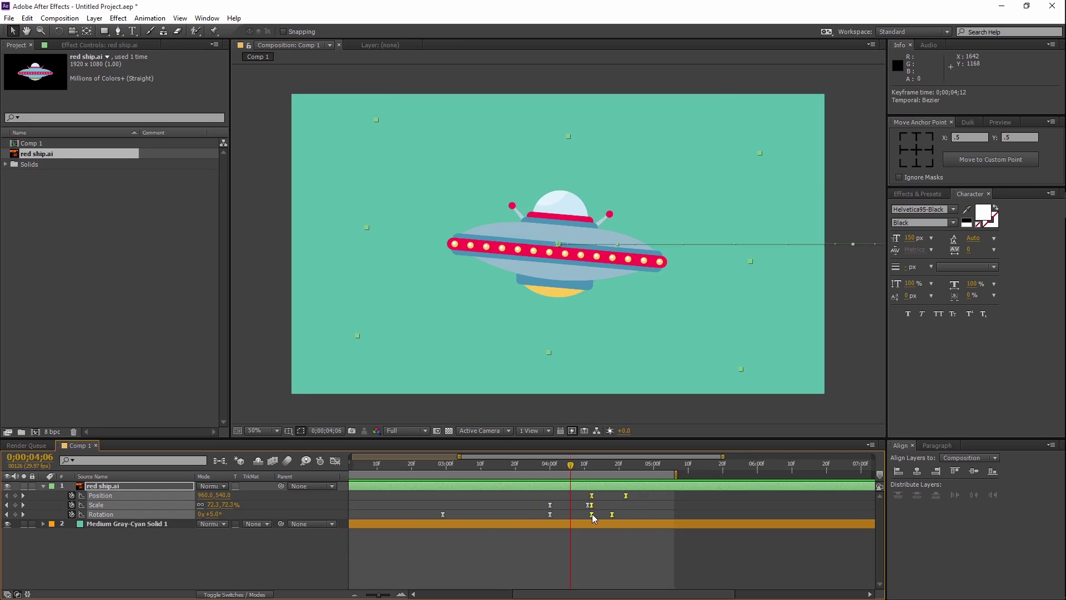
pyautogui.click(352, 595)
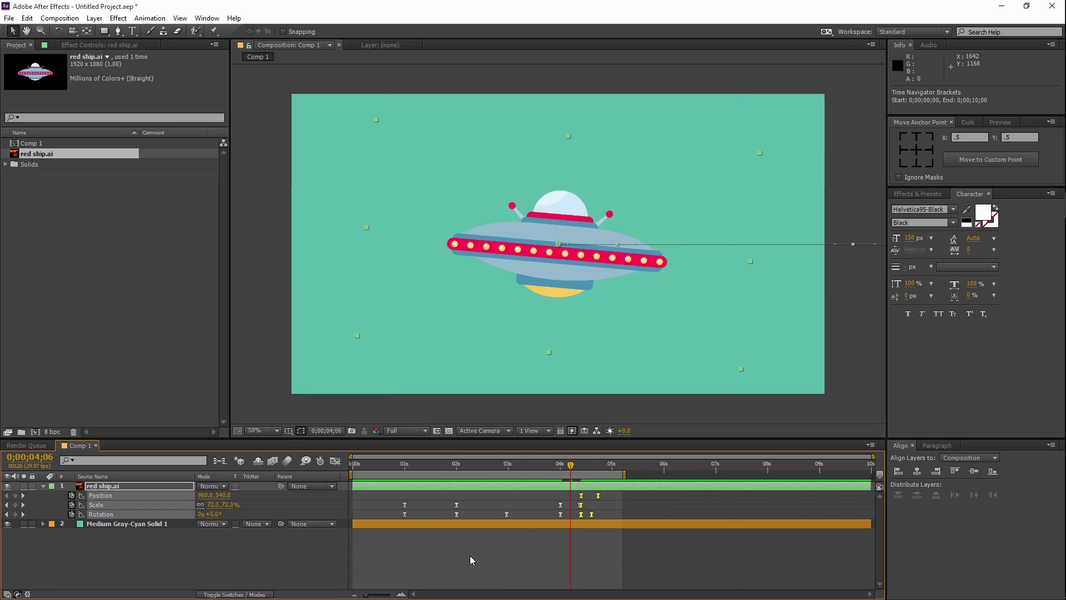
pyautogui.moveTo(562, 521); pyautogui.dragTo(581, 514)
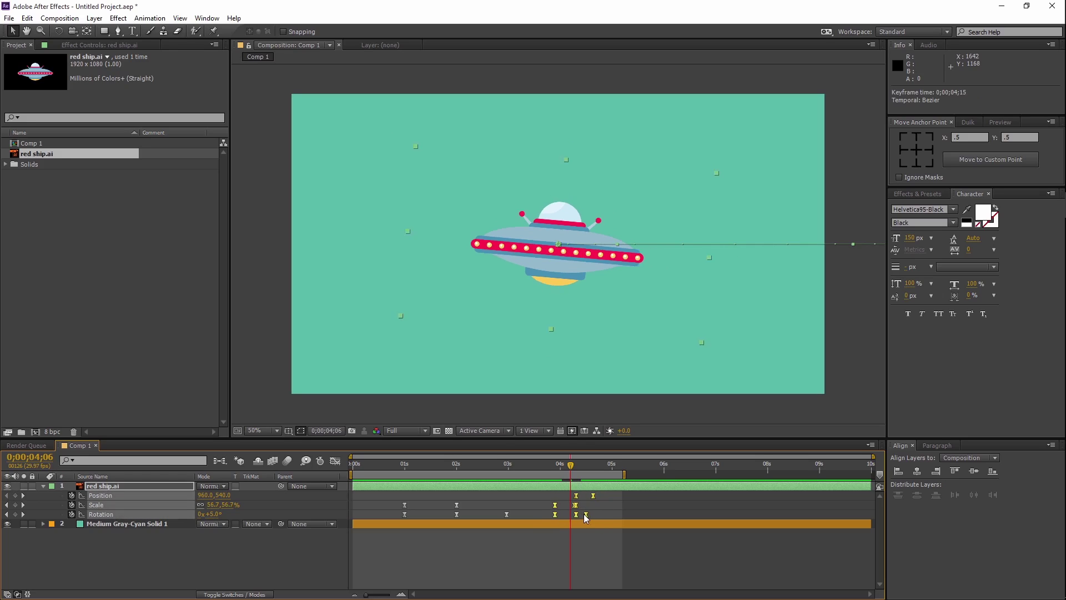
pyautogui.moveTo(501, 492)
pyautogui.mouseDown()
pyautogui.moveTo(597, 516)
pyautogui.moveTo(574, 514)
pyautogui.mouseUp()
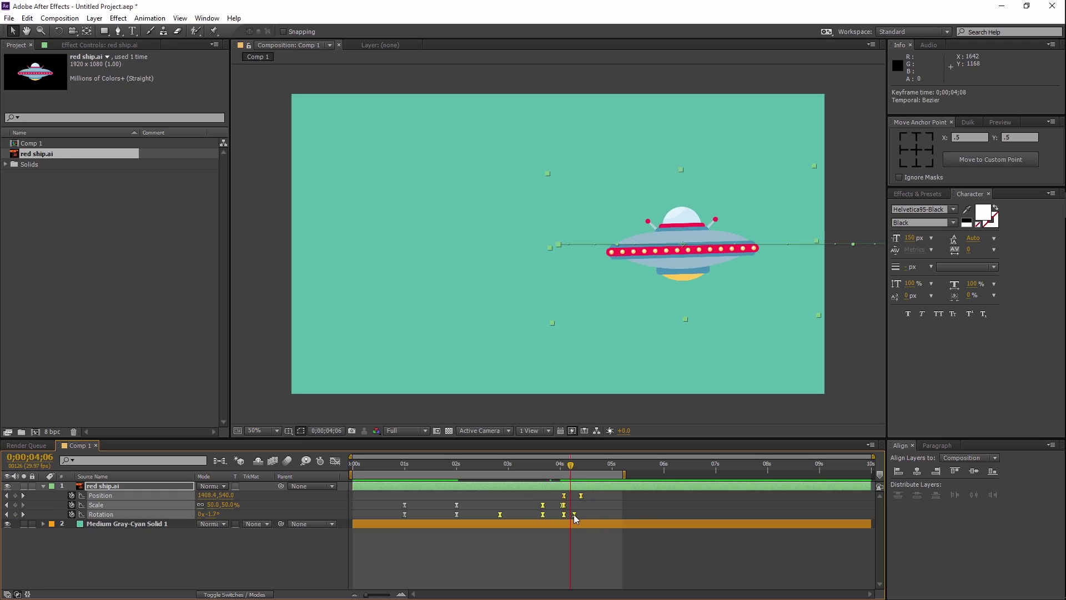
pyautogui.moveTo(624, 476); pyautogui.dragTo(596, 475)
pyautogui.press('KP_0')
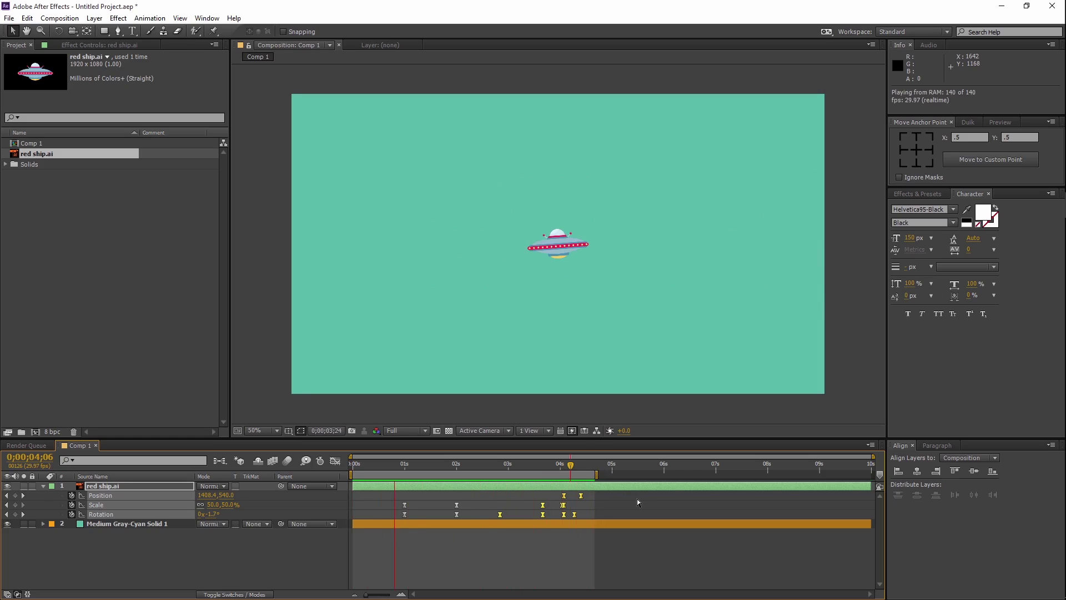
pyautogui.press('space')
pyautogui.click(241, 594)
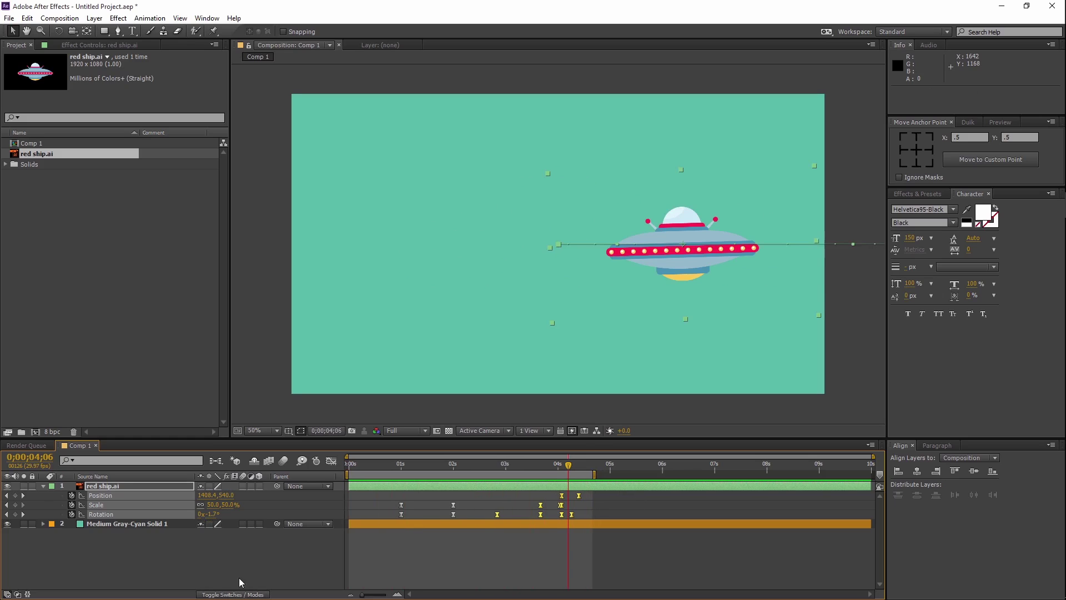
# Step: Switch on the UFO layer's Motion Blur and the comp's Enable Motion Blur, preview, then return to 0
pyautogui.click(243, 486)
pyautogui.click(283, 461)
pyautogui.press('space')
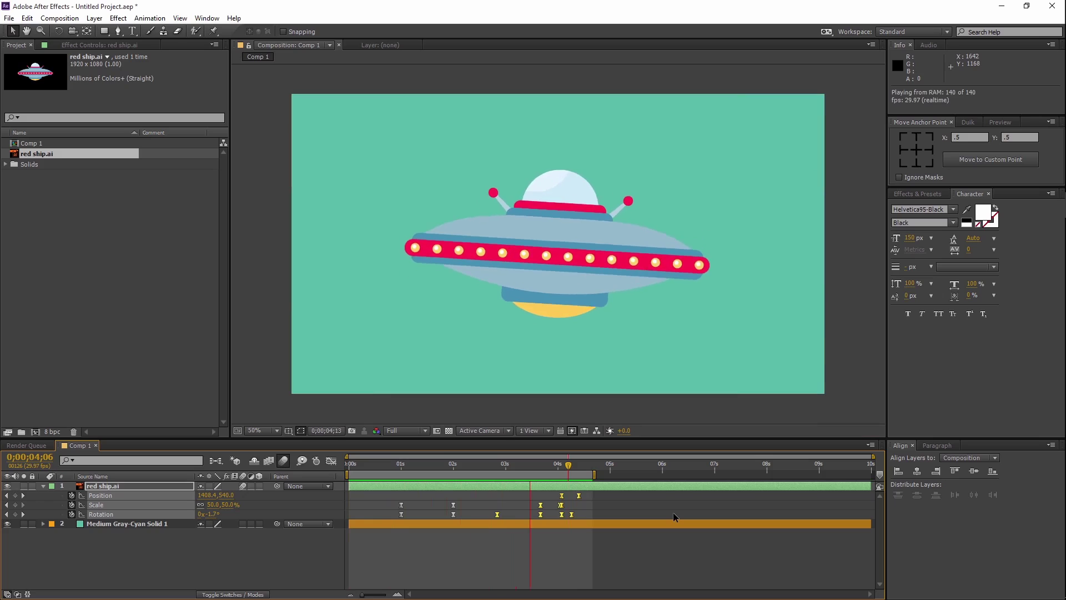
pyautogui.press('space')
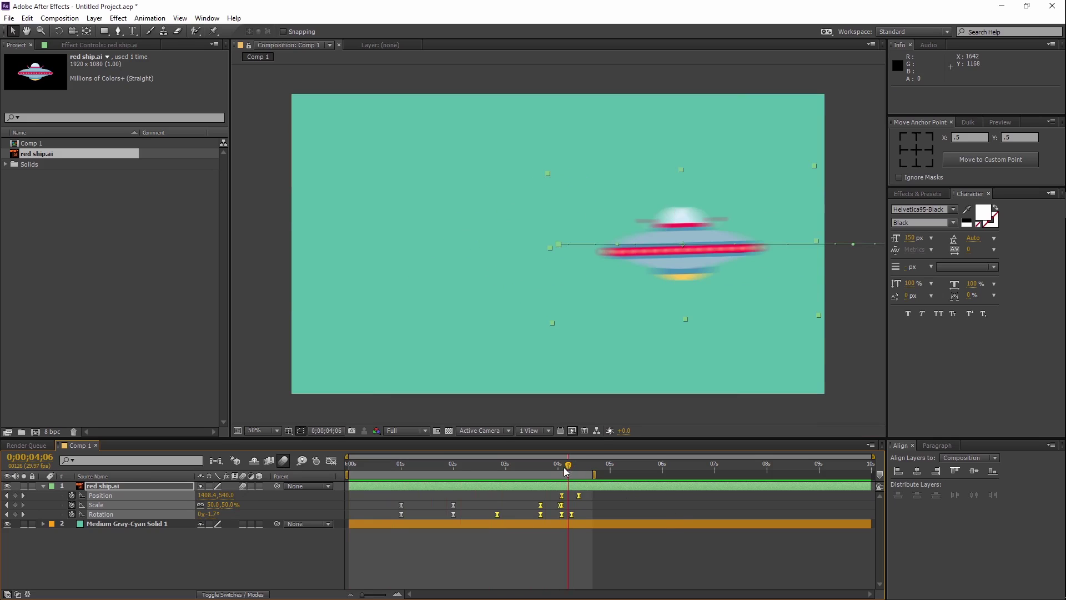
pyautogui.press('Home')
pyautogui.click(157, 550)
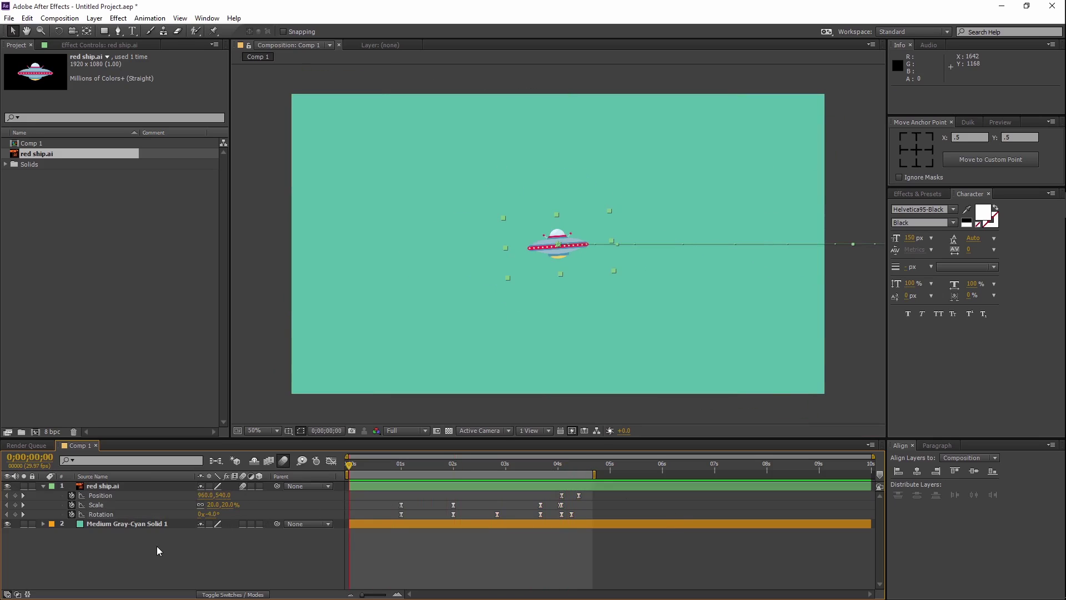
# Step: Attach the expression wiggle(20,20) to the UFO's Position and preview the jittering flight
pyautogui.keyDown('alt'); pyautogui.click(72, 495); pyautogui.keyUp('alt')
pyautogui.write('wiggle(20,')
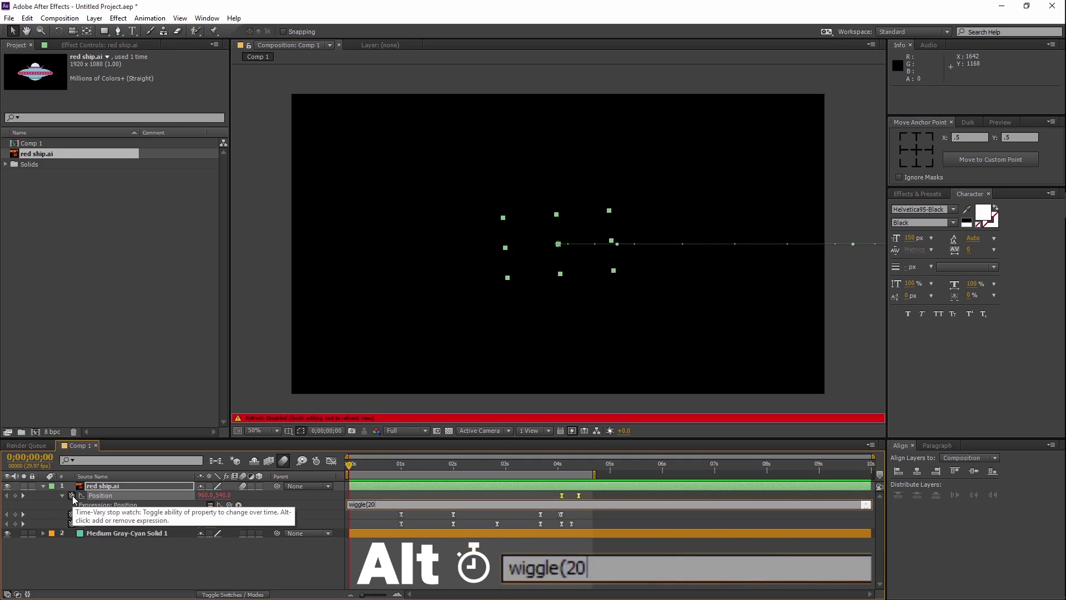
pyautogui.write('20)')
pyautogui.click(111, 485)
pyautogui.press('space')
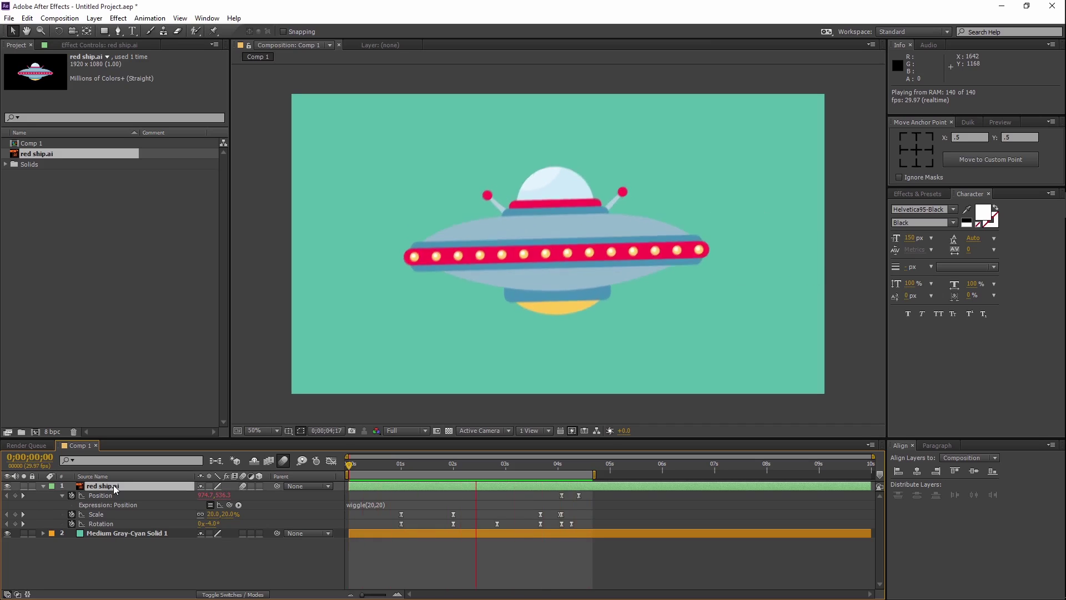
pyautogui.press('space')
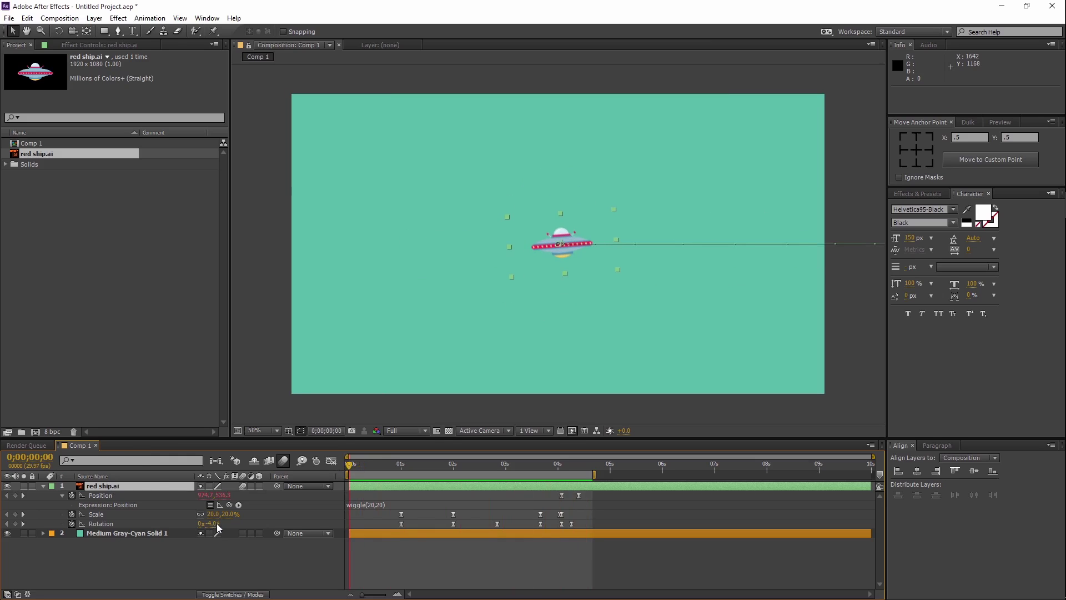
# Step: Key the UFO's starting Rotation at about +8° and preview the tilt animation
pyautogui.click(214, 525)
pyautogui.press('Return')
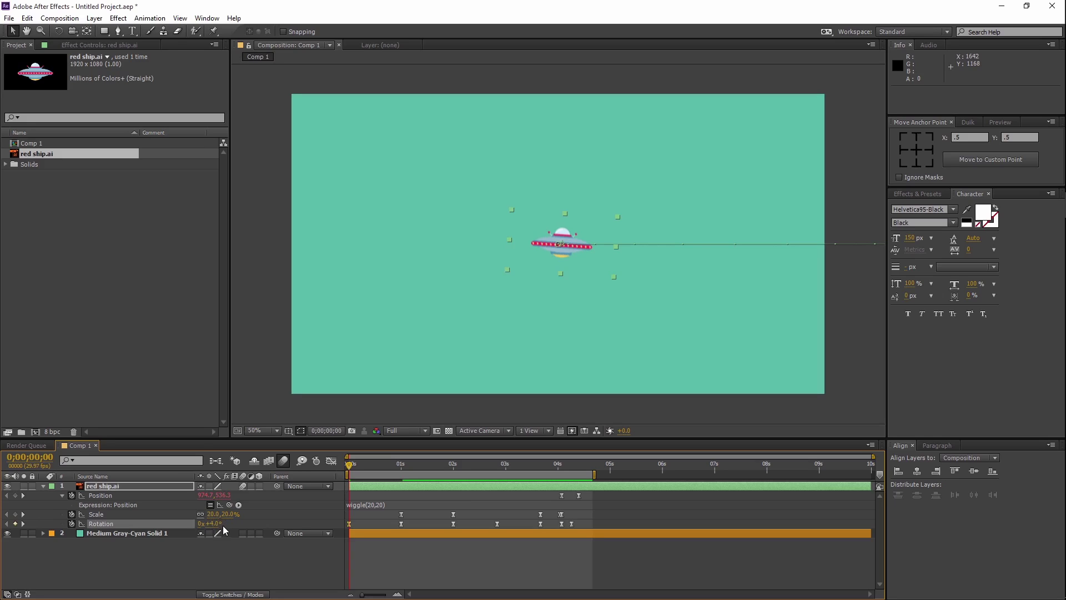
pyautogui.moveTo(214, 524); pyautogui.dragTo(217, 523)
pyautogui.moveTo(350, 465); pyautogui.dragTo(431, 482)
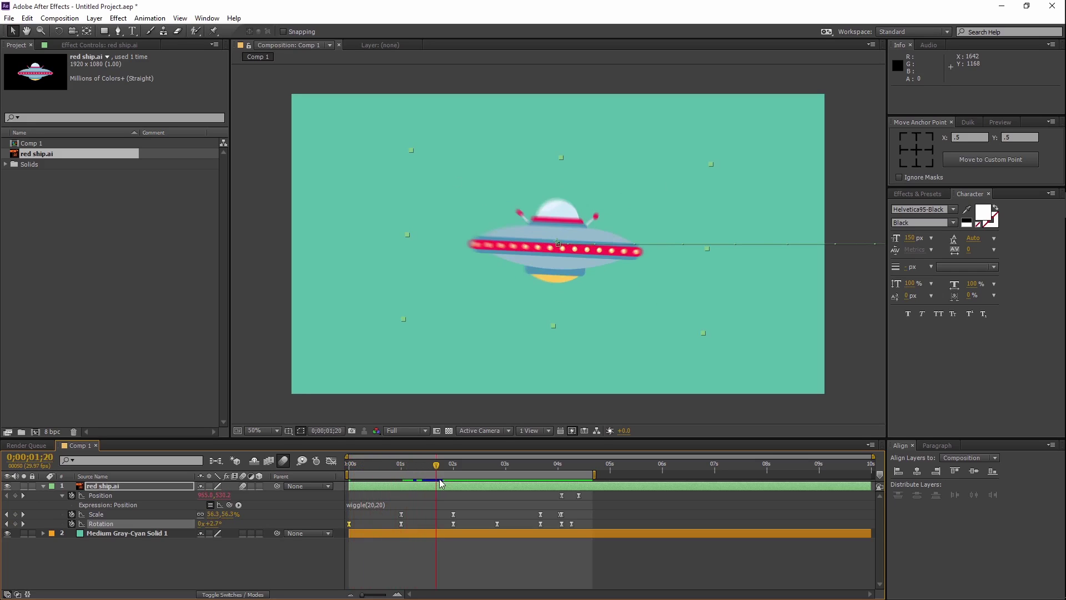
pyautogui.moveTo(431, 482); pyautogui.dragTo(455, 487)
pyautogui.press('KP_0')
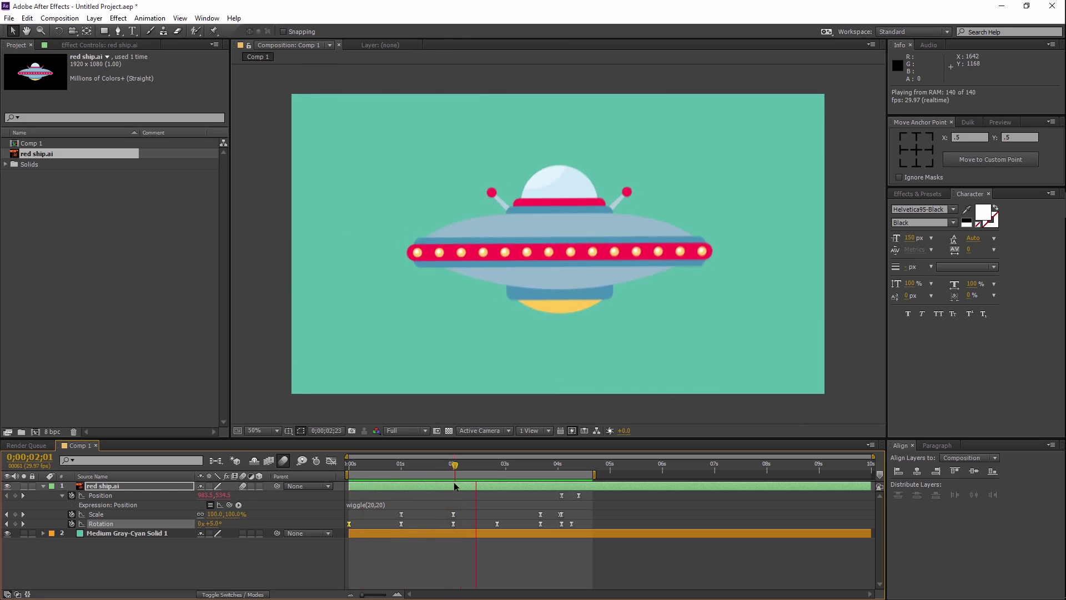
pyautogui.press('space')
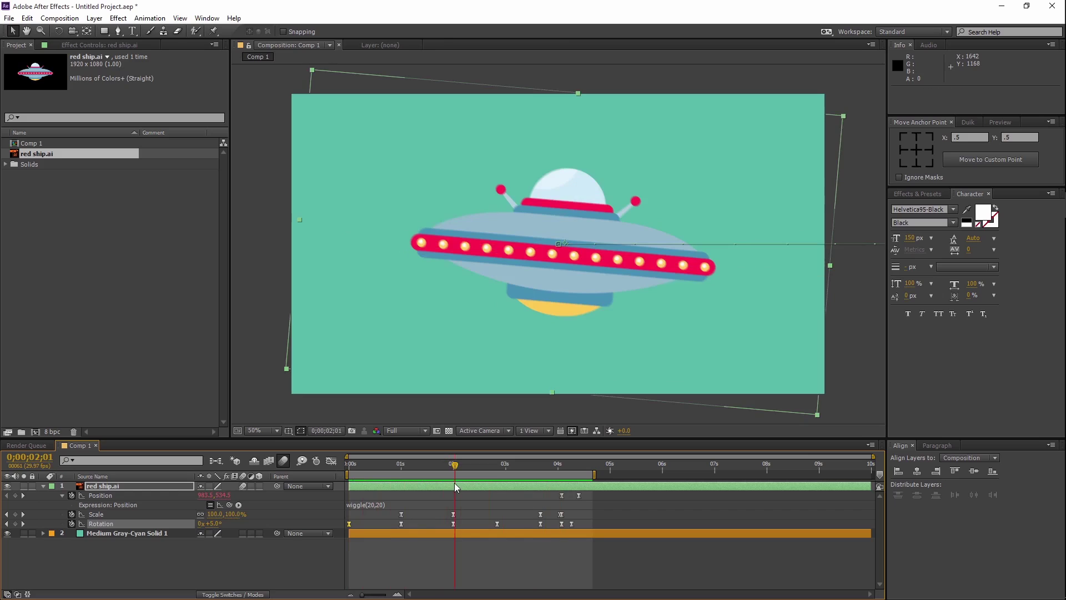
# Step: Move the 2–4 s keyframes earlier, shorten the work area to match, and preview from the start
pyautogui.moveTo(436, 499)
pyautogui.mouseDown()
pyautogui.moveTo(584, 526)
pyautogui.moveTo(558, 521)
pyautogui.mouseUp()
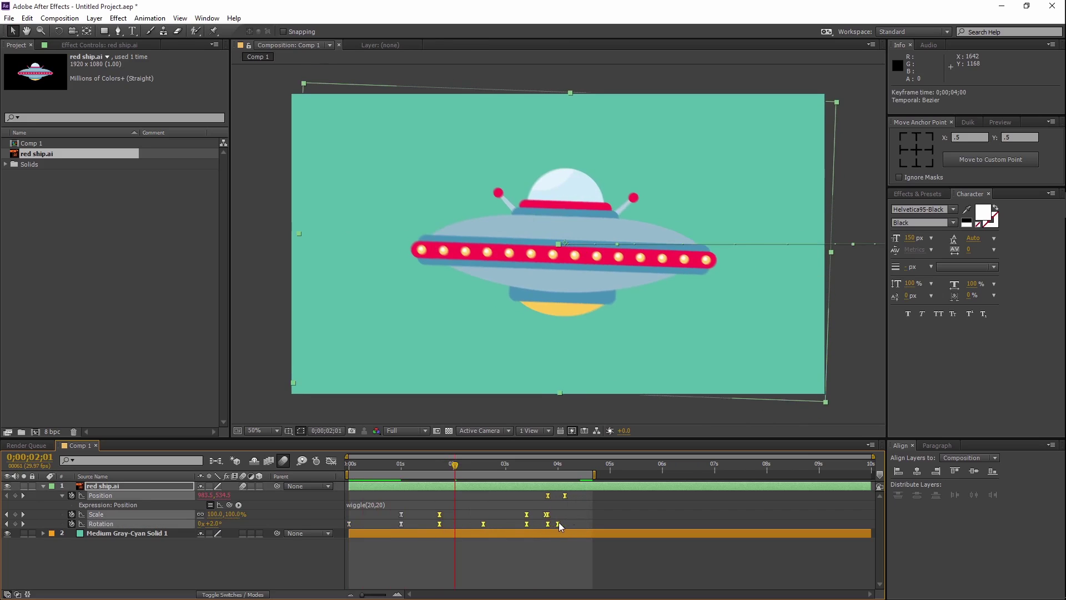
pyautogui.moveTo(594, 473); pyautogui.dragTo(581, 472)
pyautogui.press('KP_0')
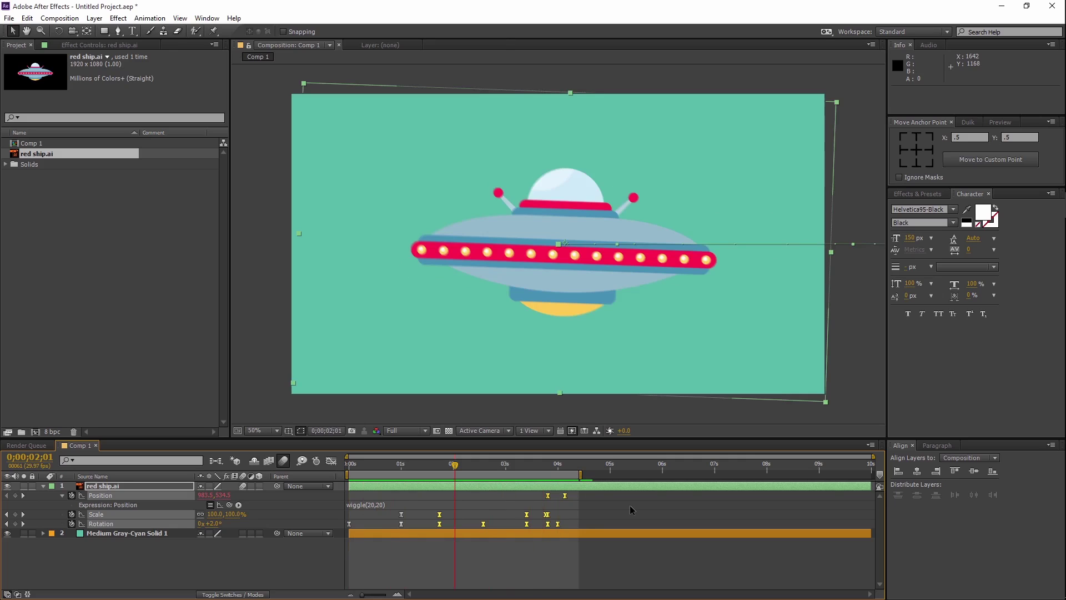
pyautogui.moveTo(455, 468); pyautogui.dragTo(299, 486)
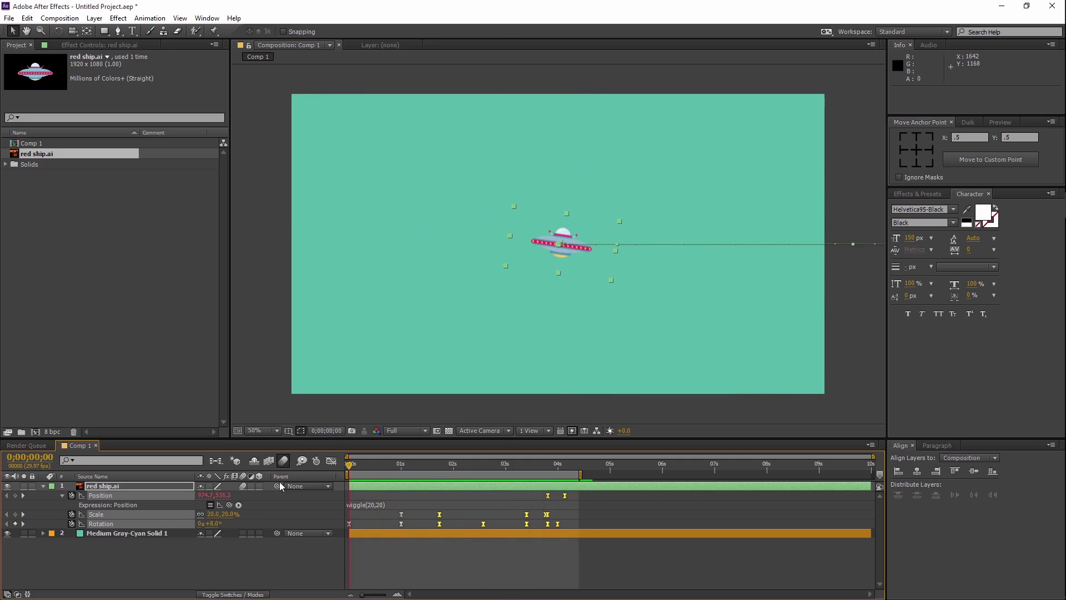
# Step: Add a full-frame purple solid, Medium Gray-Purple Solid 1, on top of Comp 1
pyautogui.rightClick(161, 561)
pyautogui.moveTo(274, 445)
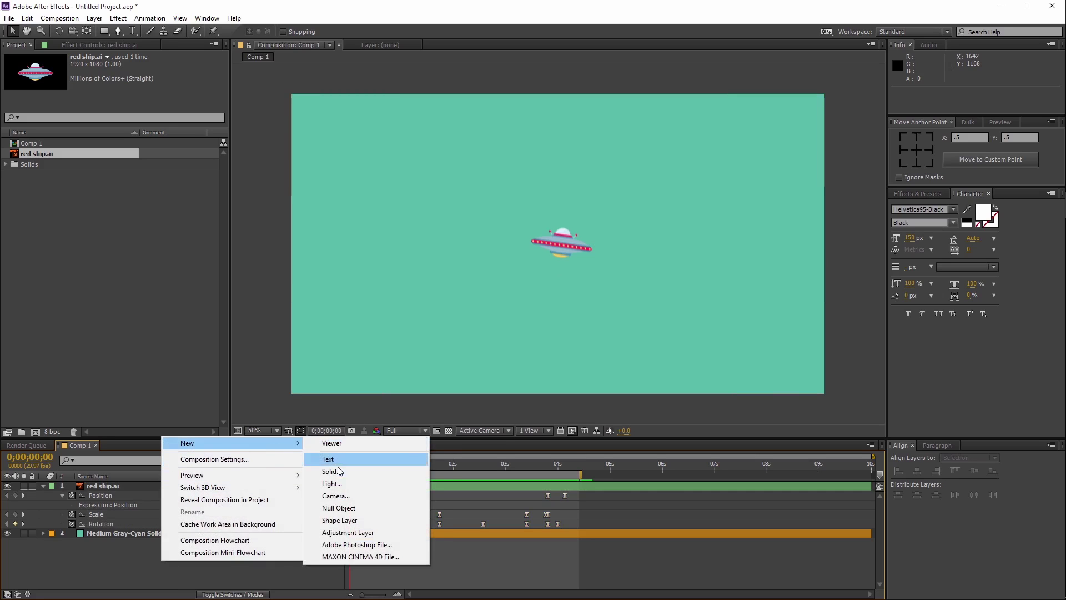
pyautogui.click(332, 470)
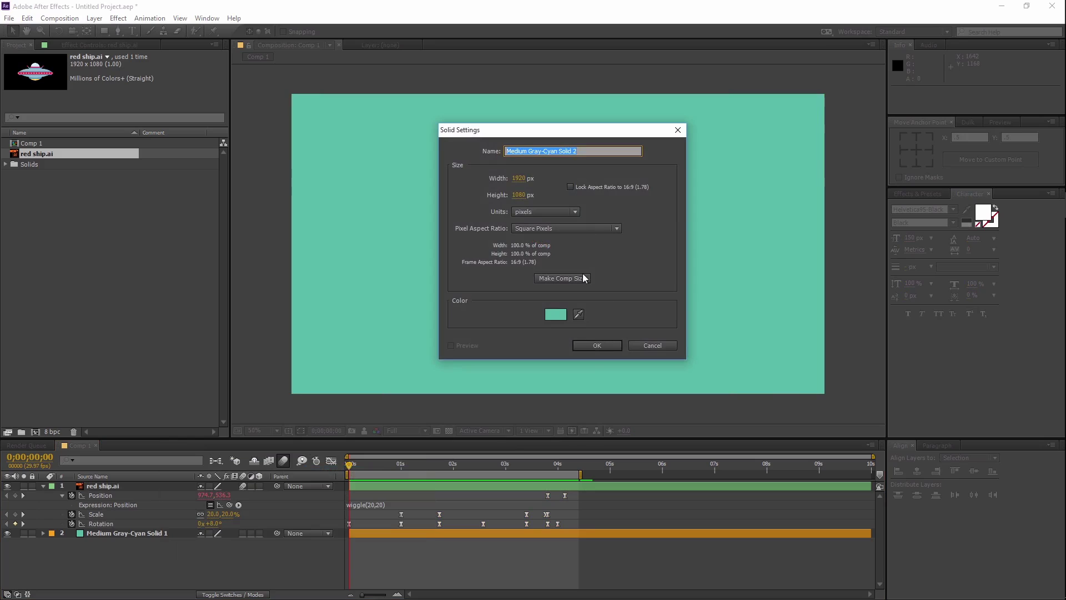
pyautogui.click(555, 314)
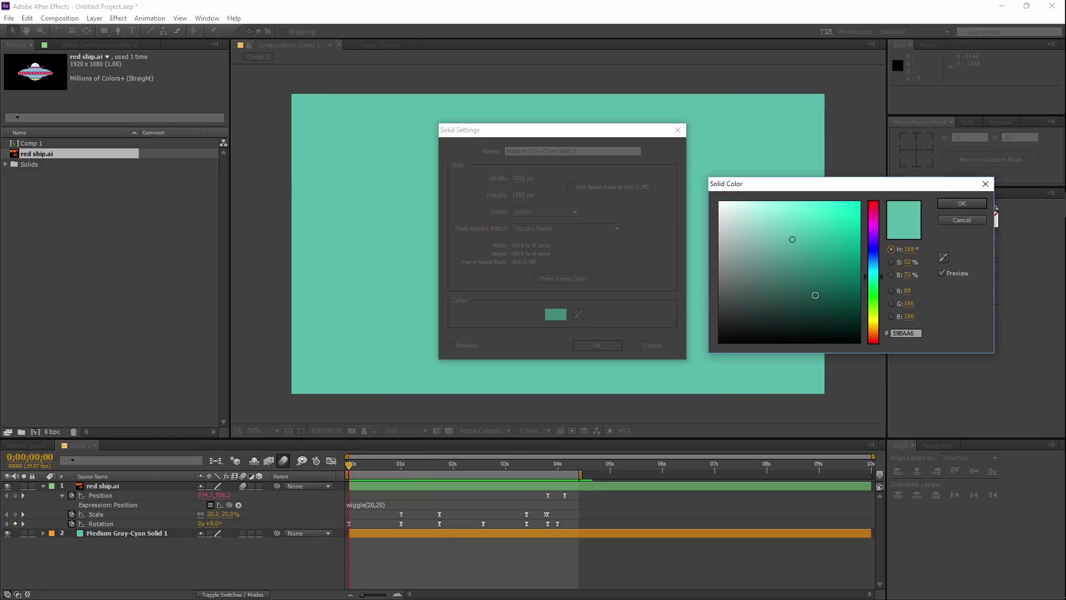
pyautogui.moveTo(872, 290)
pyautogui.mouseDown()
pyautogui.moveTo(879, 354)
pyautogui.moveTo(875, 246)
pyautogui.mouseUp()
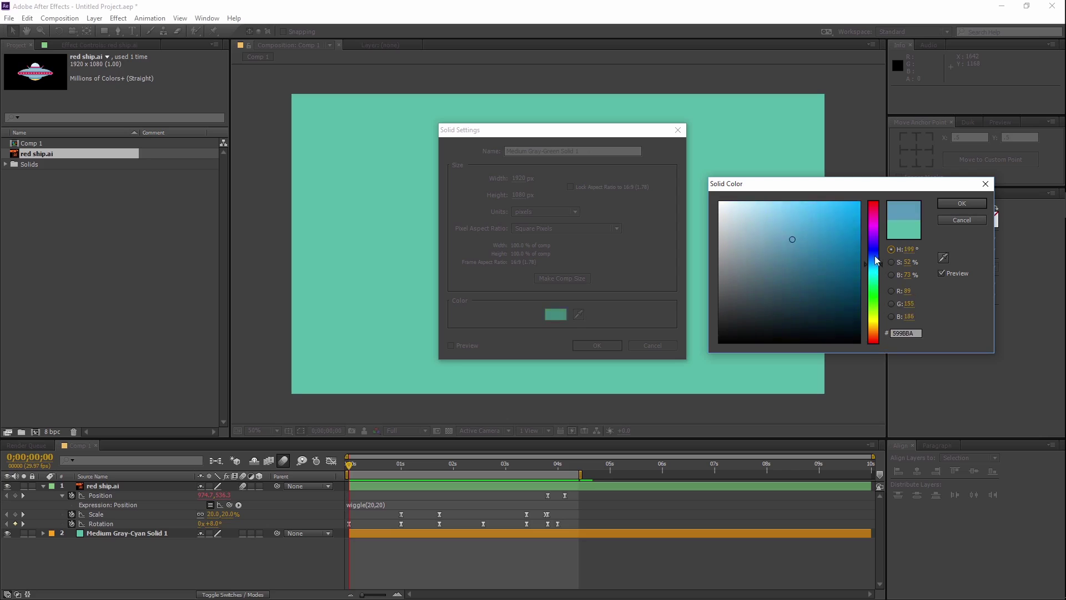
pyautogui.click(942, 204)
pyautogui.click(606, 343)
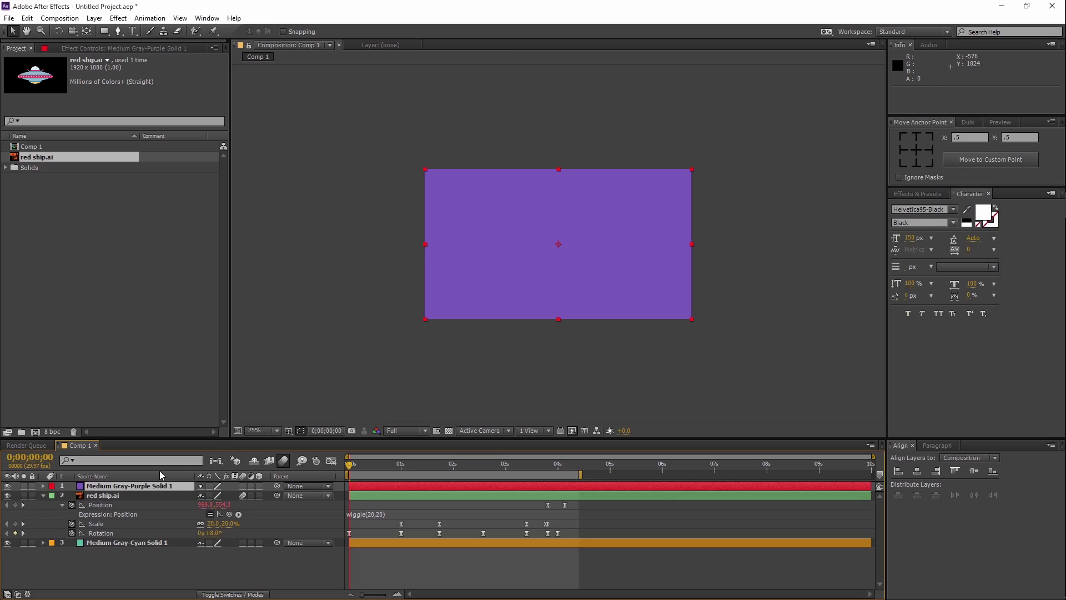
# Step: Rotate the purple solid to -90° and enlarge it to cover the frame
pyautogui.press('r')
pyautogui.click(213, 494)
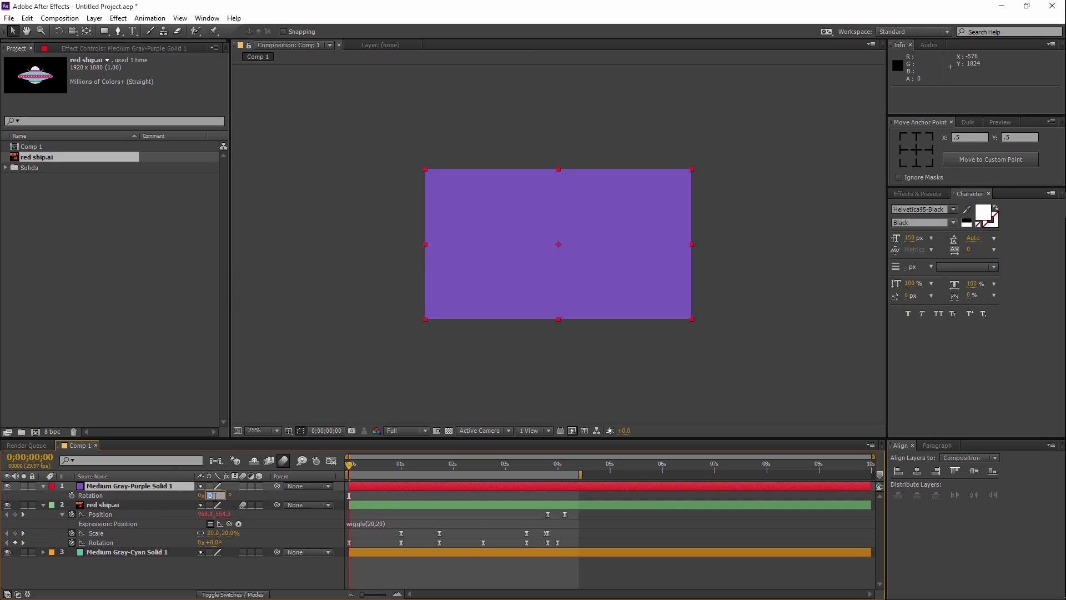
pyautogui.write('90')
pyautogui.press('Return')
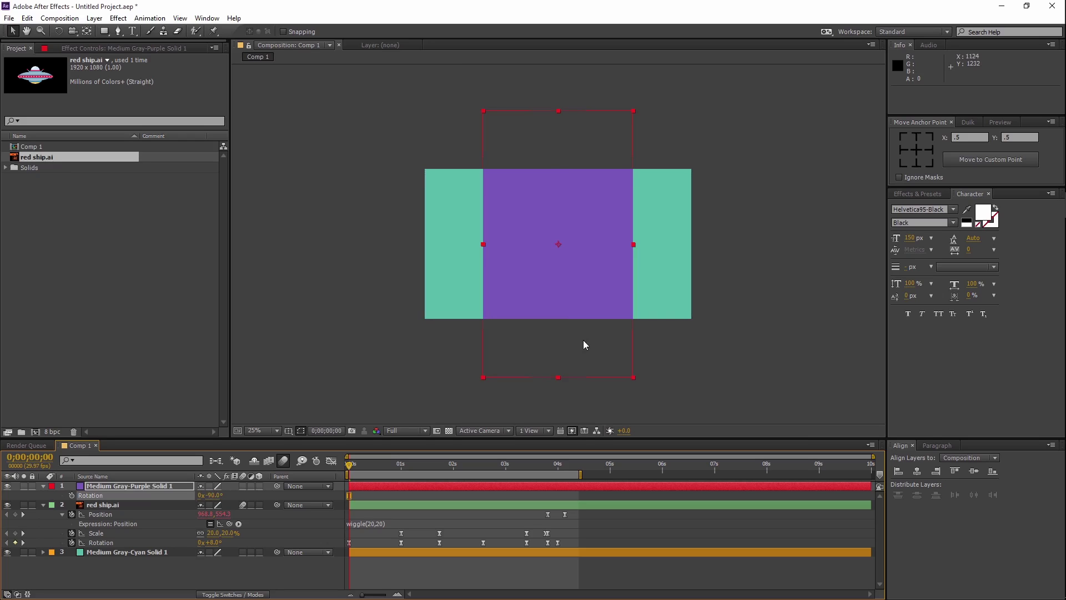
pyautogui.moveTo(634, 378); pyautogui.dragTo(770, 498)
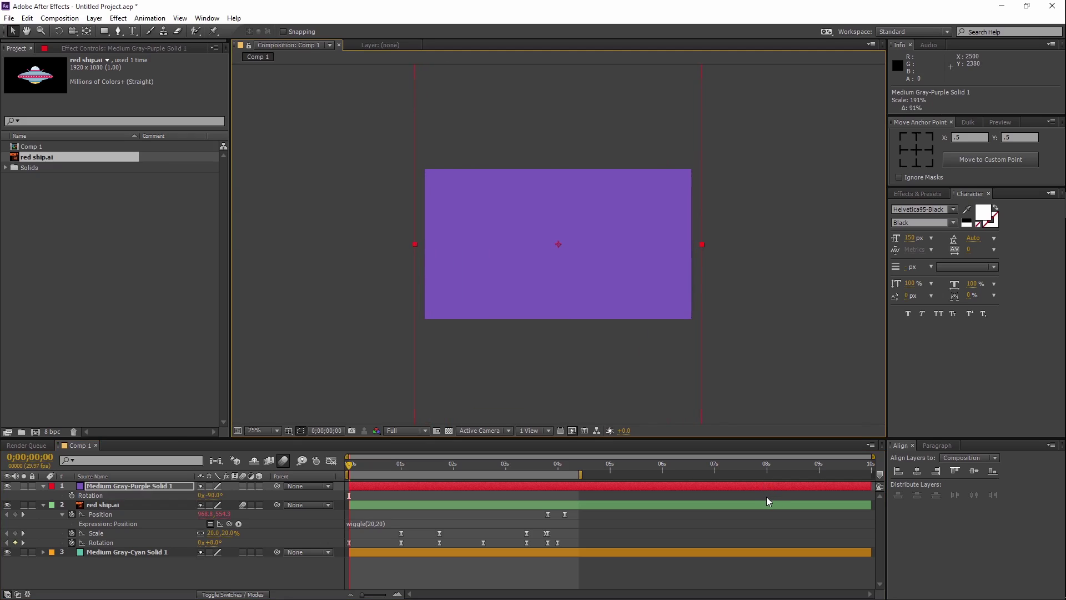
# Step: Rename the purple solid layer to 'noise'
pyautogui.click(166, 487)
pyautogui.press('Return')
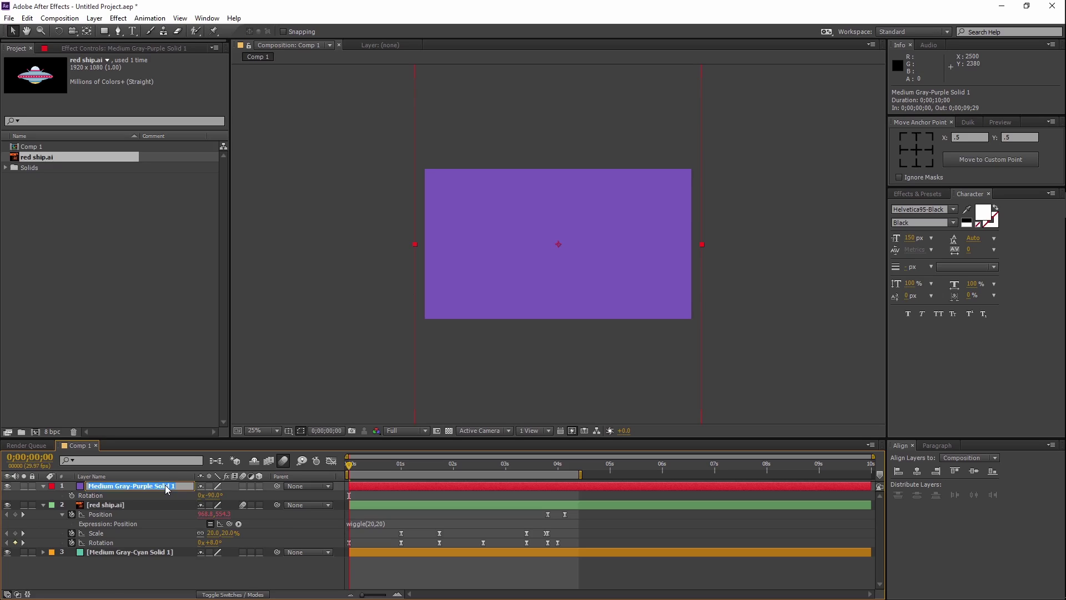
pyautogui.write('noise')
pyautogui.press('Return')
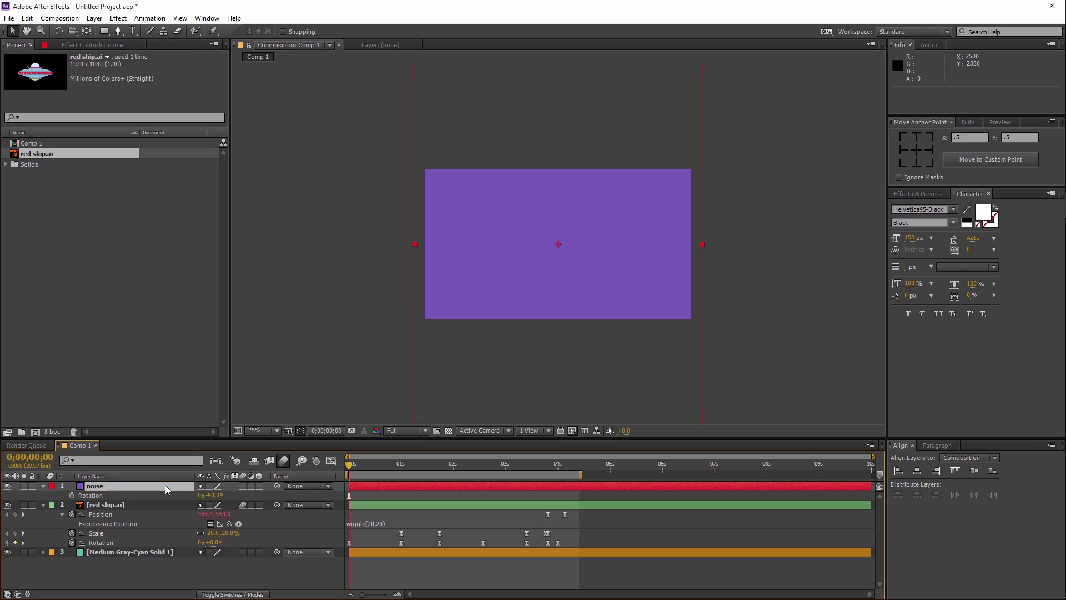
pyautogui.click(123, 20)
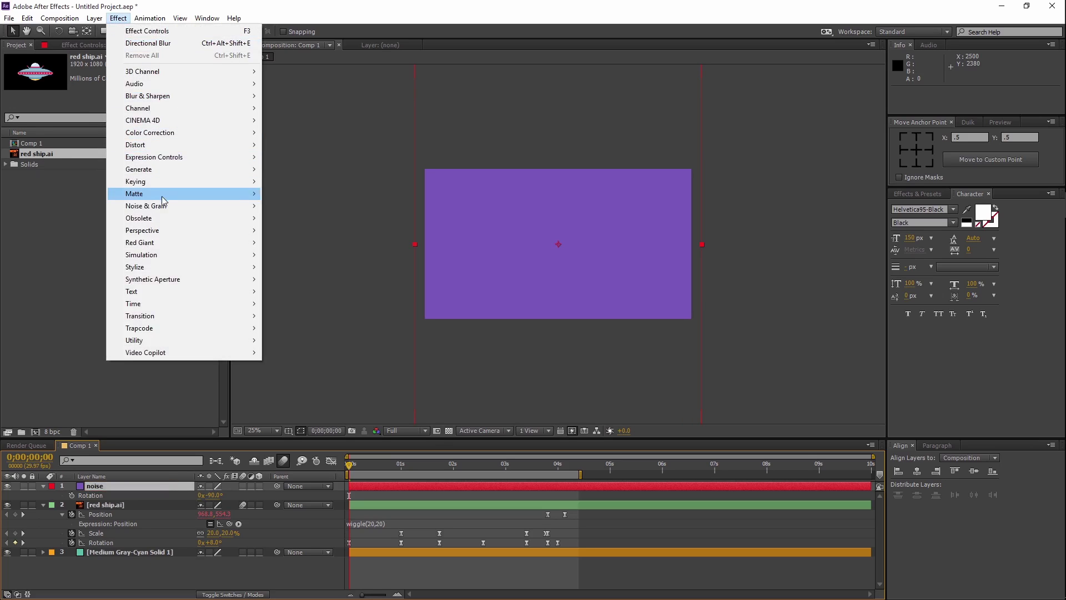
# Step: Apply Fractal Noise to the noise layer with Smeary type and Contrast 700
pyautogui.moveTo(165, 209)
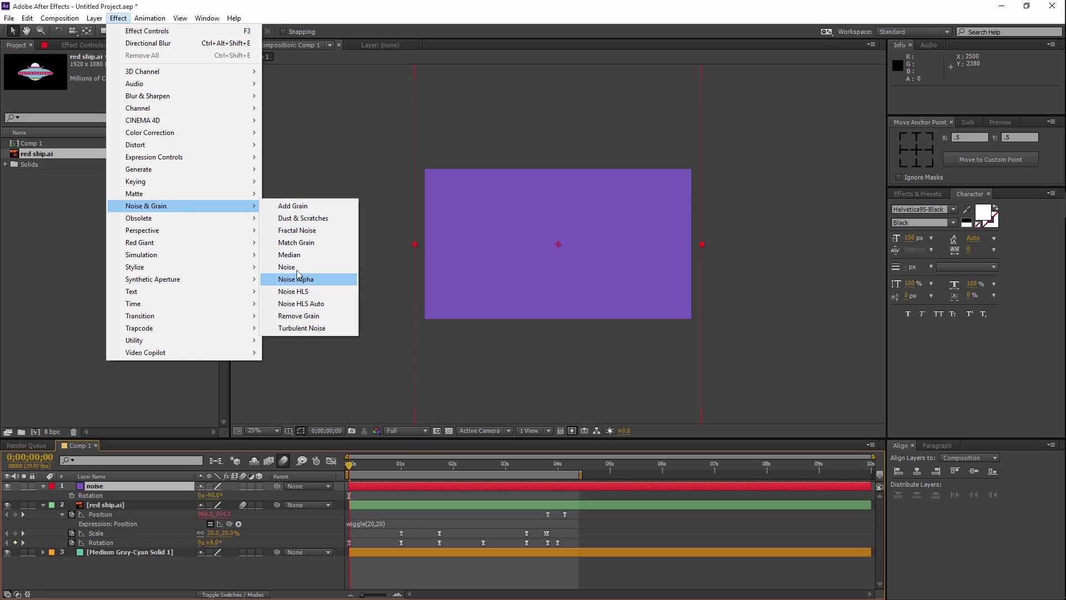
pyautogui.click(299, 230)
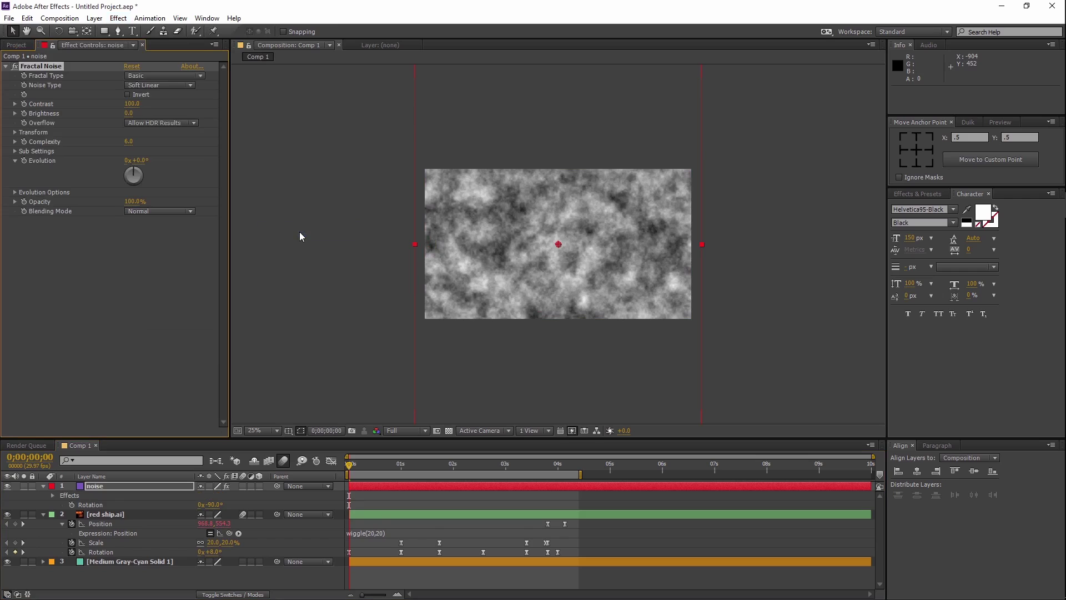
pyautogui.press('.')
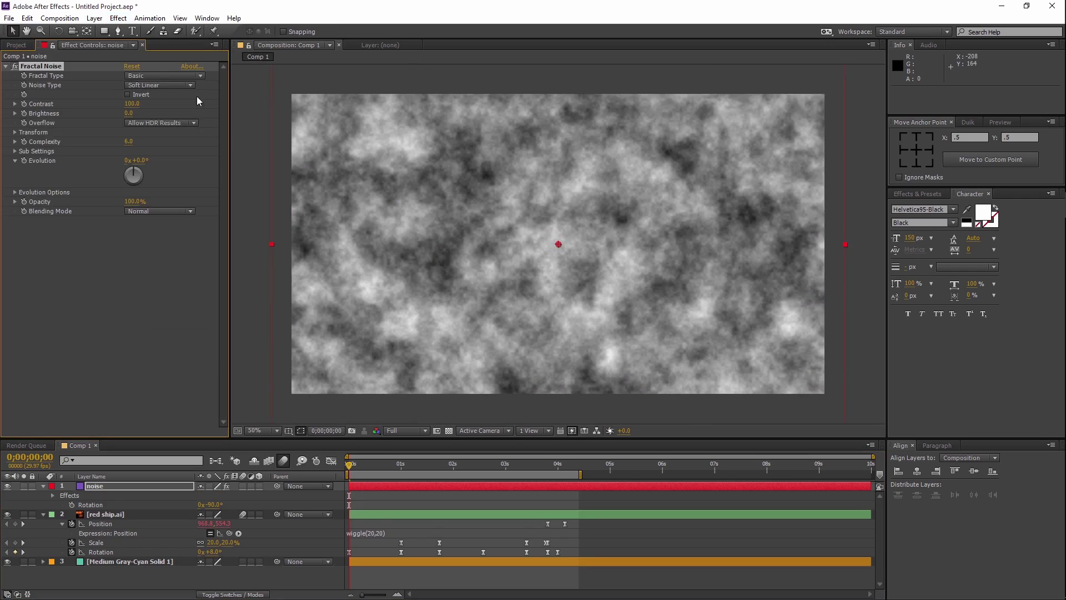
pyautogui.click(156, 76)
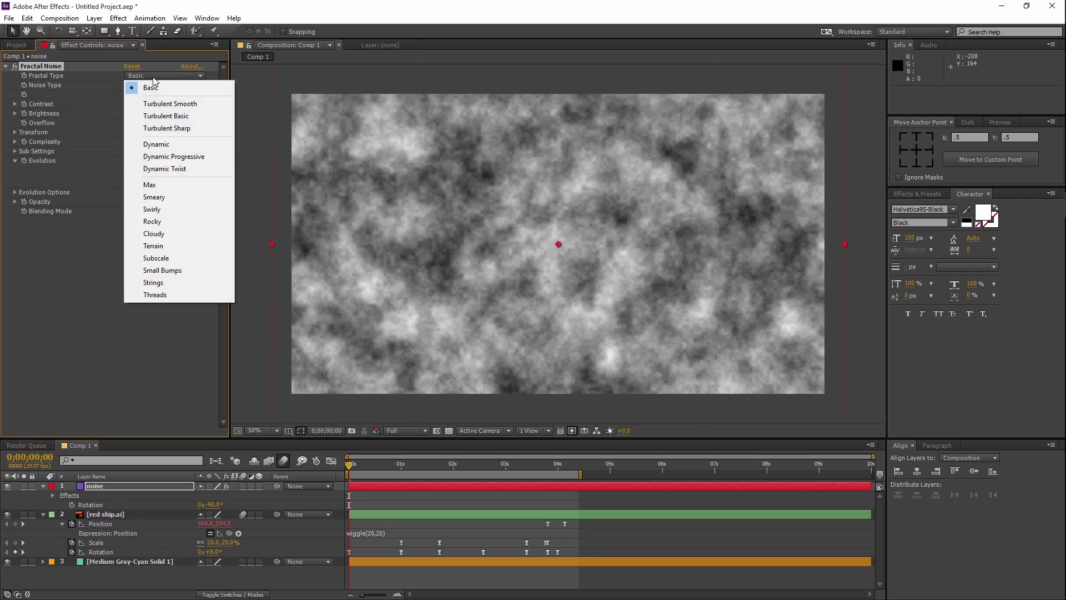
pyautogui.click(162, 198)
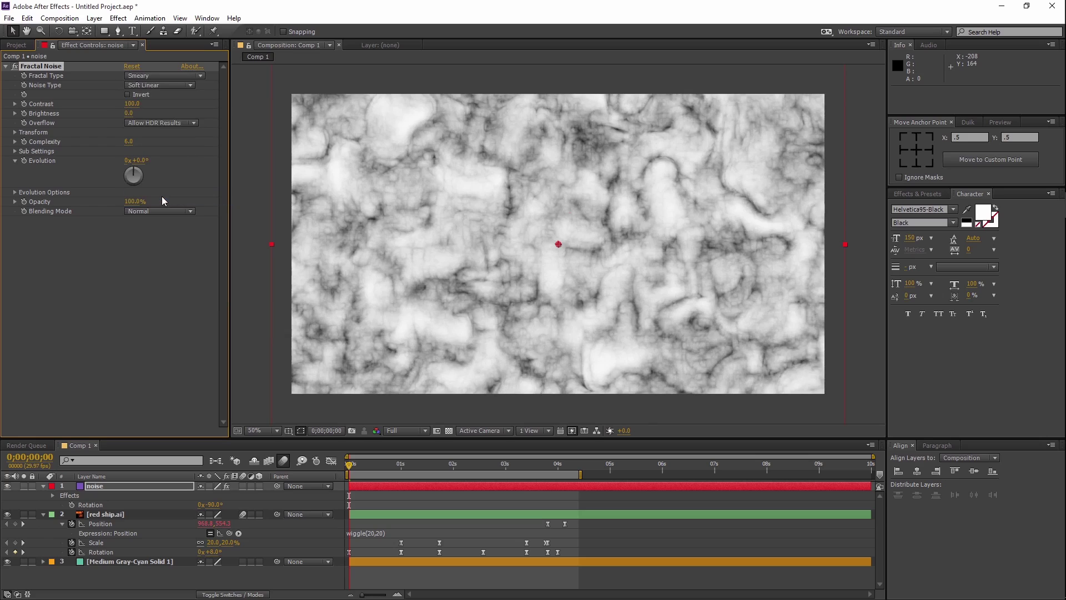
pyautogui.click(133, 105)
pyautogui.write('700')
pyautogui.press('Return')
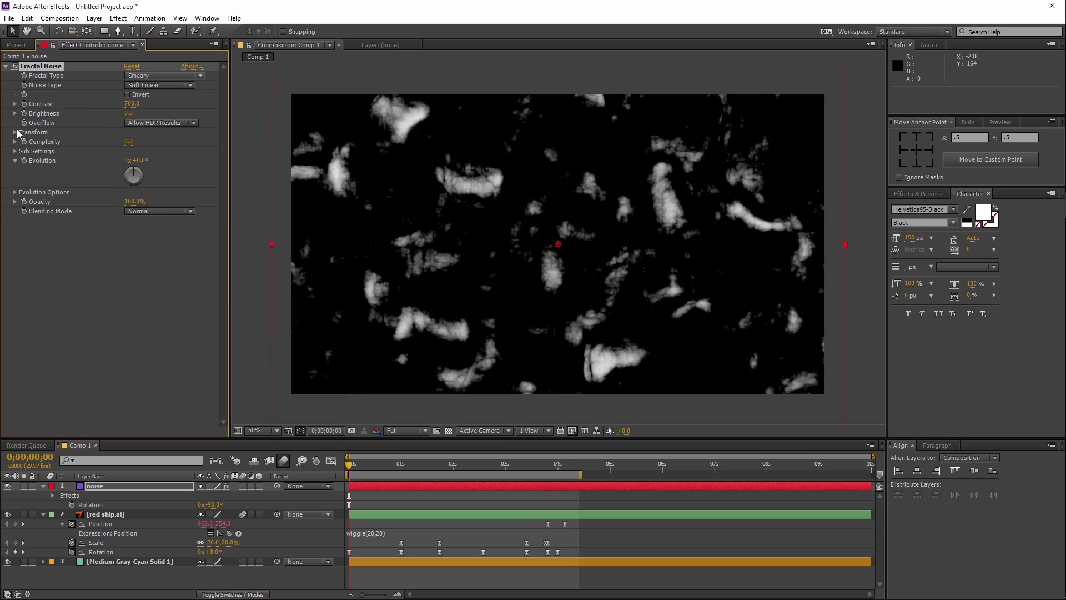
# Step: Turn off Uniform Scaling, set Scale Width and Height to 800, and add an Offset Turbulence expression
pyautogui.click(15, 133)
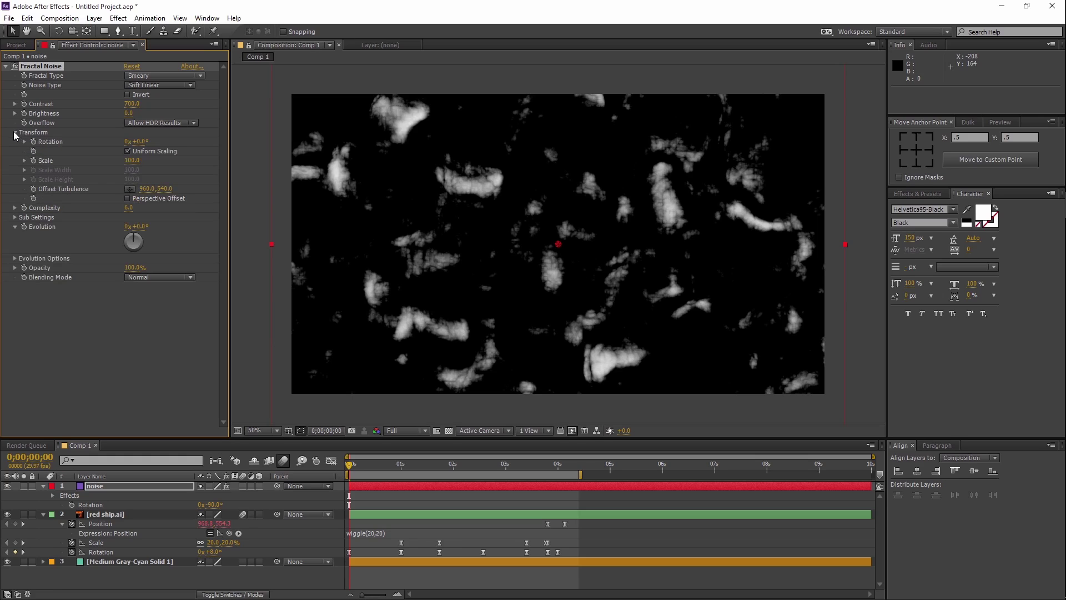
pyautogui.click(127, 151)
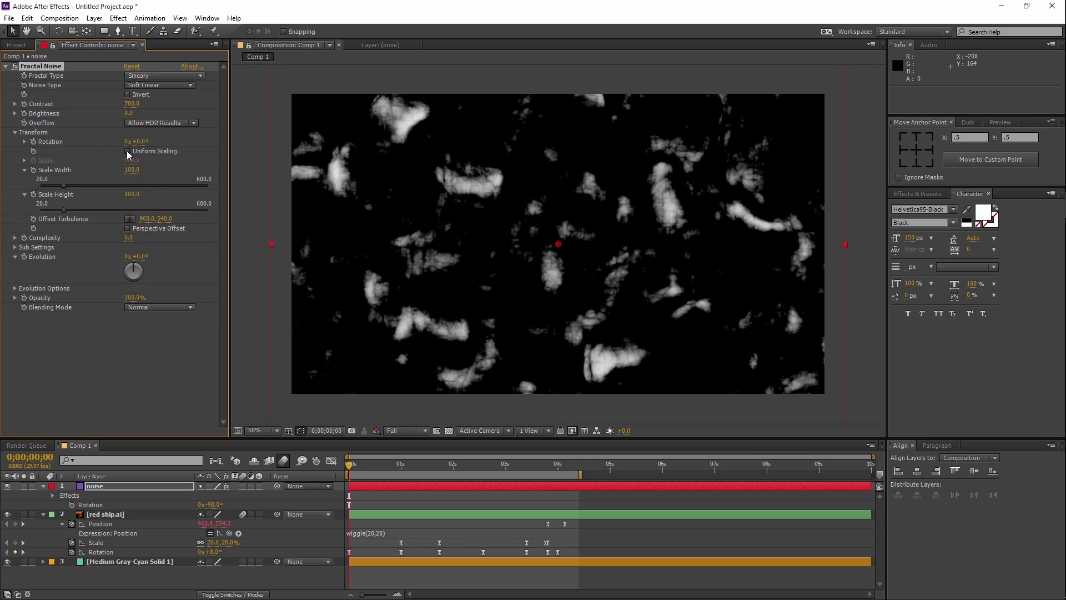
pyautogui.click(132, 170)
pyautogui.write('800')
pyautogui.press('Return')
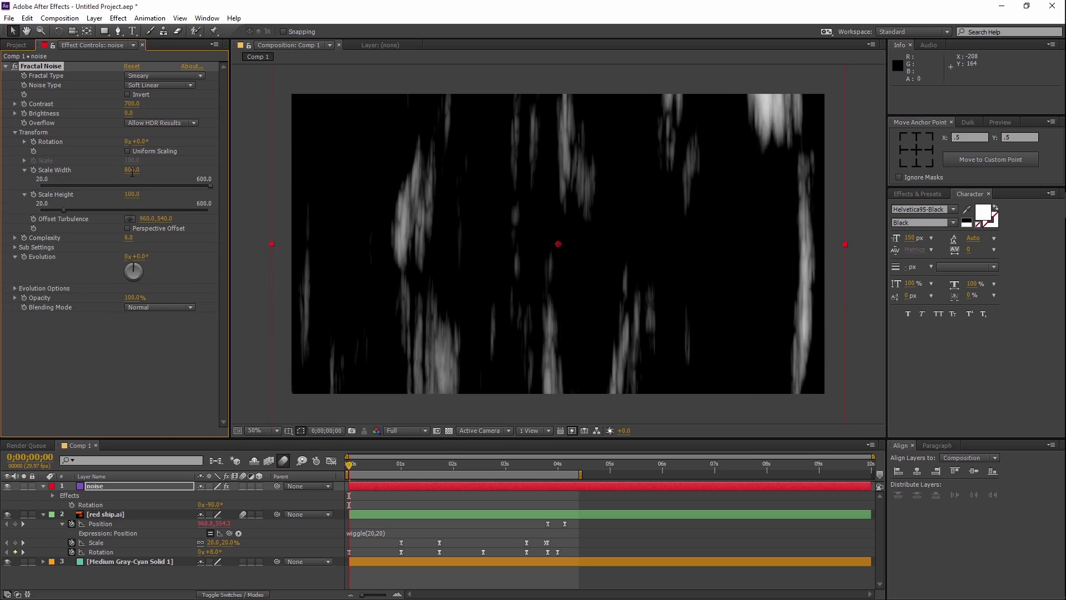
pyautogui.click(132, 195)
pyautogui.write('800')
pyautogui.press('Return')
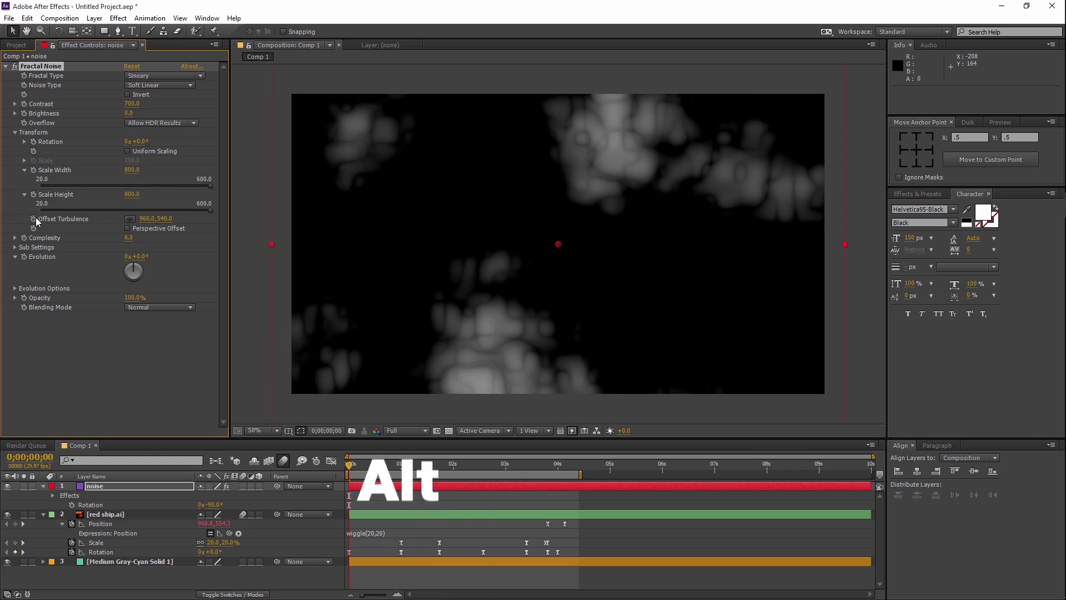
pyautogui.keyDown('alt'); pyautogui.click(33, 219); pyautogui.keyUp('alt')
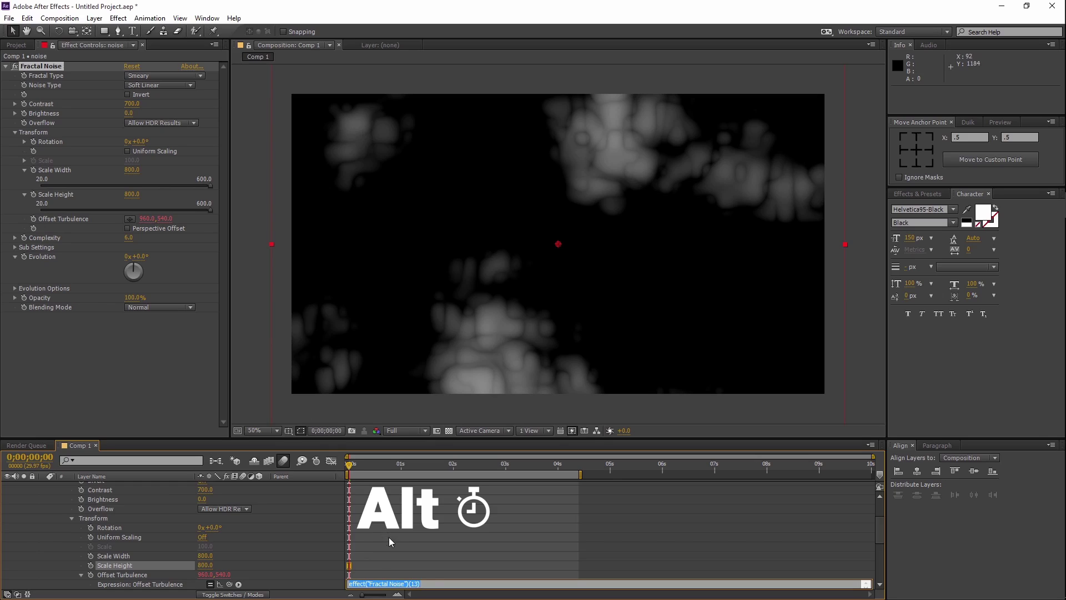
# Step: Write the Offset Turbulence expression [temp, time*-10000]
pyautogui.click(432, 575)
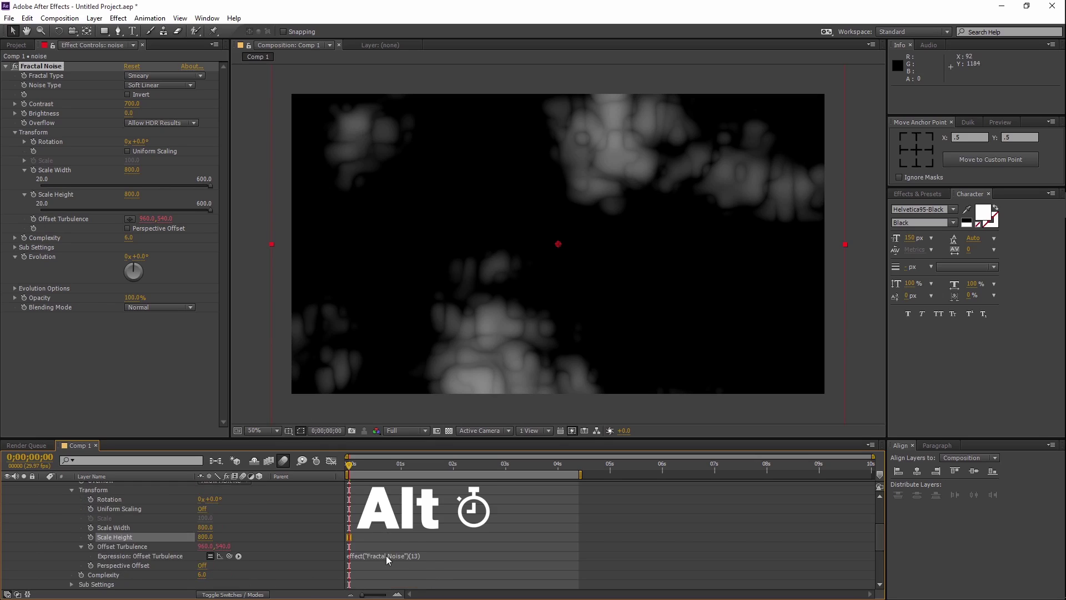
pyautogui.click(432, 558)
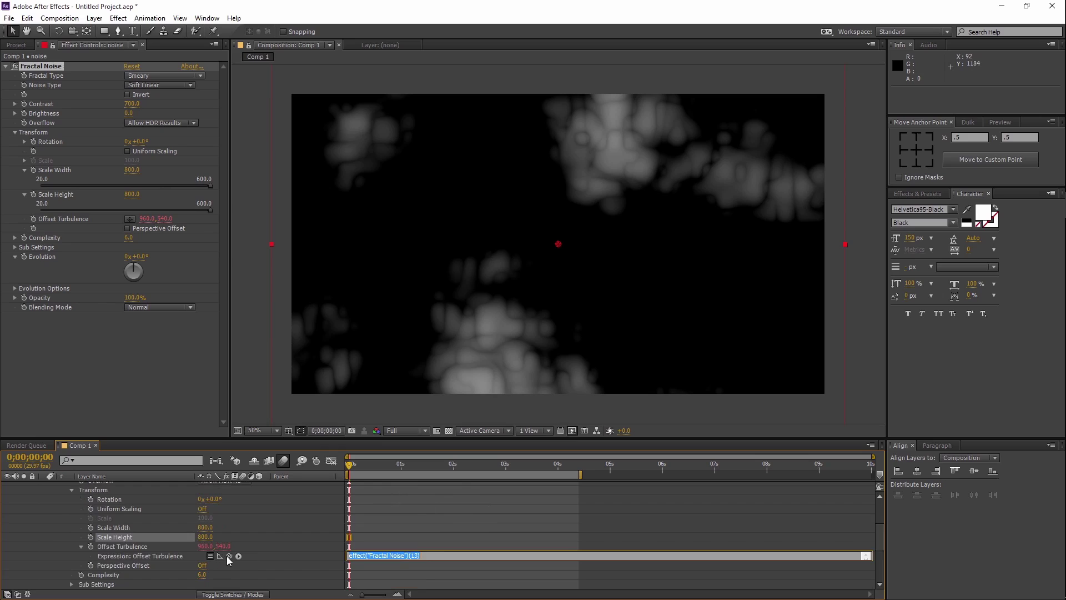
pyautogui.moveTo(228, 556); pyautogui.dragTo(199, 547)
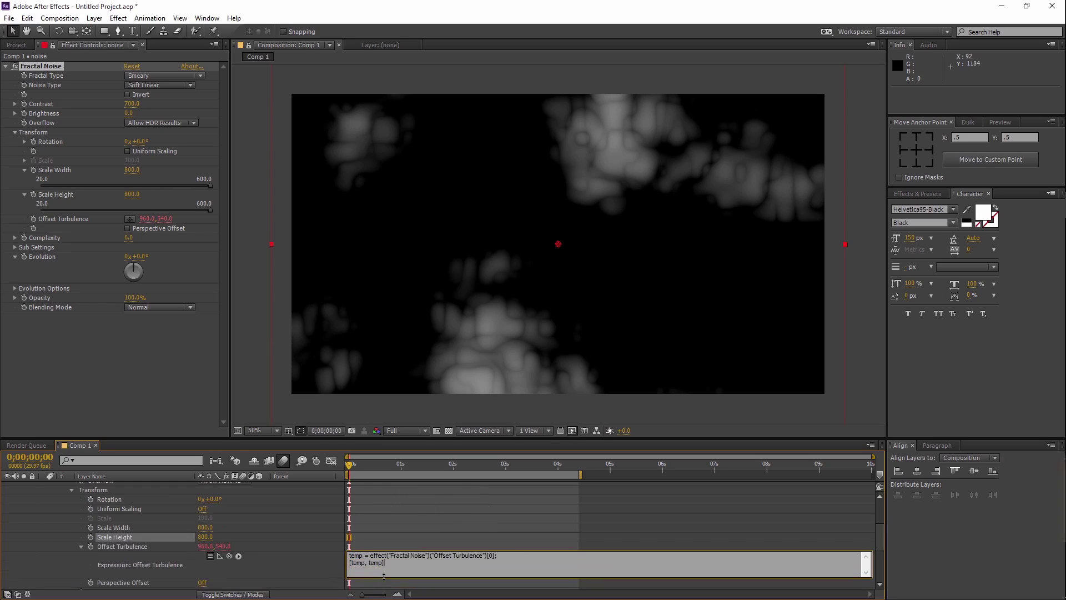
pyautogui.moveTo(382, 563); pyautogui.dragTo(370, 563)
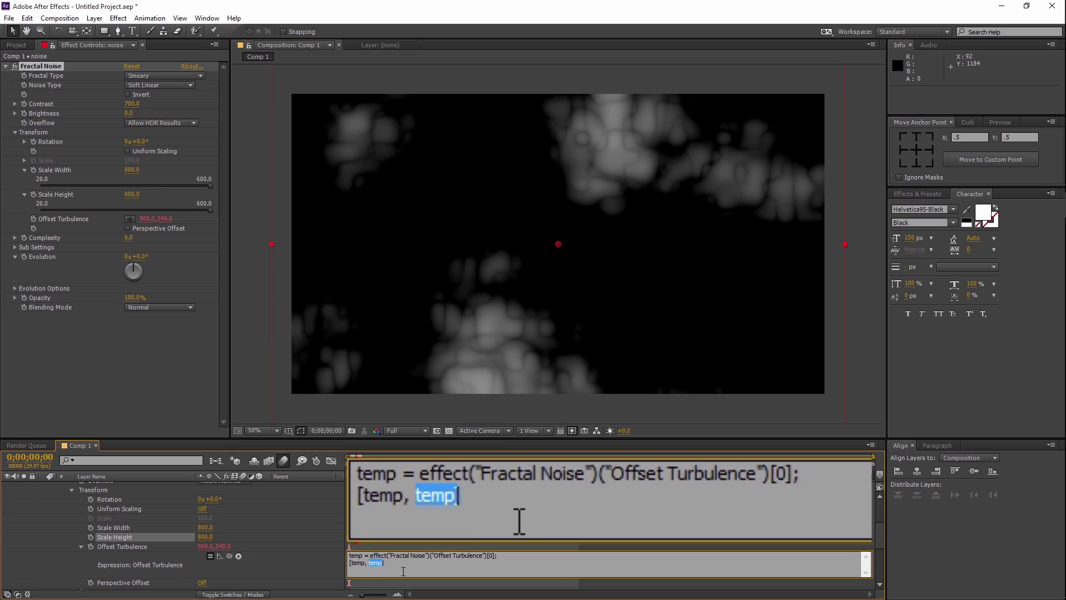
pyautogui.write('time*-1000')
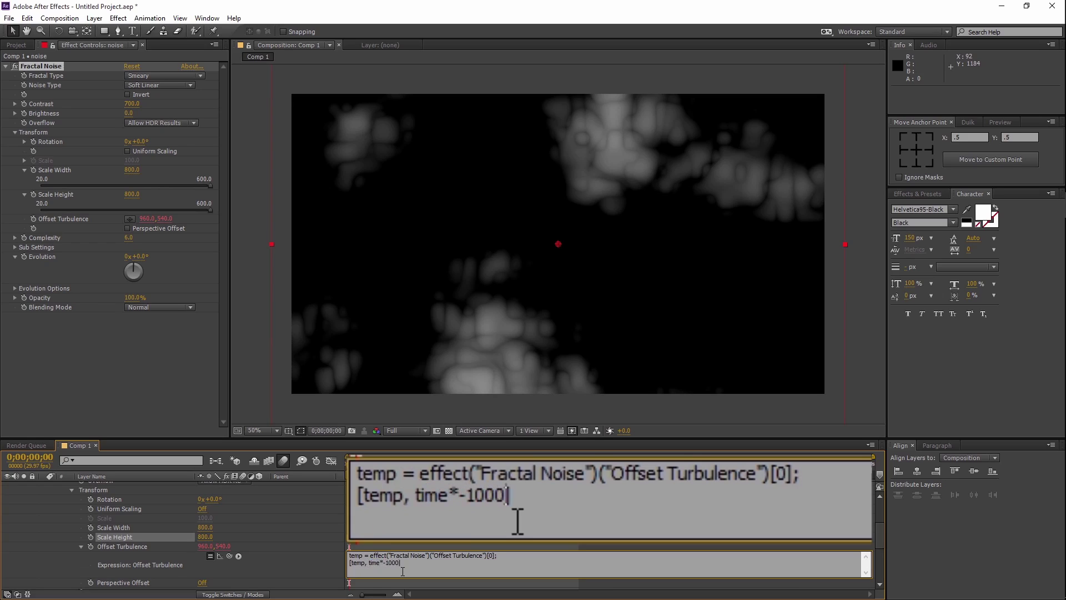
pyautogui.write('0')
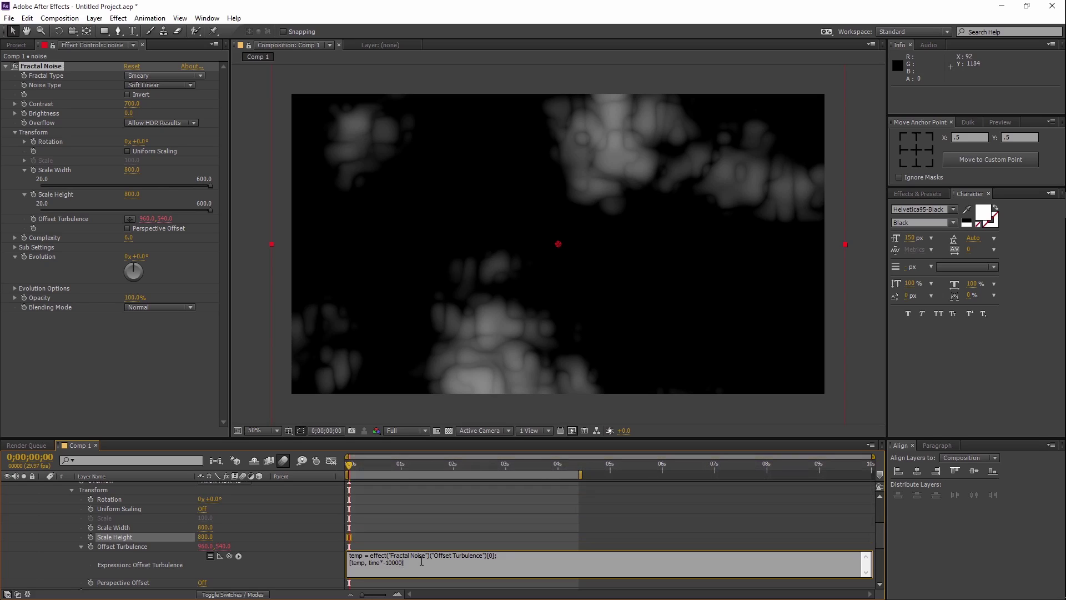
pyautogui.click(322, 555)
# Step: Preview the drifting noise and scrub through the early frames
pyautogui.press('space')
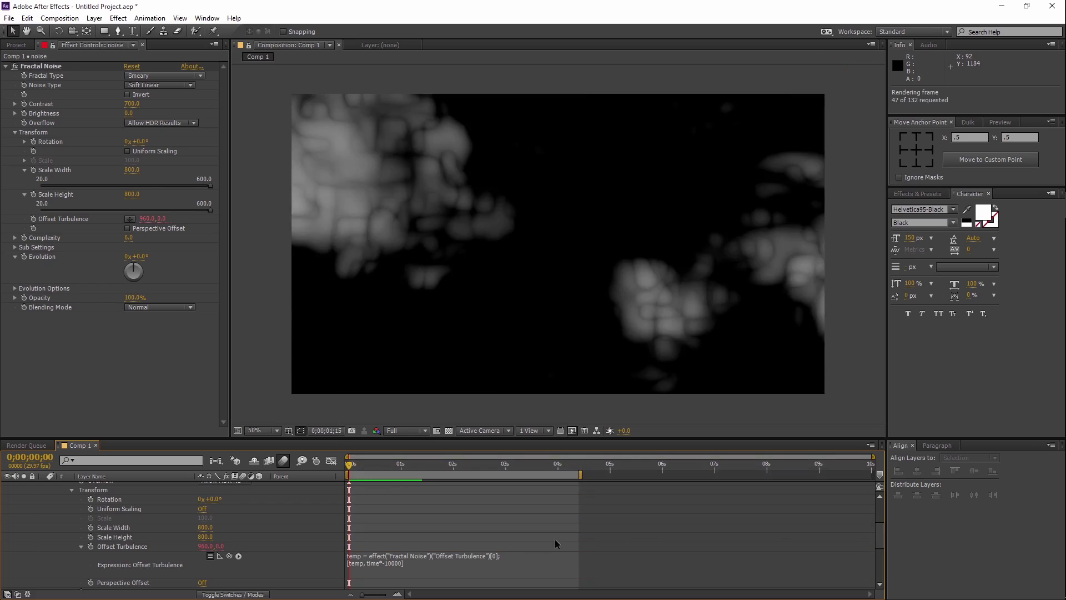
pyautogui.press('space')
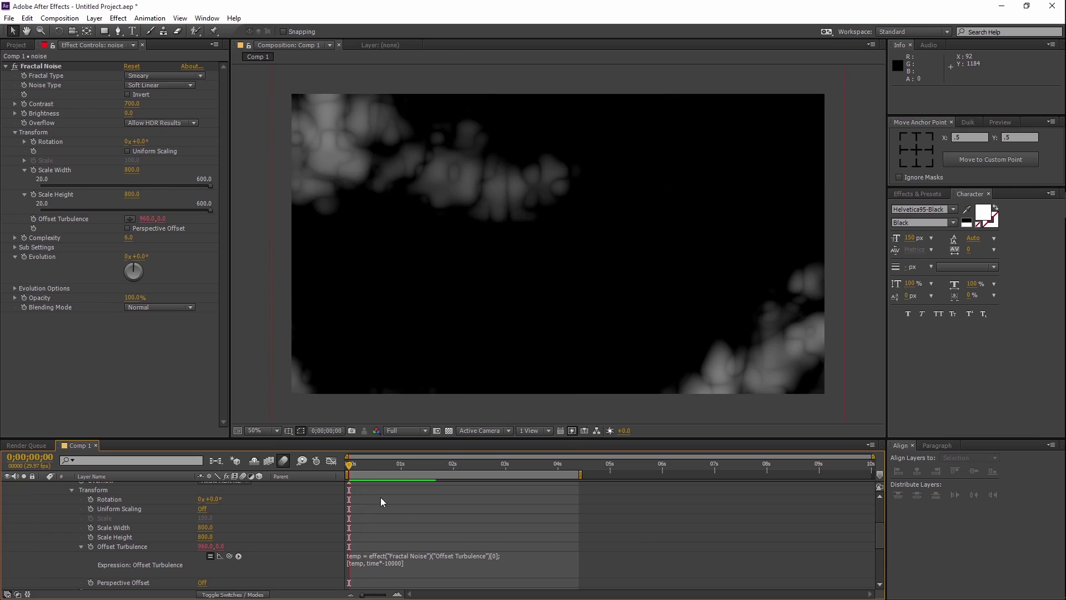
pyautogui.moveTo(350, 465); pyautogui.dragTo(312, 514)
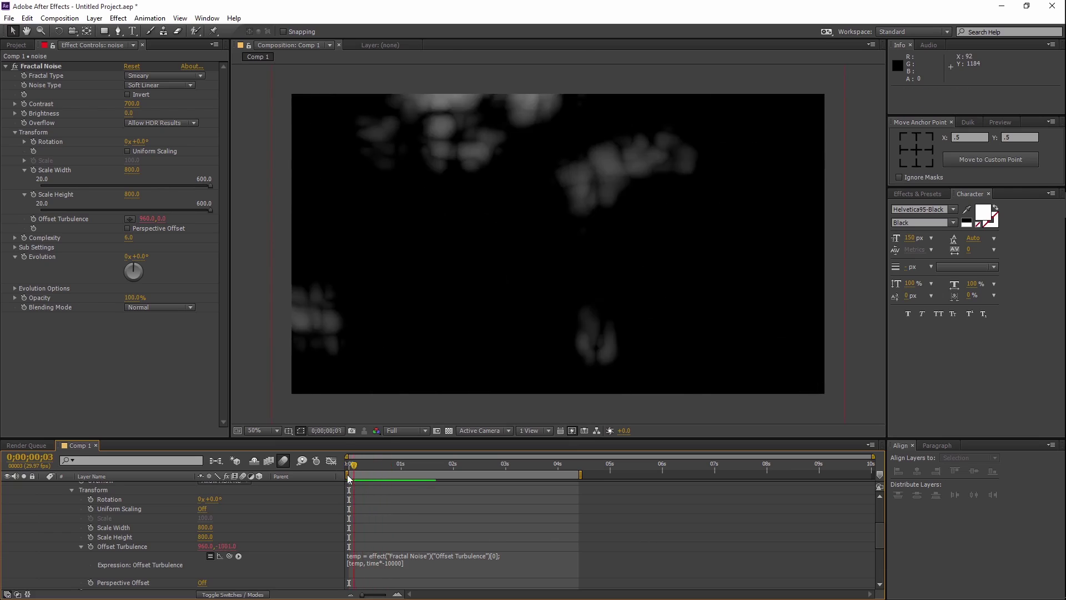
pyautogui.scroll(3, 238, 542)
pyautogui.scroll(2, 164, 506)
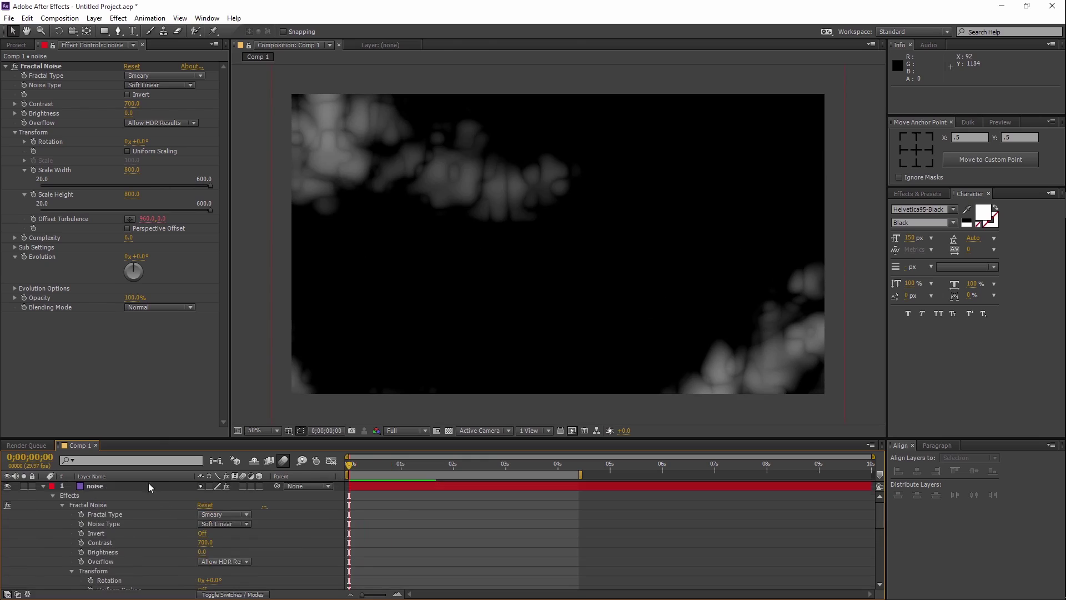
# Step: Apply a Directional Blur with Blur Length 200 to the noise layer
pyautogui.click(148, 486)
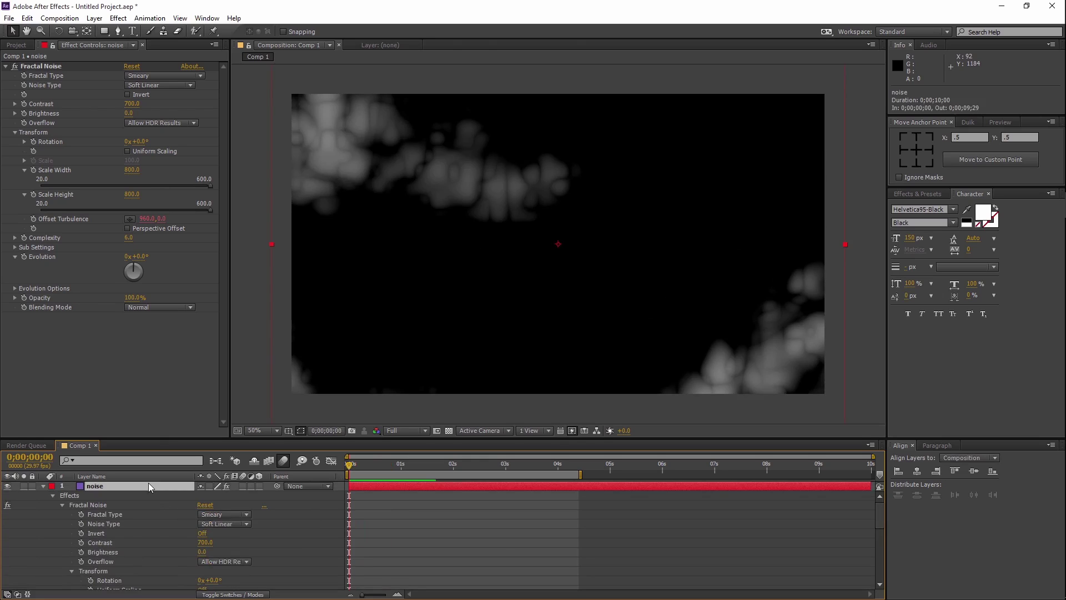
pyautogui.click(118, 18)
pyautogui.moveTo(149, 99)
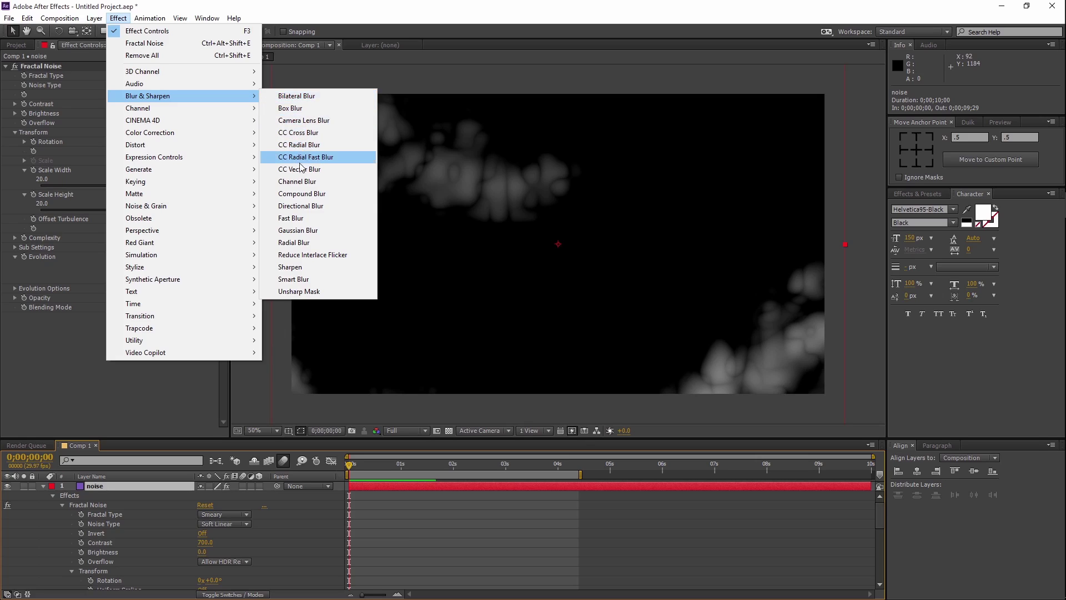
pyautogui.click(303, 205)
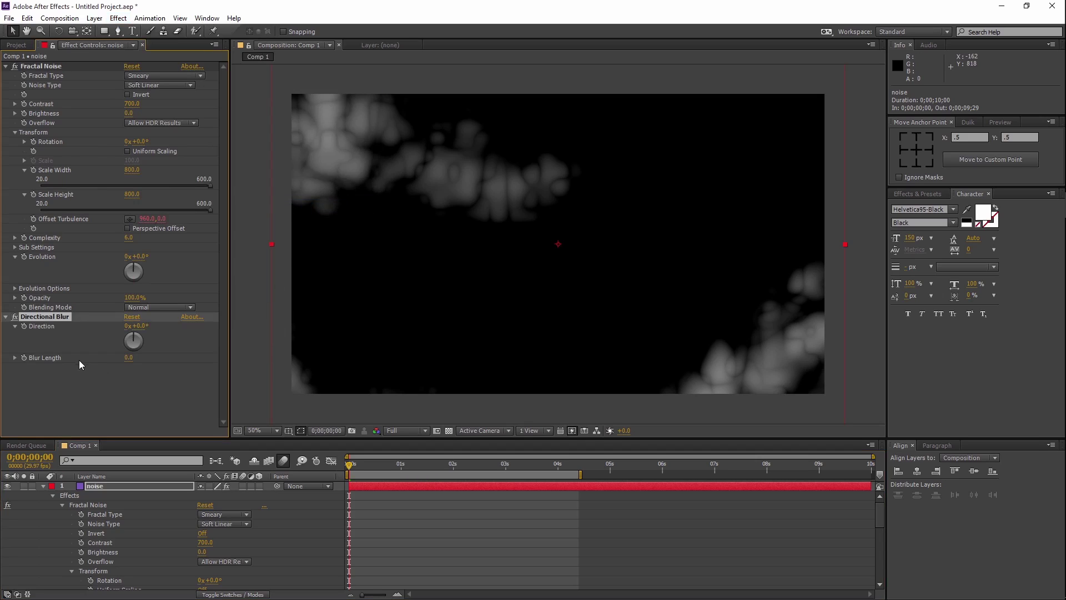
pyautogui.click(129, 358)
pyautogui.write('200')
pyautogui.press('Return')
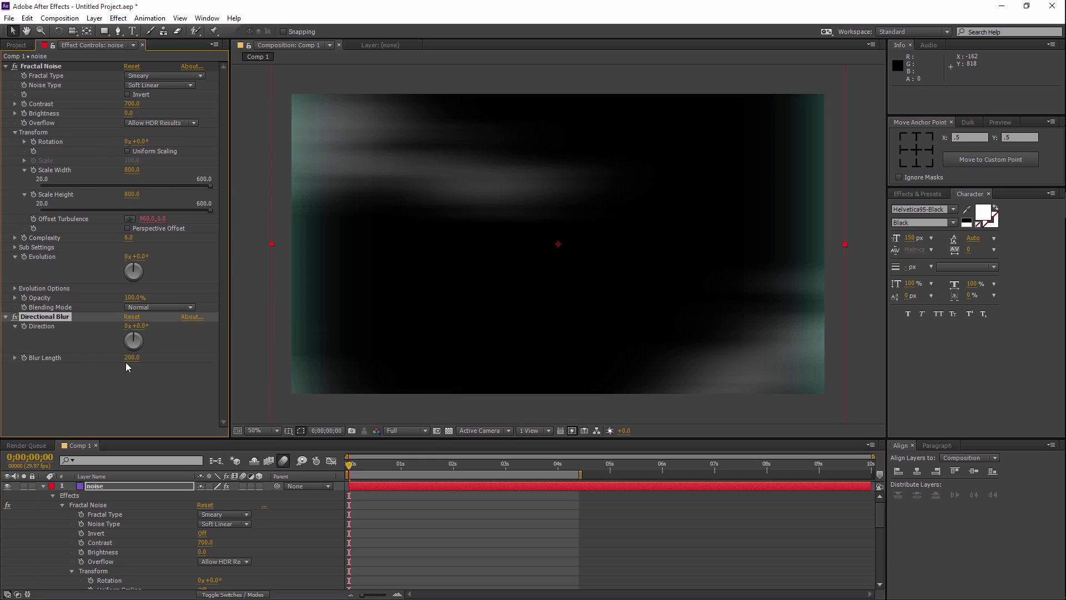
# Step: Reveal the layers' expressions with E and reselect the noise layer
pyautogui.click(101, 486)
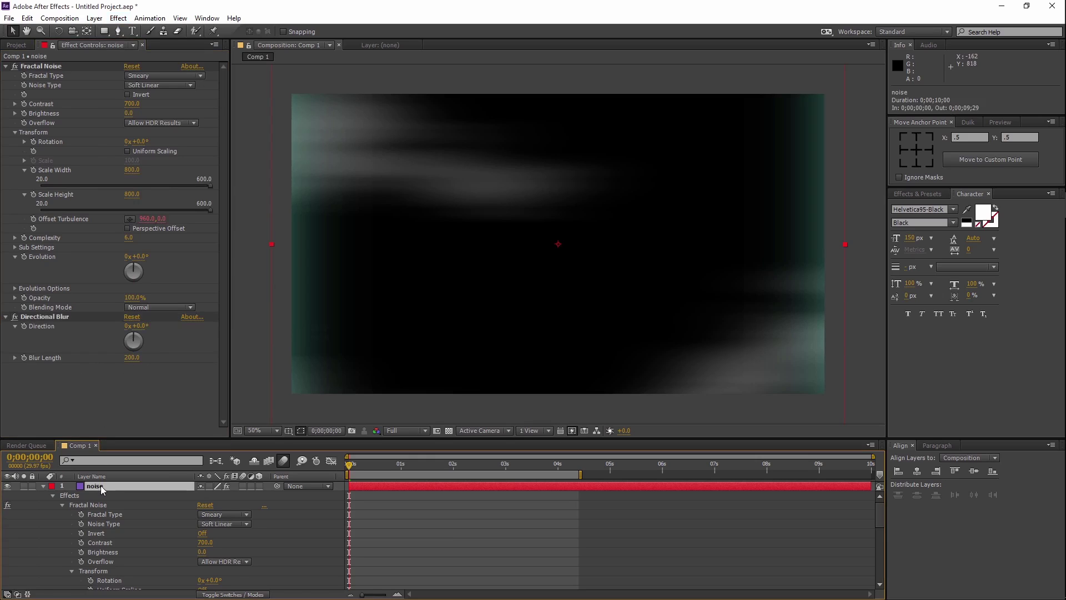
pyautogui.press('e')
pyautogui.press('e')
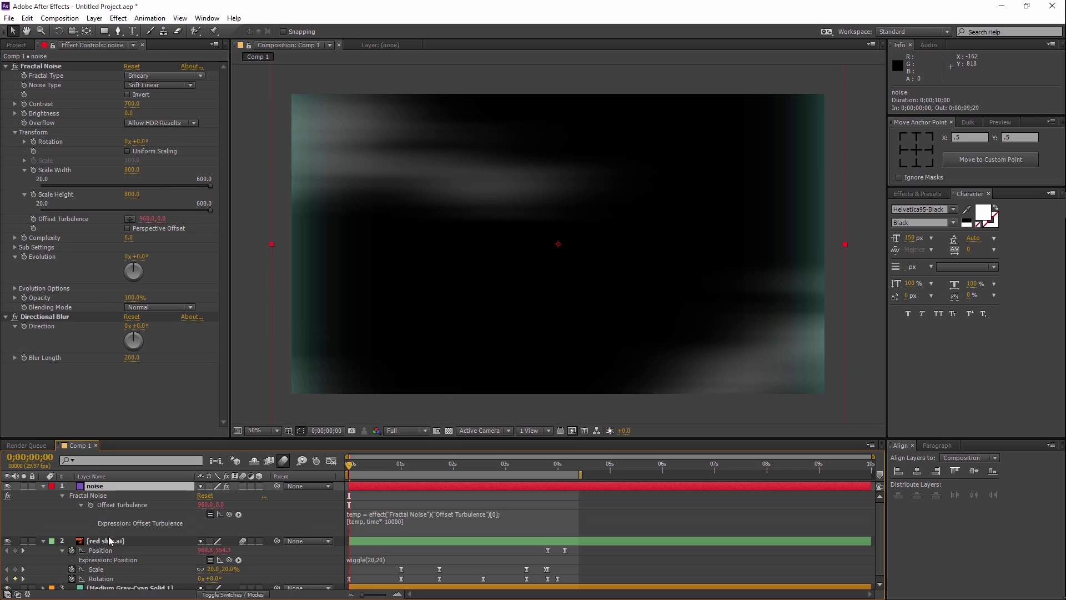
pyautogui.click(108, 541)
pyautogui.click(133, 487)
# Step: Set the noise layer's Mode to Screen and preview the clouds drifting over the teal sky
pyautogui.click(232, 594)
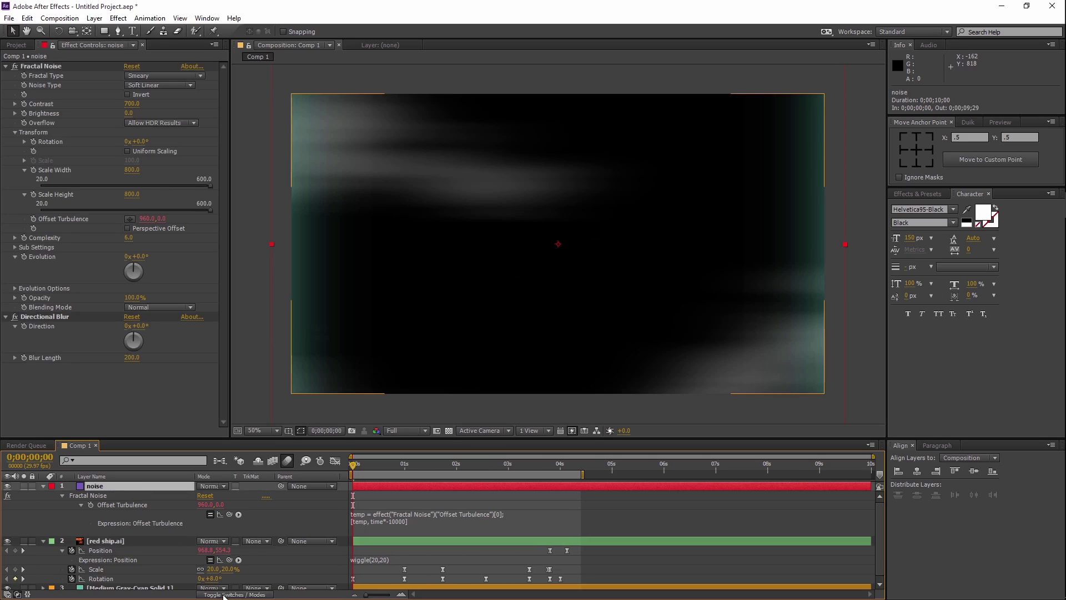
pyautogui.click(223, 487)
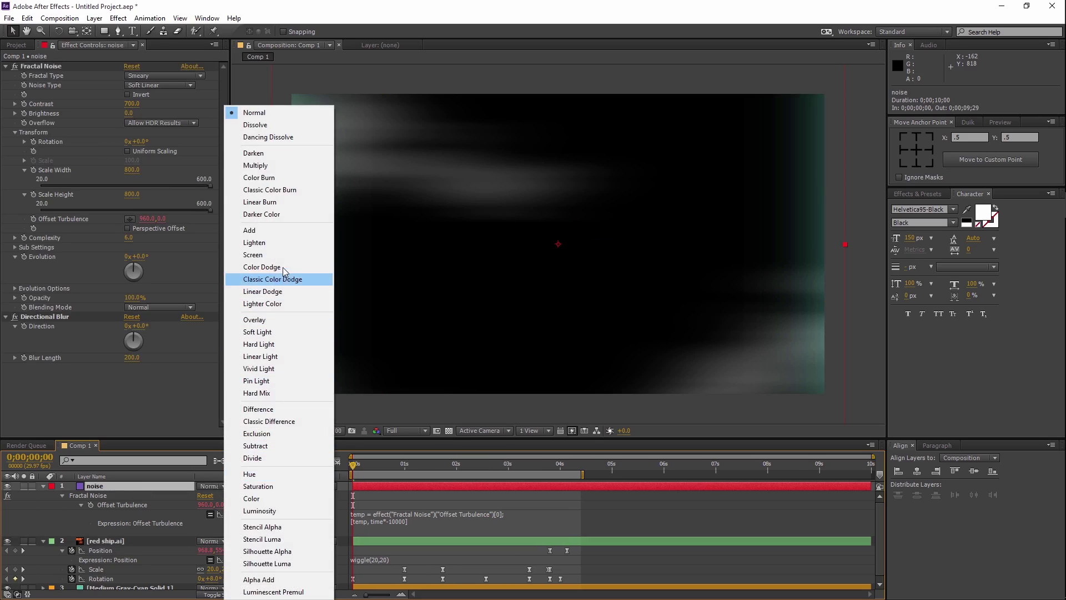
pyautogui.click(285, 256)
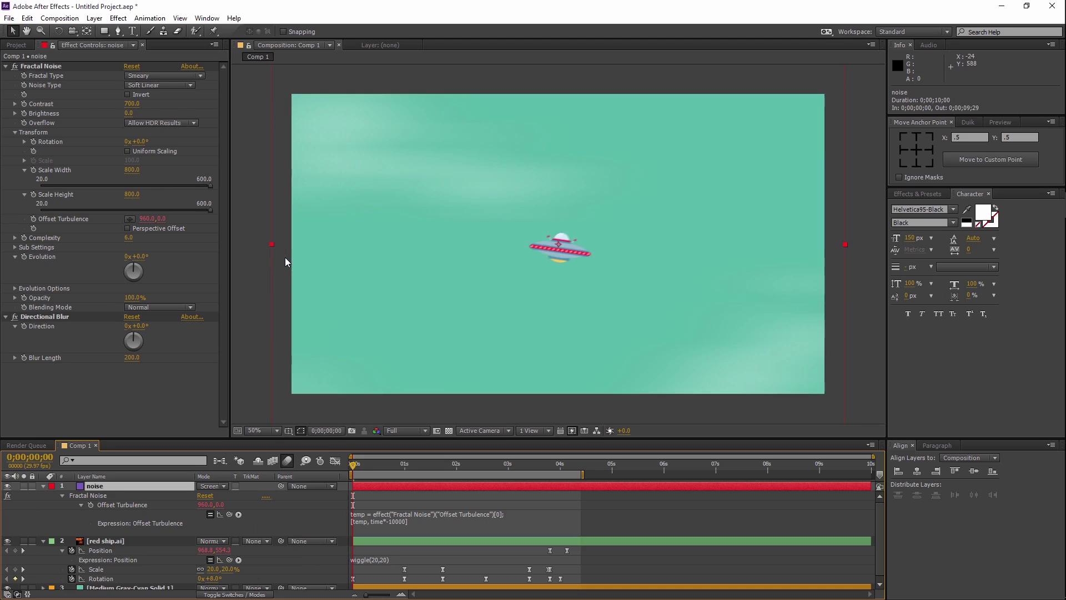
pyautogui.press('space')
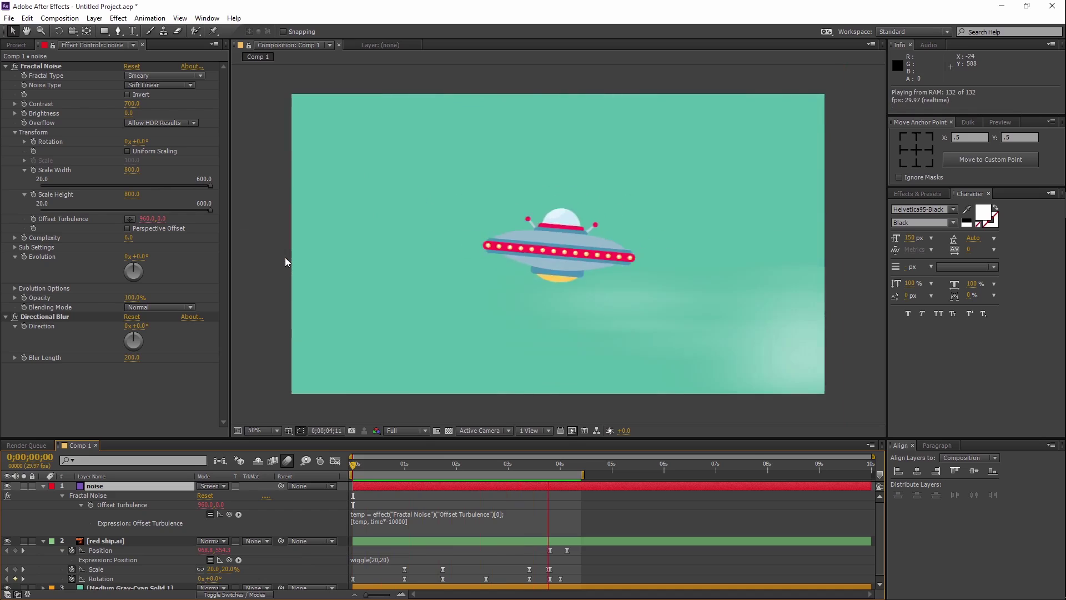
pyautogui.click(572, 471)
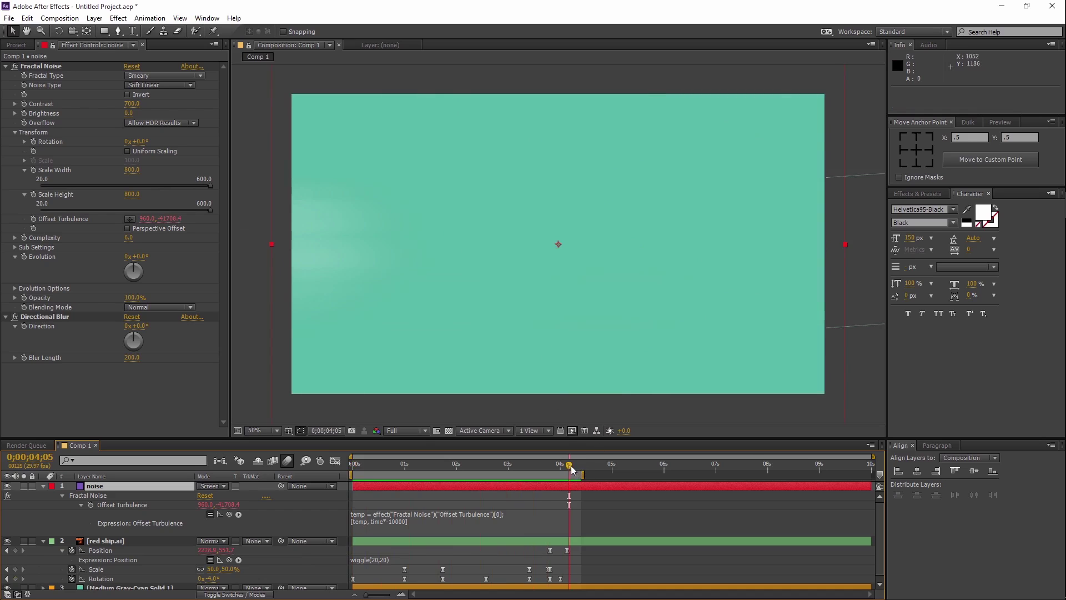
pyautogui.moveTo(572, 471)
pyautogui.mouseDown()
pyautogui.moveTo(589, 477)
pyautogui.moveTo(576, 474)
pyautogui.mouseUp()
pyautogui.press('Home')
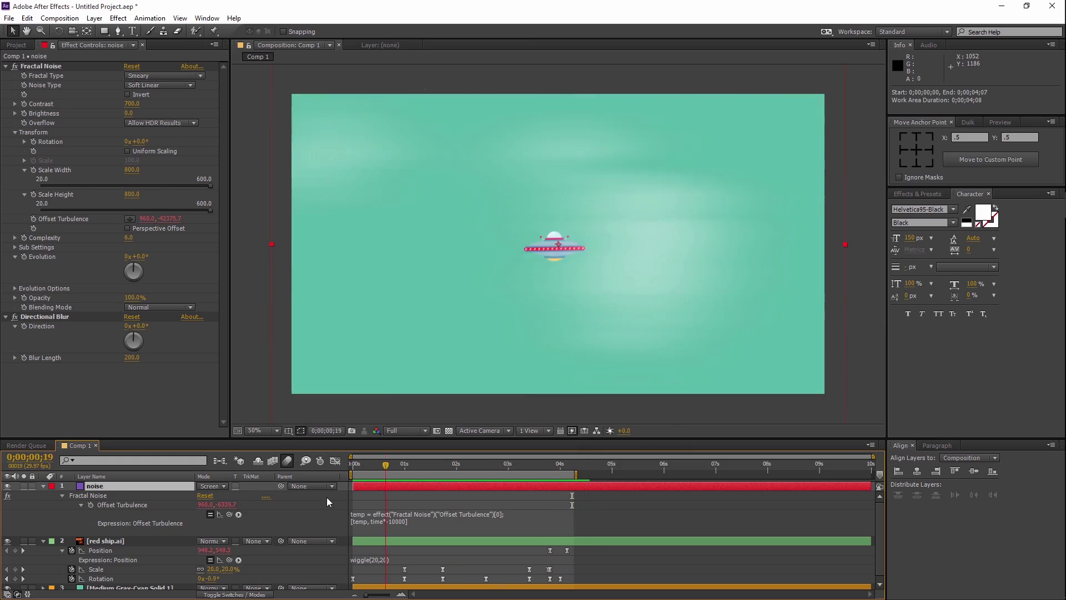
pyautogui.scroll(-1, 376, 533)
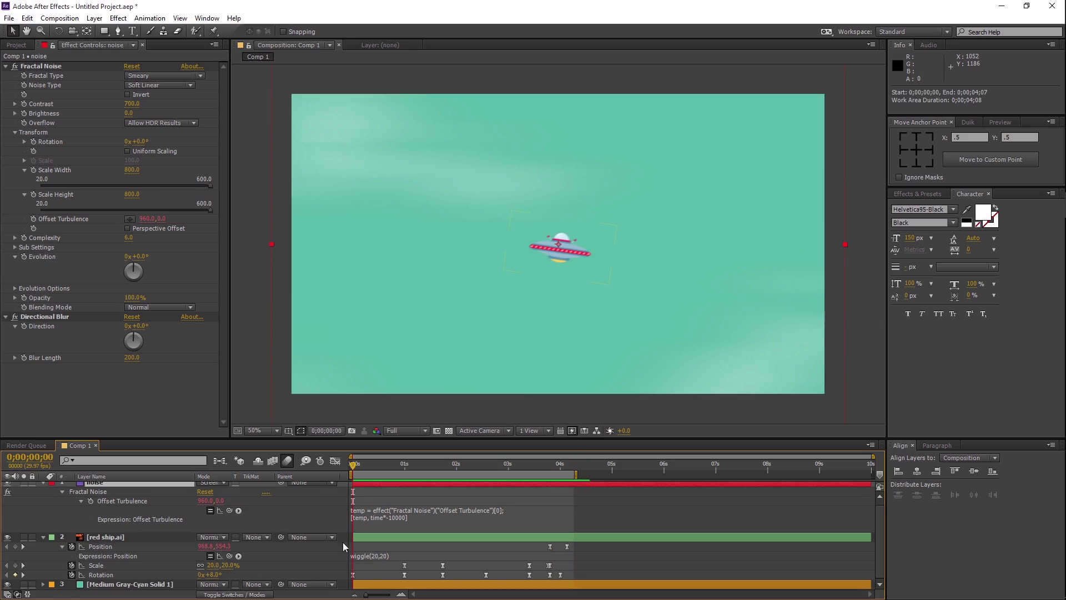
pyautogui.click(138, 538)
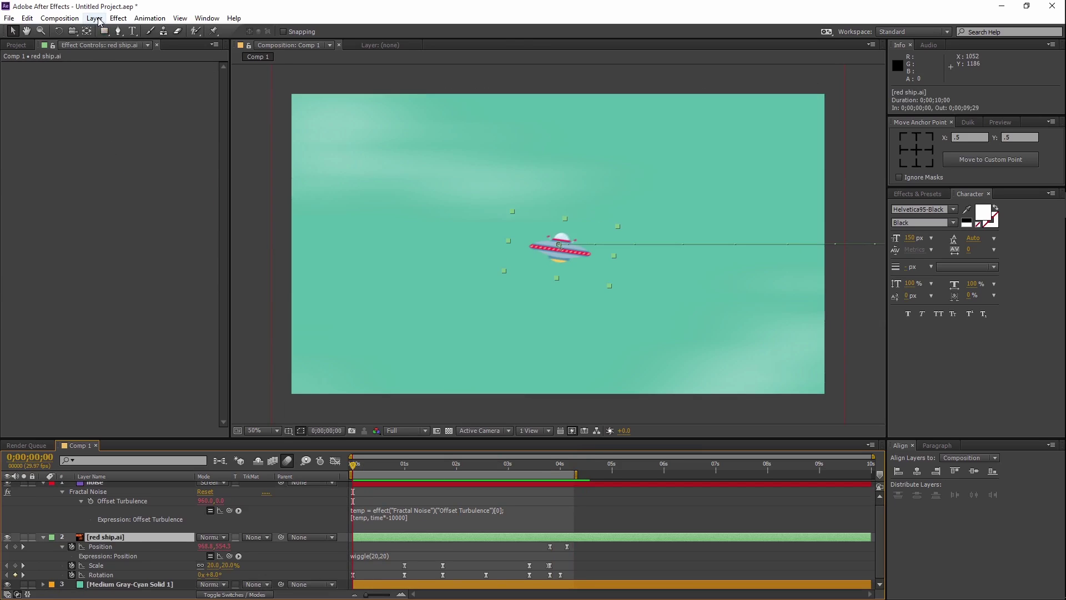
# Step: Add a Color Overlay layer style to the red ship.ai layer
pyautogui.click(95, 17)
pyautogui.moveTo(169, 300)
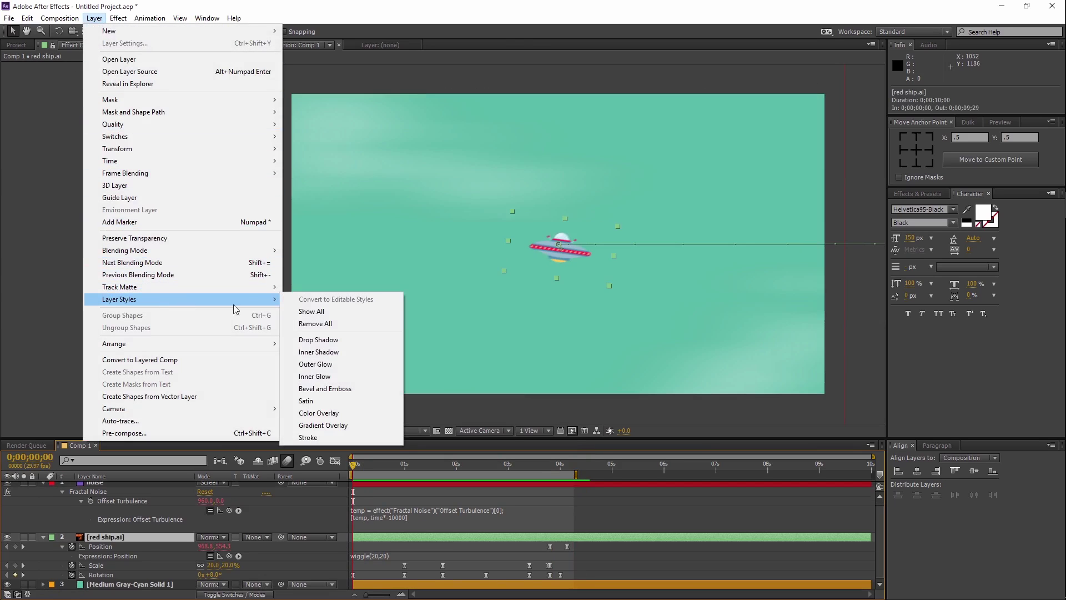
pyautogui.click(321, 413)
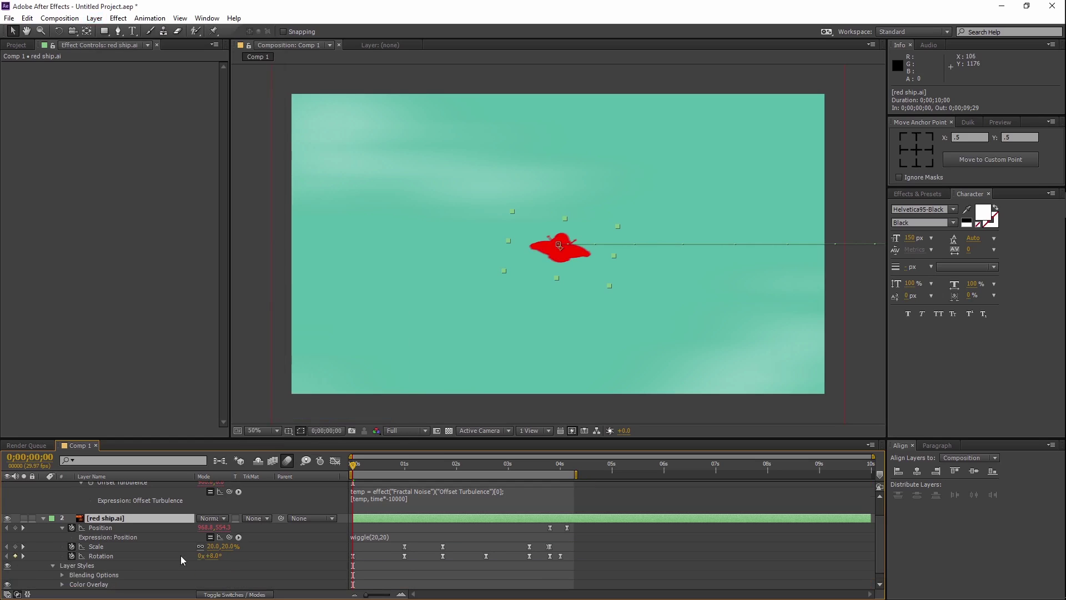
pyautogui.scroll(-1, 128, 563)
pyautogui.click(62, 575)
pyautogui.scroll(-2, 217, 575)
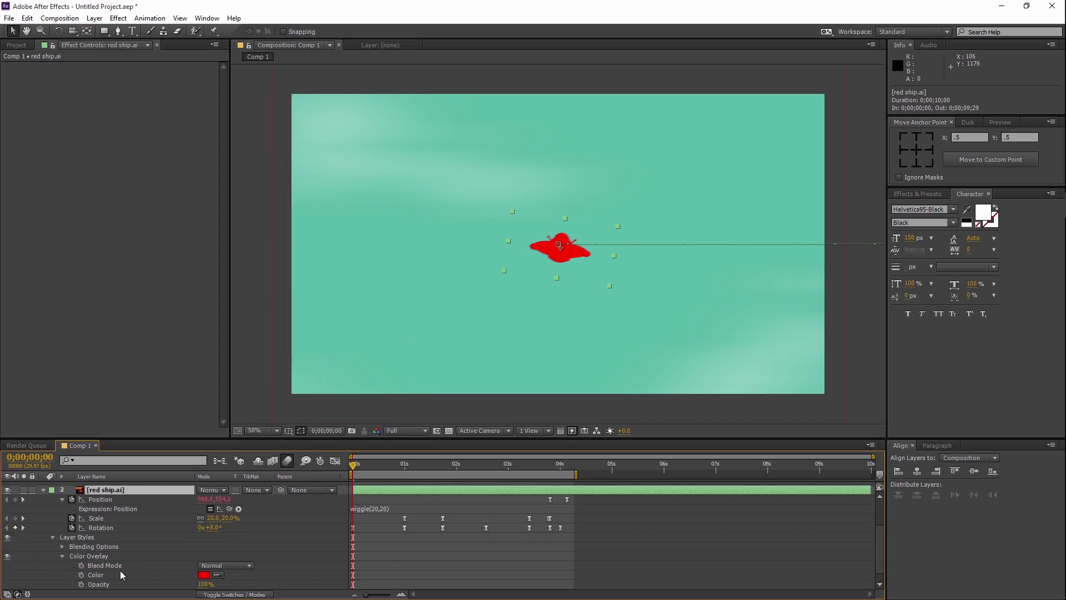
# Step: Set the overlay colour to a darker teal (#3CAD96) sampled from the background
pyautogui.click(205, 575)
pyautogui.click(943, 257)
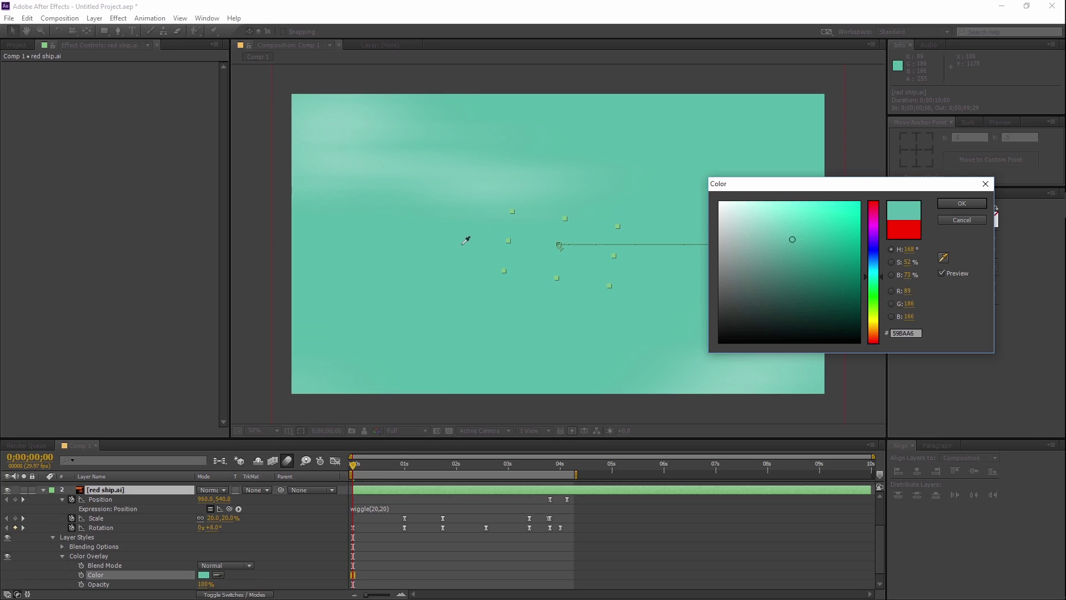
pyautogui.click(805, 249)
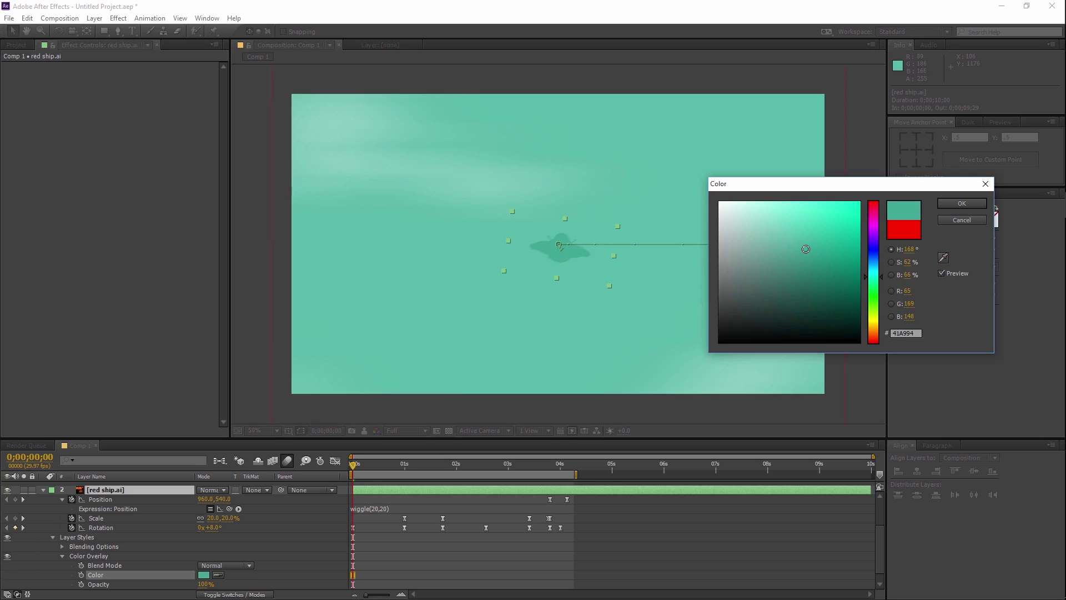
pyautogui.moveTo(803, 246); pyautogui.dragTo(805, 245)
pyautogui.moveTo(814, 245); pyautogui.dragTo(812, 247)
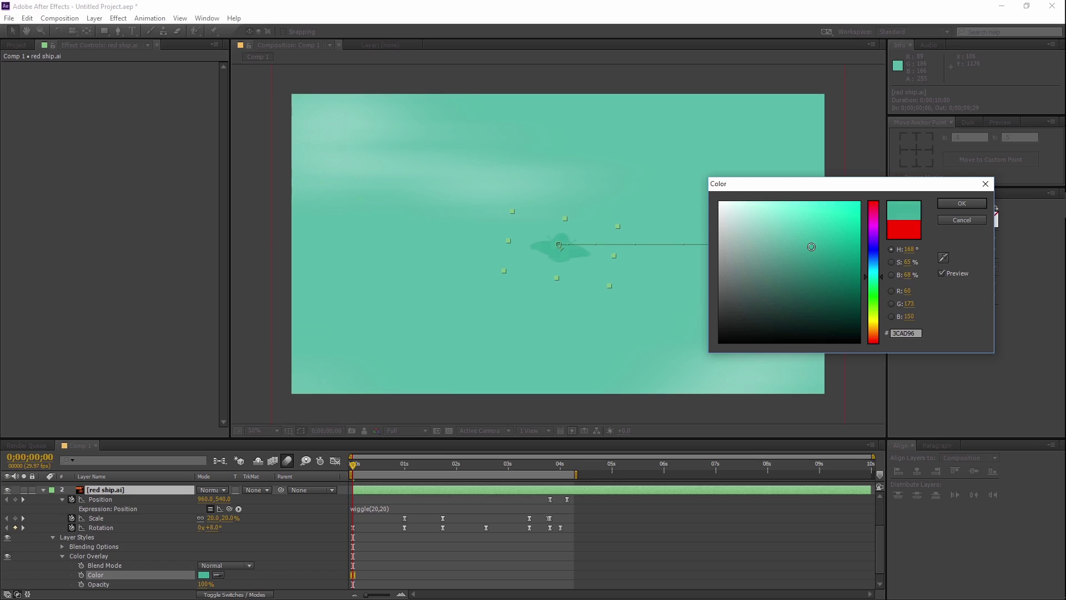
pyautogui.click(947, 204)
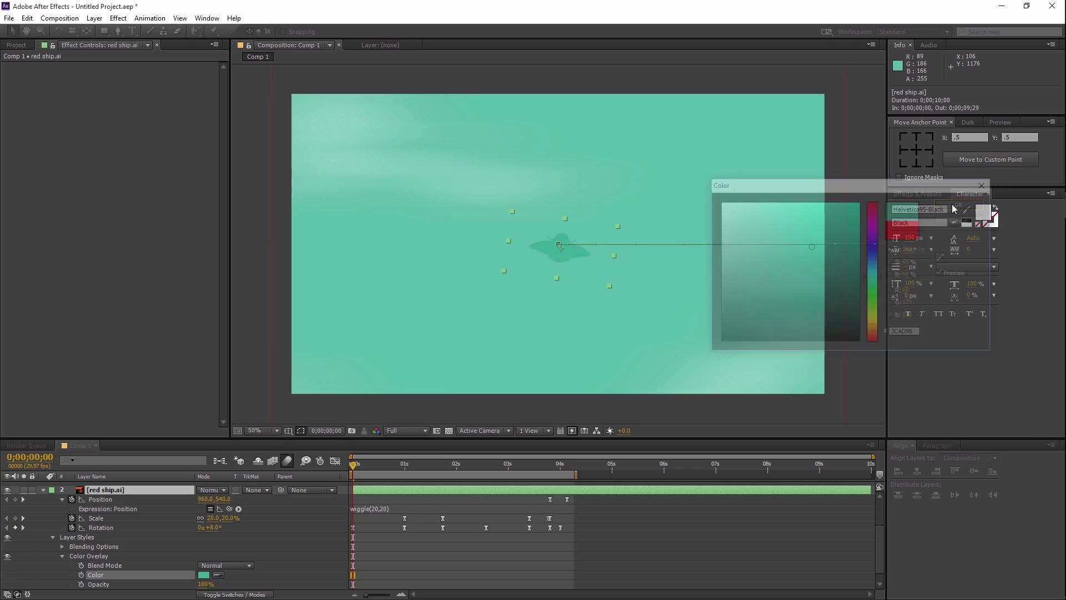
pyautogui.click(106, 585)
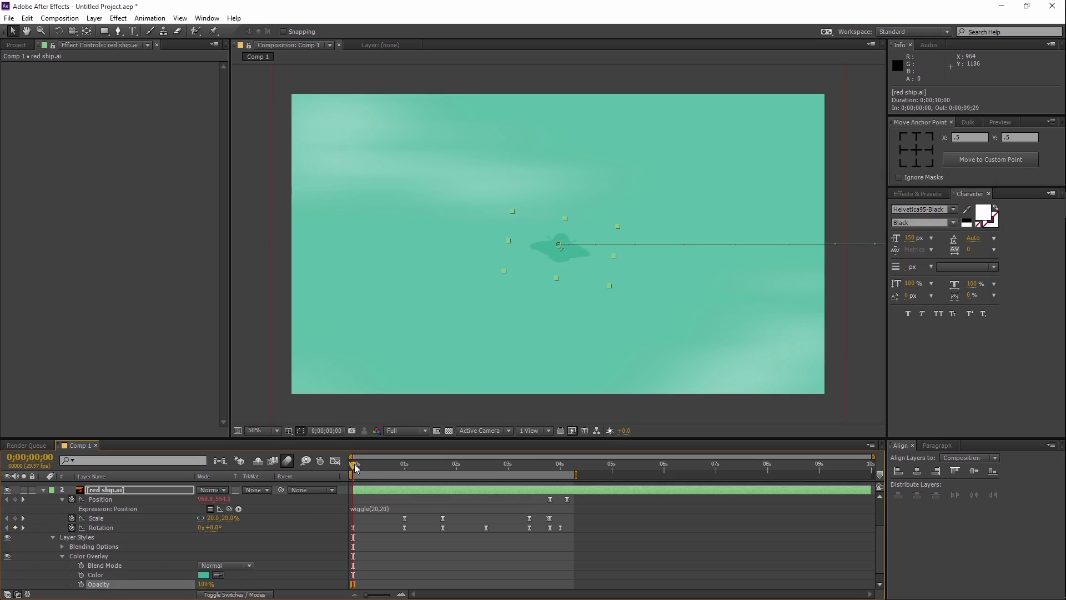
# Step: Keyframe the Color Overlay opacity from 100% at 1 s to 0% at 1;22
pyautogui.moveTo(356, 468); pyautogui.dragTo(404, 472)
pyautogui.click(82, 584)
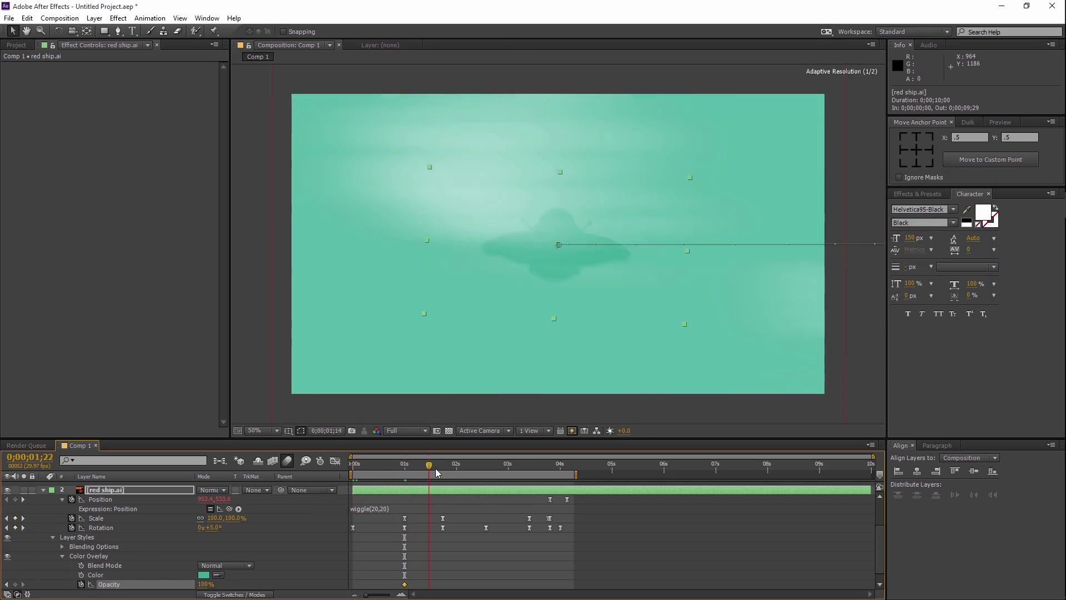
pyautogui.moveTo(405, 469); pyautogui.dragTo(443, 469)
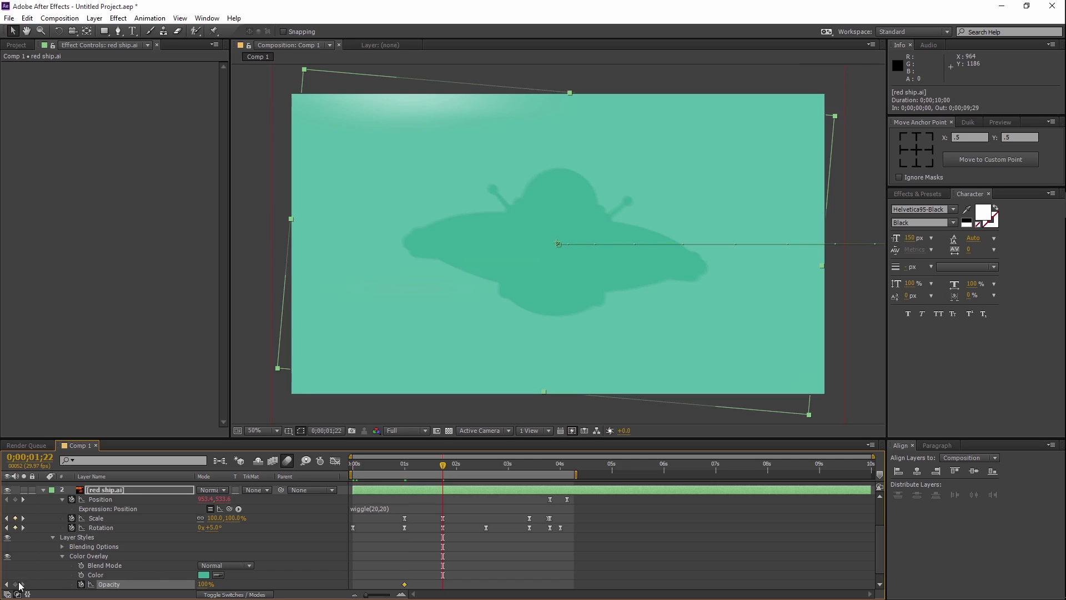
pyautogui.click(202, 584)
pyautogui.write('0')
pyautogui.press('Return')
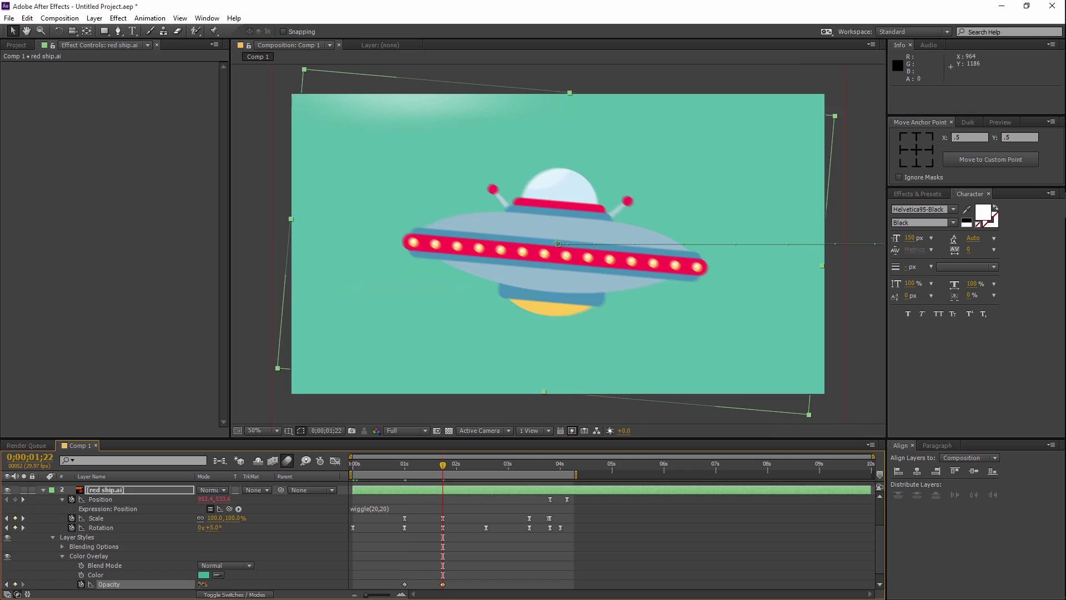
pyautogui.scroll(-1, 444, 568)
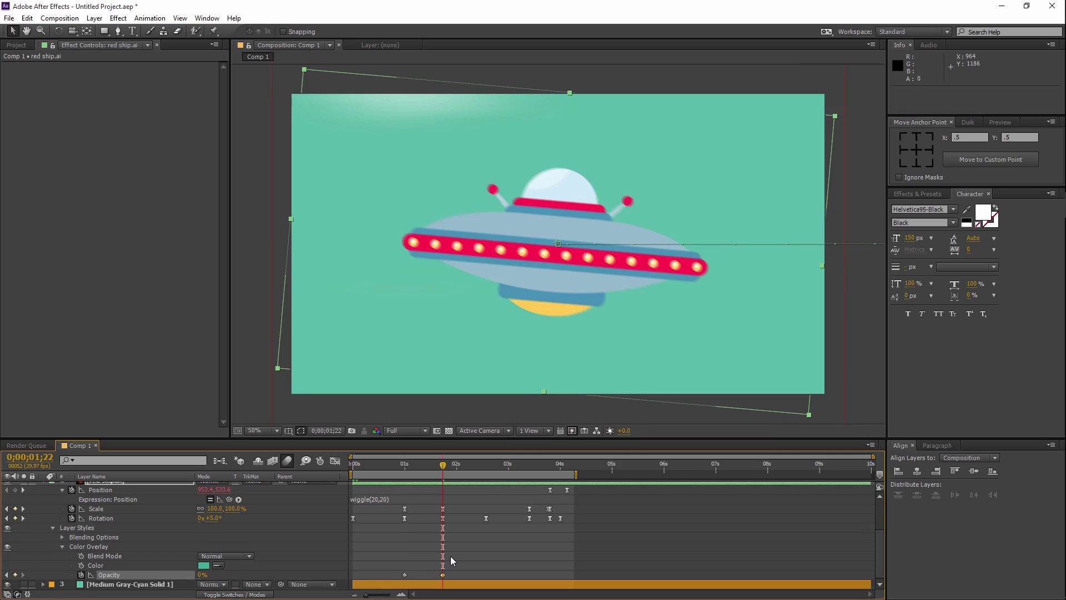
pyautogui.press('Home')
pyautogui.moveTo(442, 546); pyautogui.dragTo(343, 533)
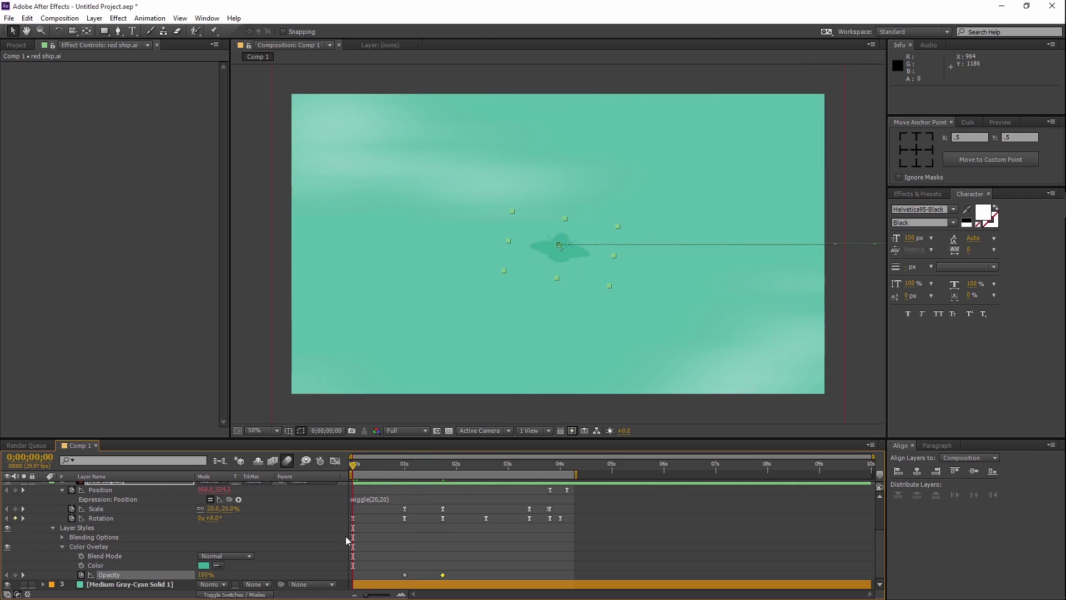
pyautogui.hotkey('shift', 't')
# Step: Keyframe the UFO layer's Opacity from 0% at 0 s to 100% at 1 s, then preview
pyautogui.click(71, 533)
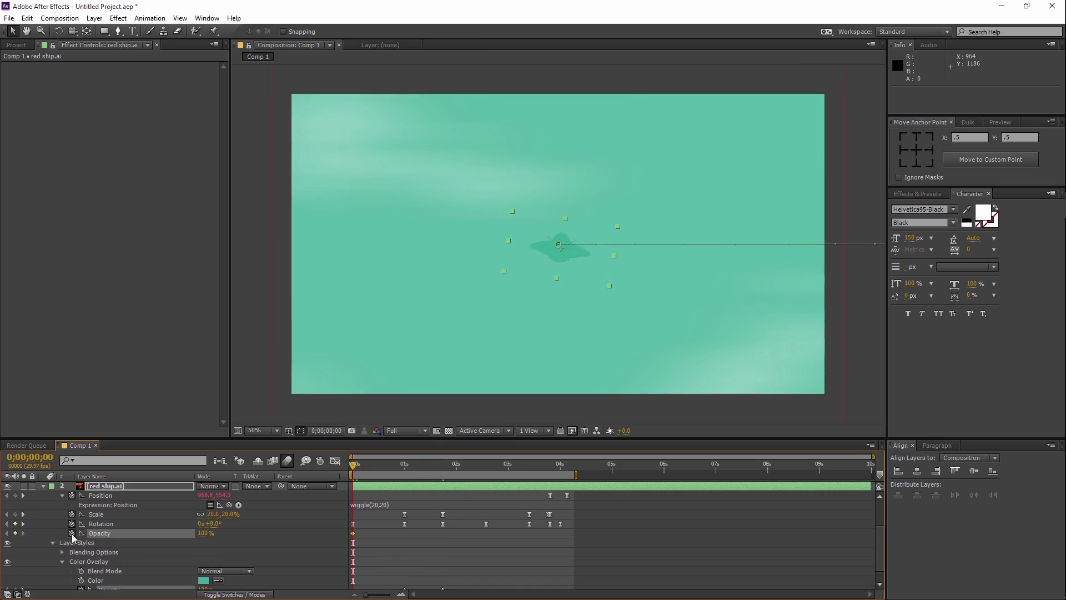
pyautogui.moveTo(355, 468); pyautogui.dragTo(405, 472)
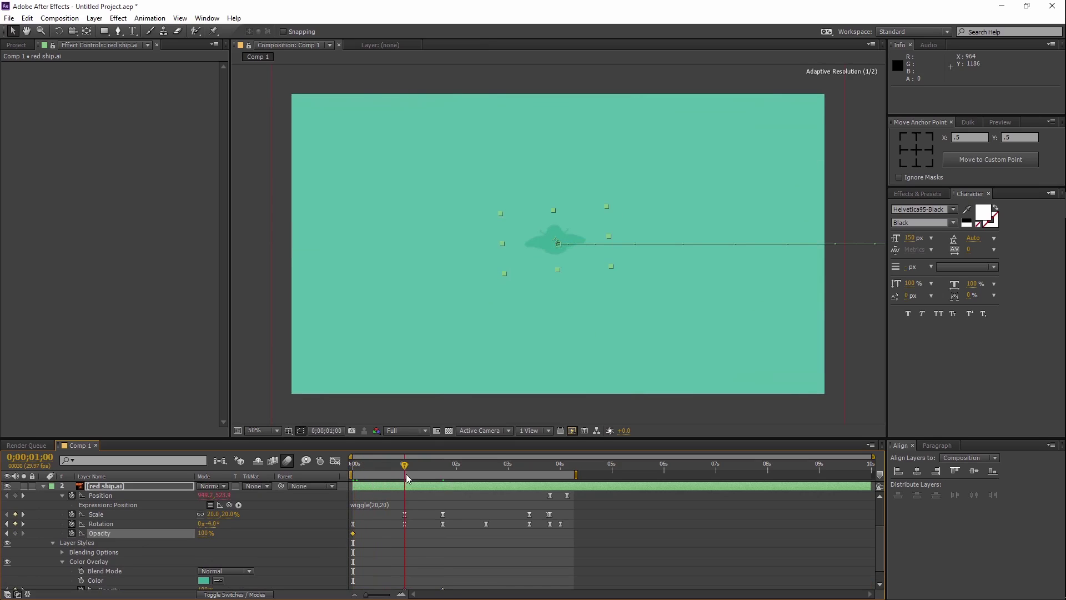
pyautogui.click(6, 533)
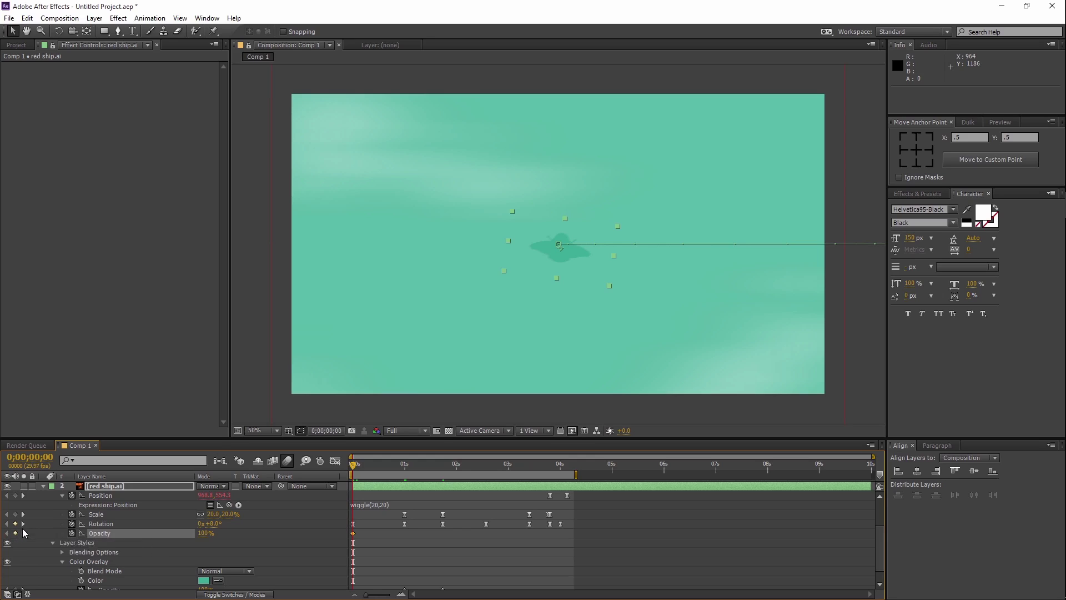
pyautogui.click(23, 524)
pyautogui.click(15, 533)
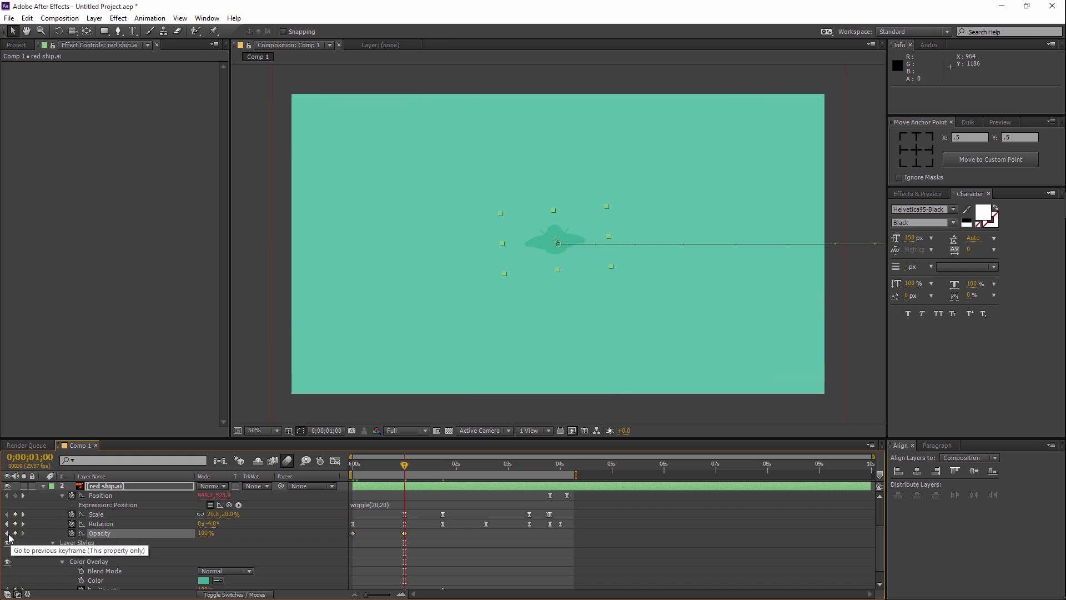
pyautogui.click(6, 533)
pyautogui.click(199, 534)
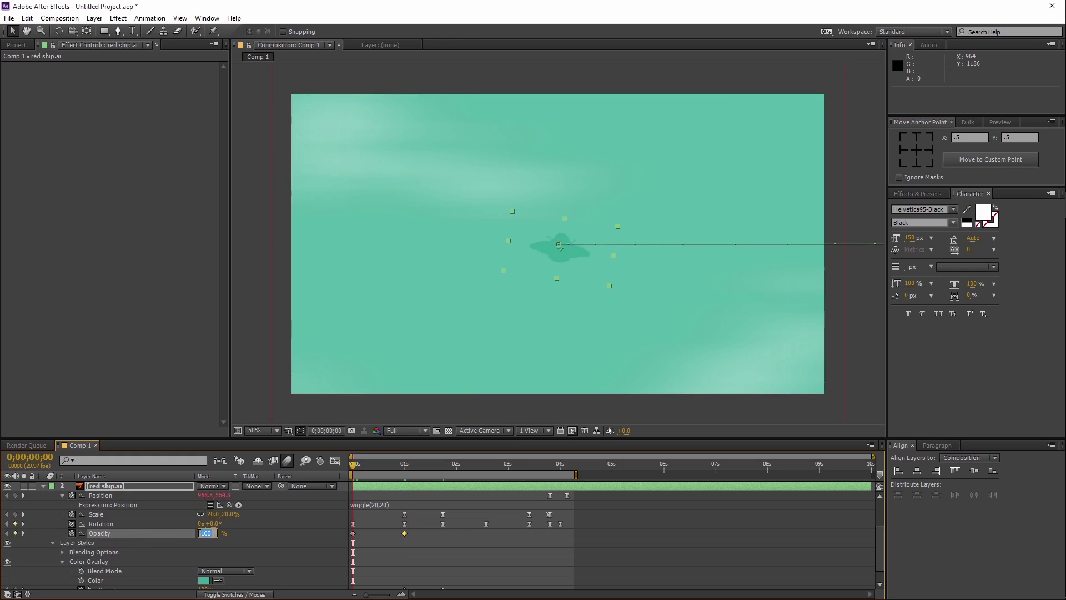
pyautogui.write('0')
pyautogui.press('Return')
pyautogui.press('KP_0')
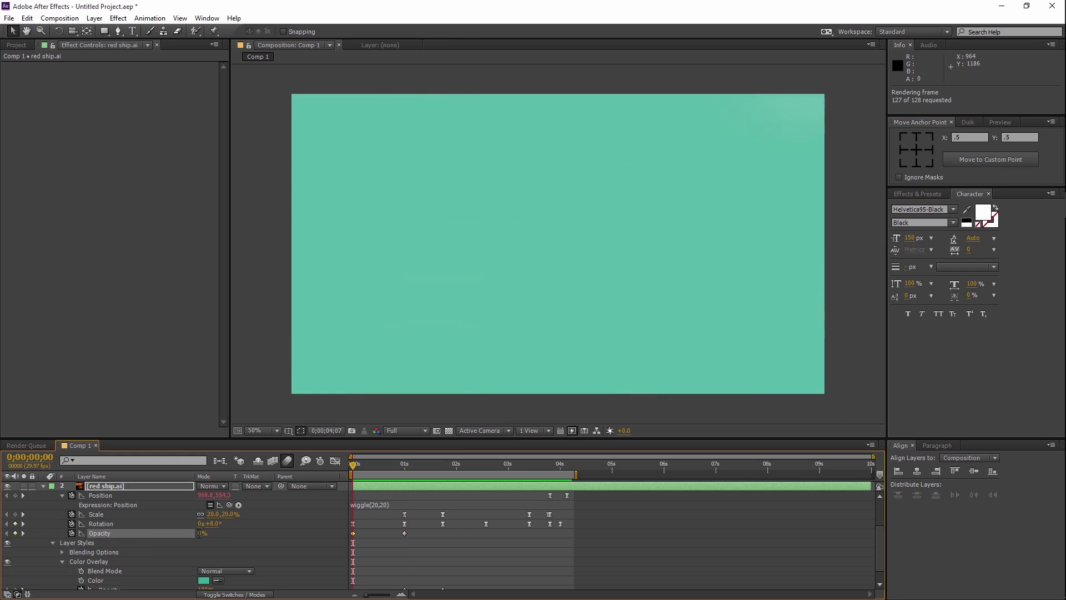